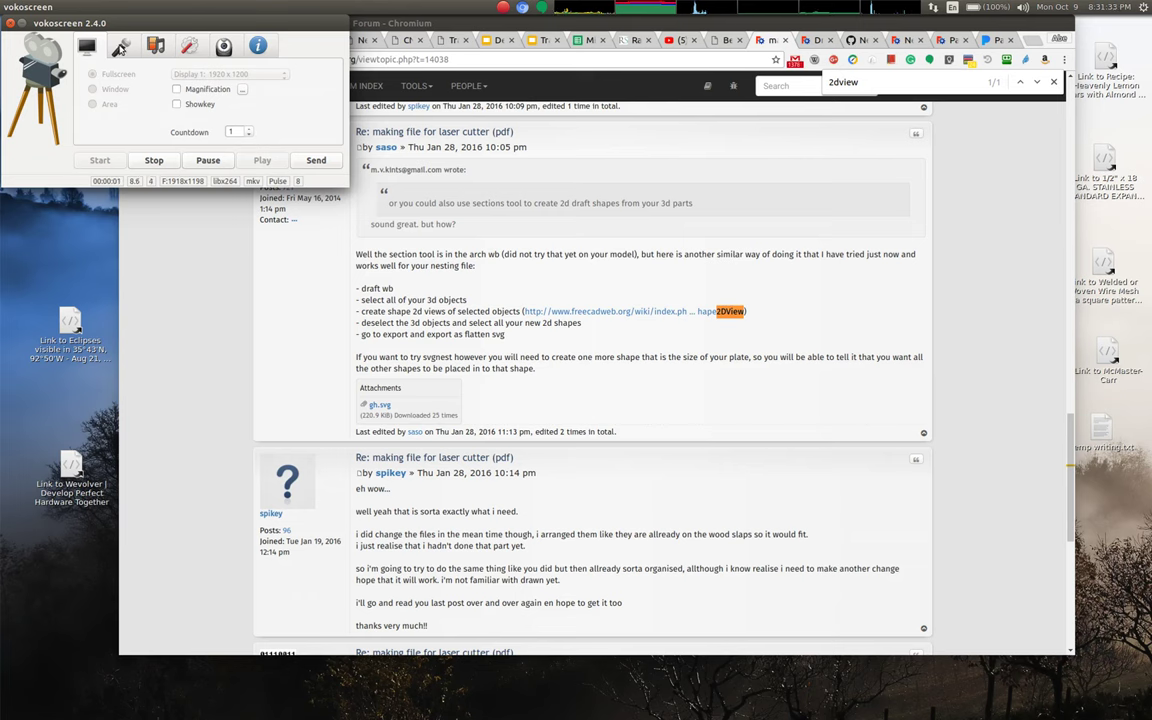
# Finish the forum thread on Shape 2D views in Chromium and launch FreeCAD's Start Center.
pyautogui.click(119, 47)
pyautogui.click(154, 47)
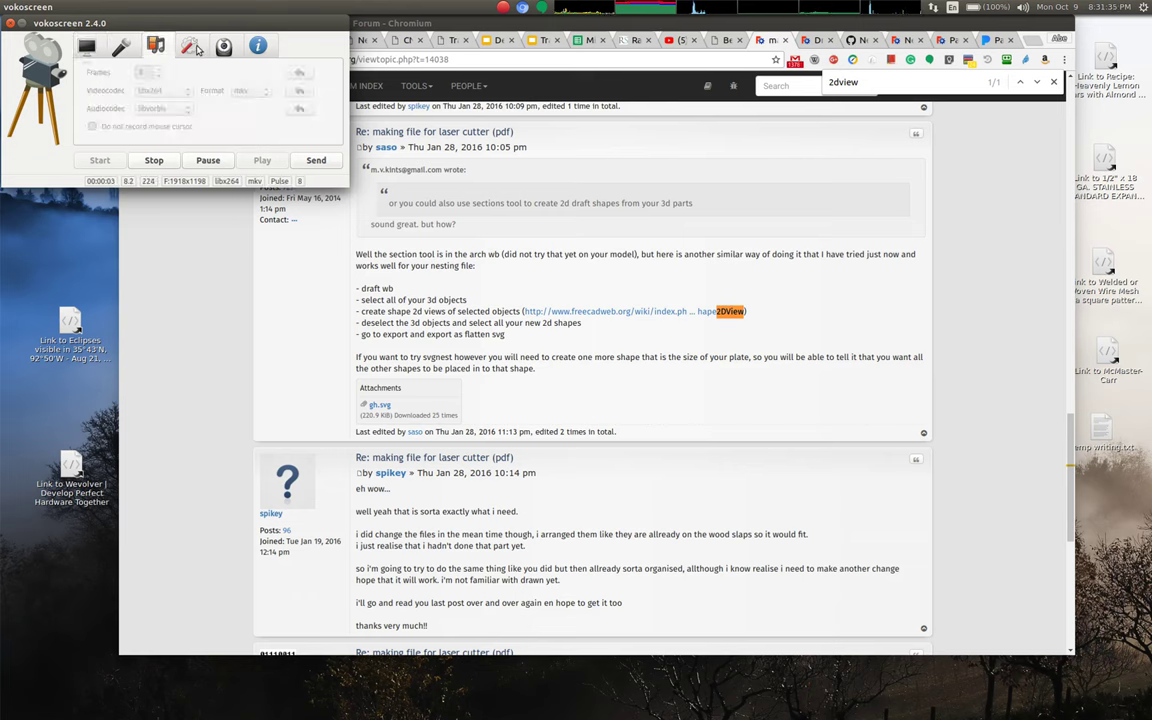
pyautogui.click(122, 50)
pyautogui.click(157, 47)
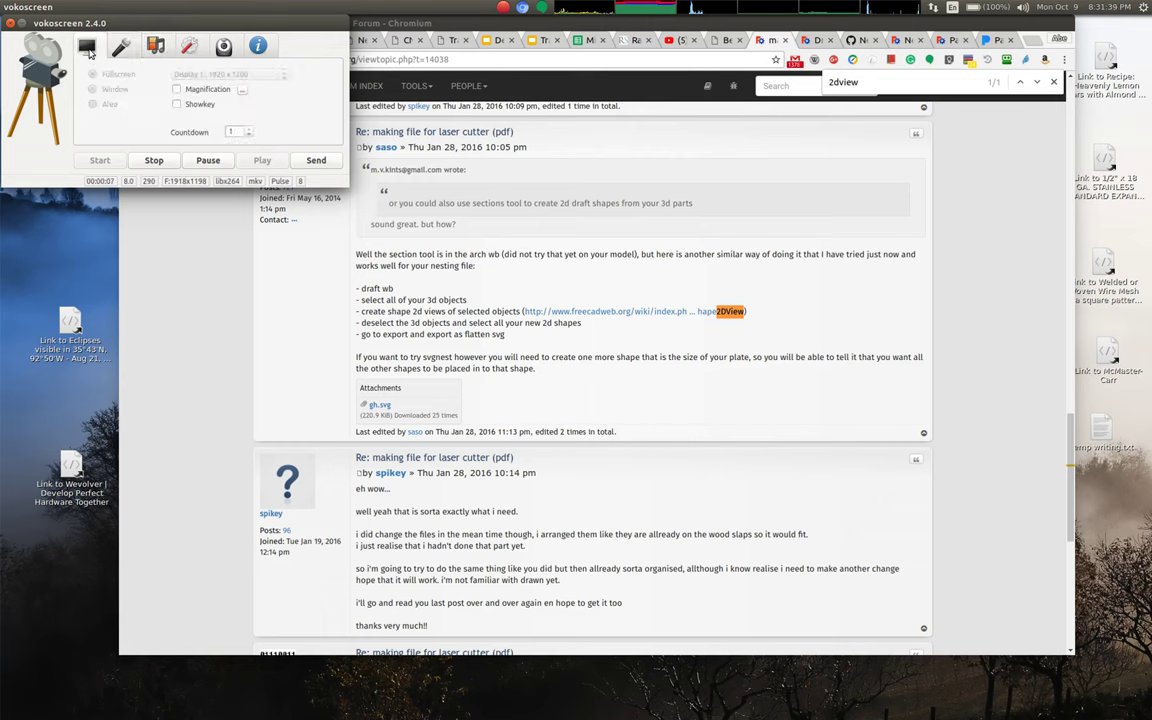
pyautogui.moveTo(162, 20); pyautogui.dragTo(0, 22)
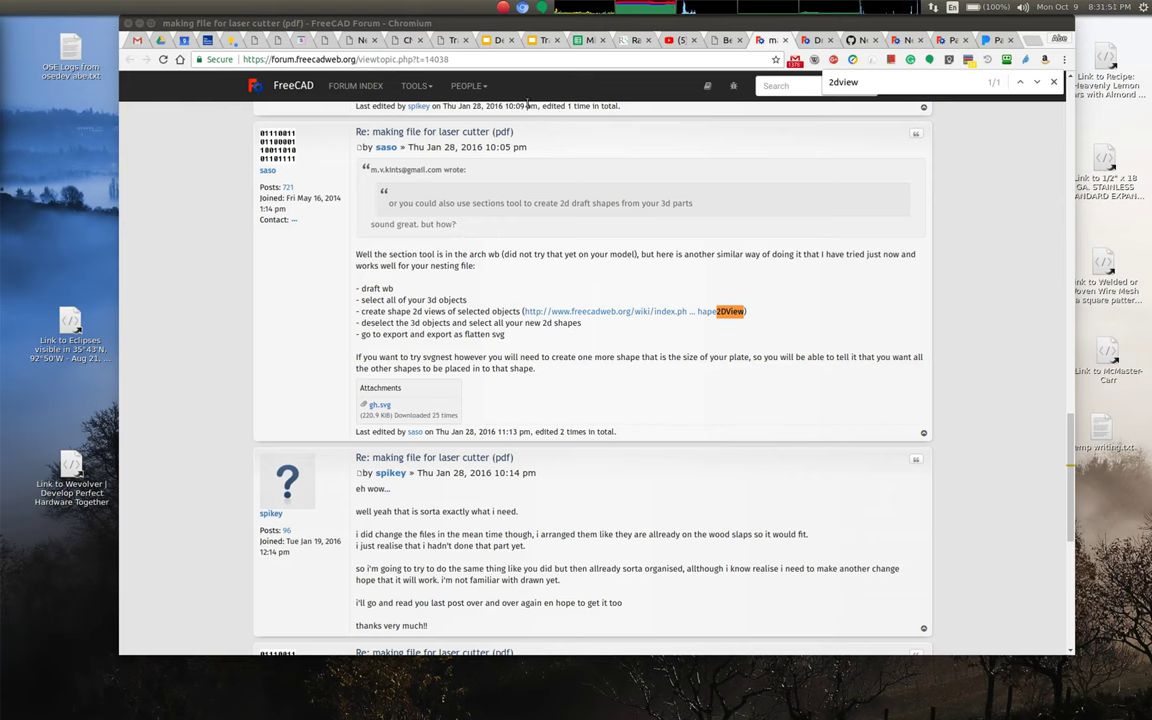
pyautogui.moveTo(2, 180)
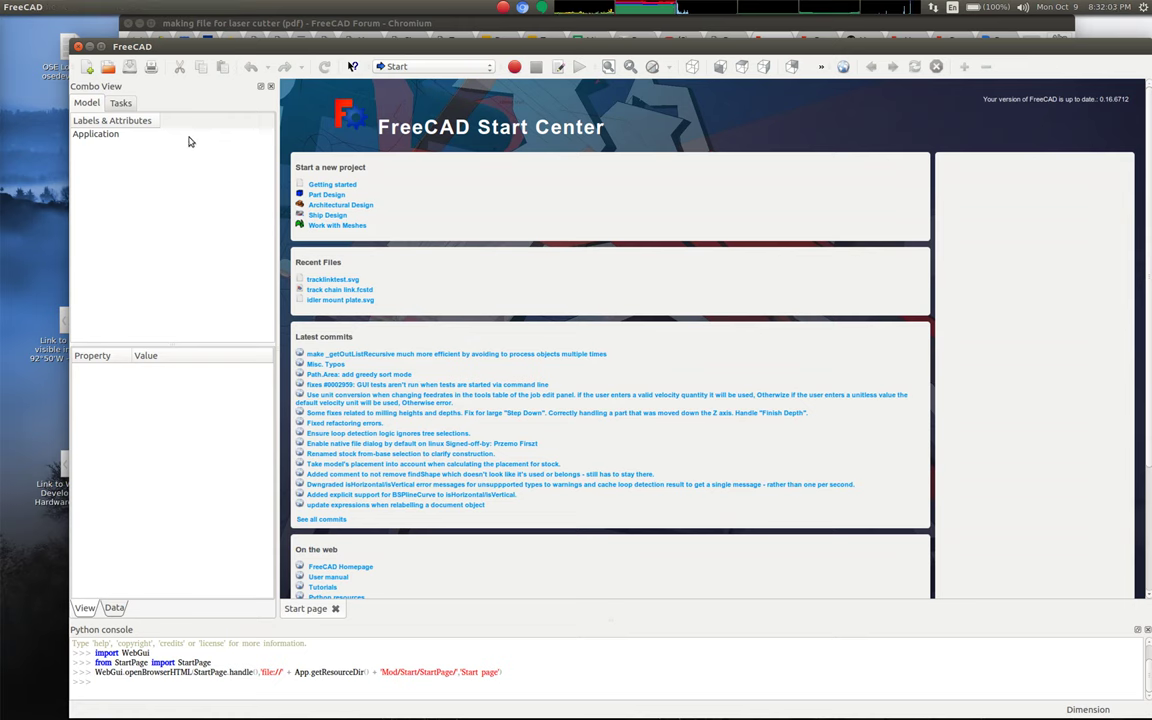
# Browse to the Tractor 17.10 Track folder and choose track chain link.fcstd to open.
pyautogui.click(108, 67)
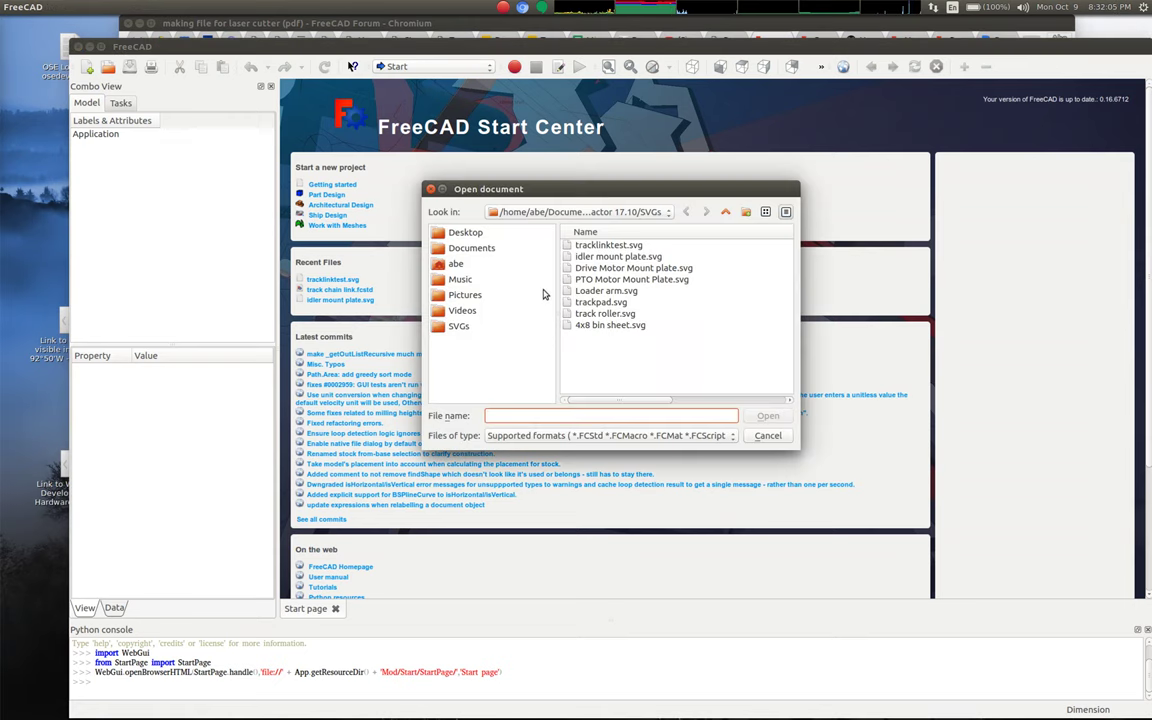
pyautogui.click(655, 211)
pyautogui.click(665, 270)
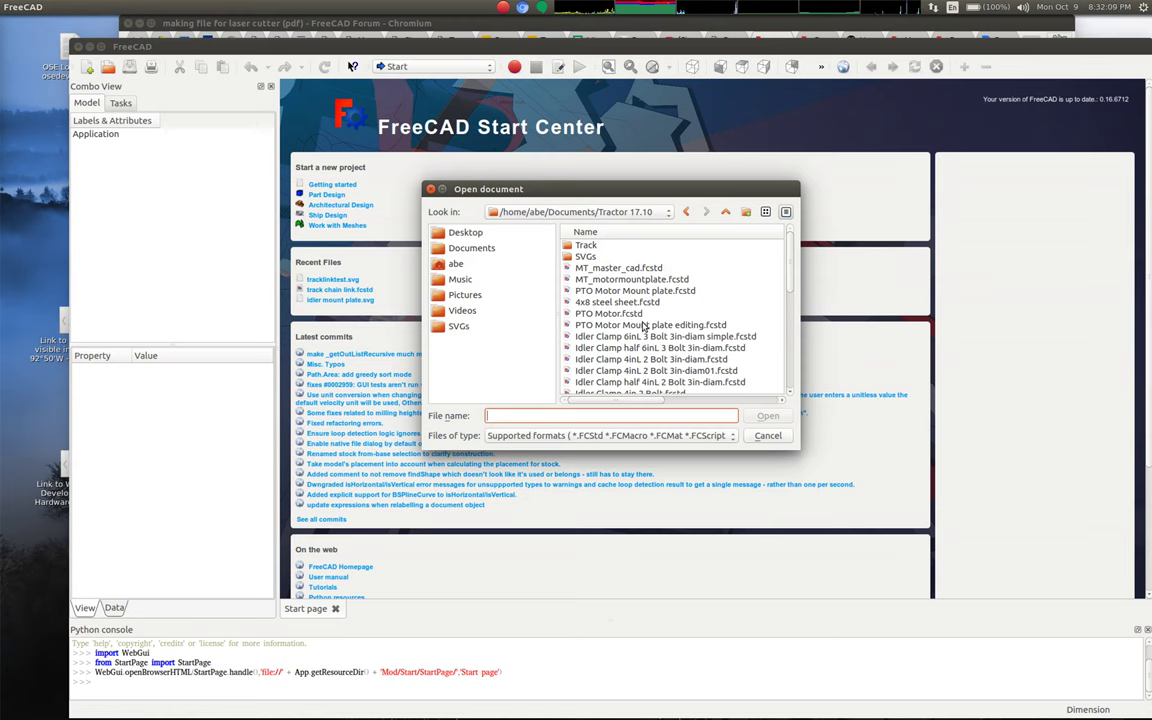
pyautogui.doubleClick(600, 245)
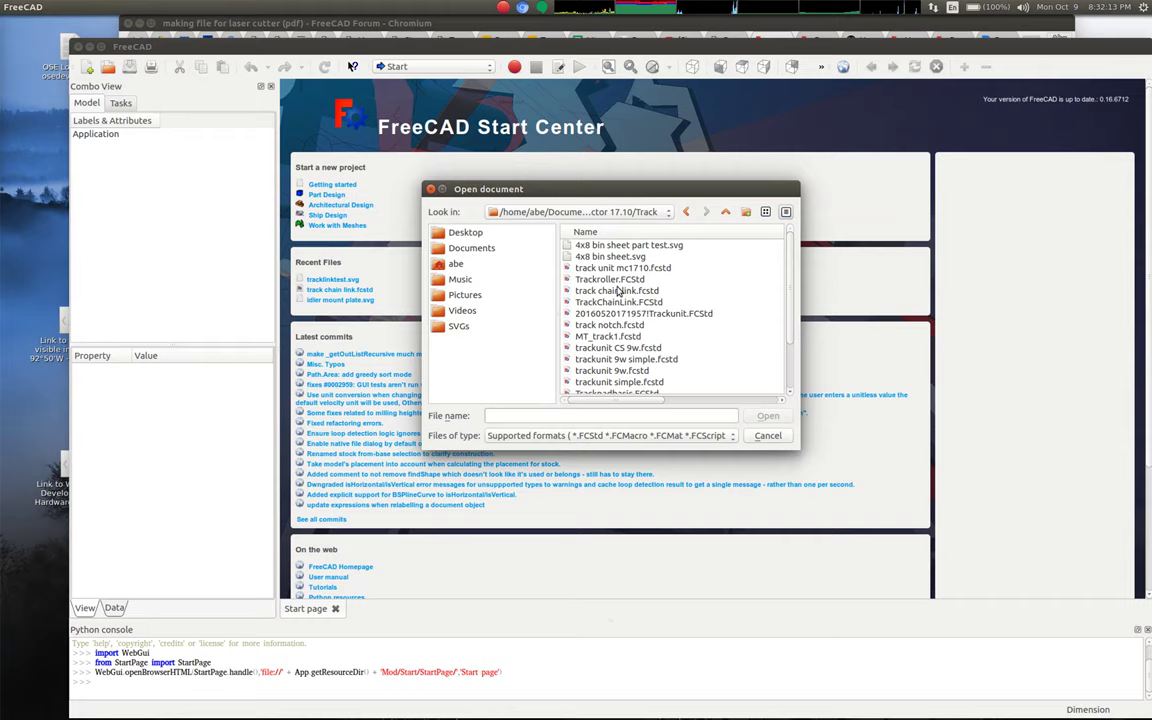
pyautogui.click(617, 291)
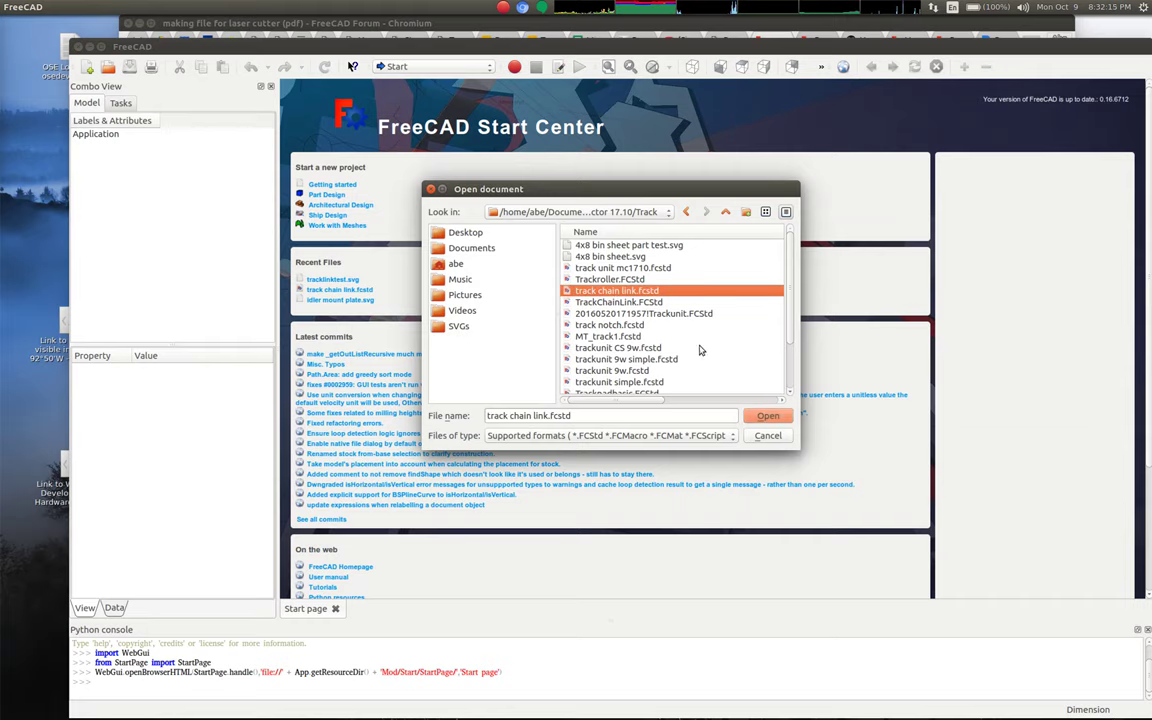
# Load the track chain link part and delete its old drawing Page.
pyautogui.click(768, 416)
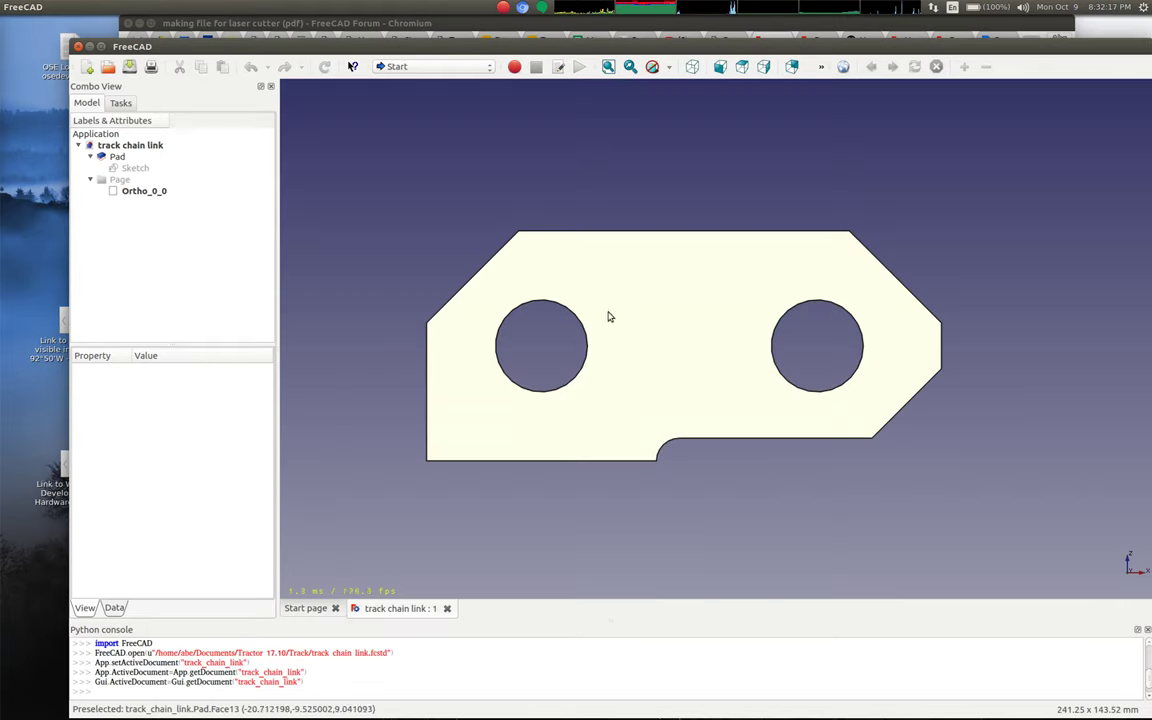
pyautogui.click(118, 180)
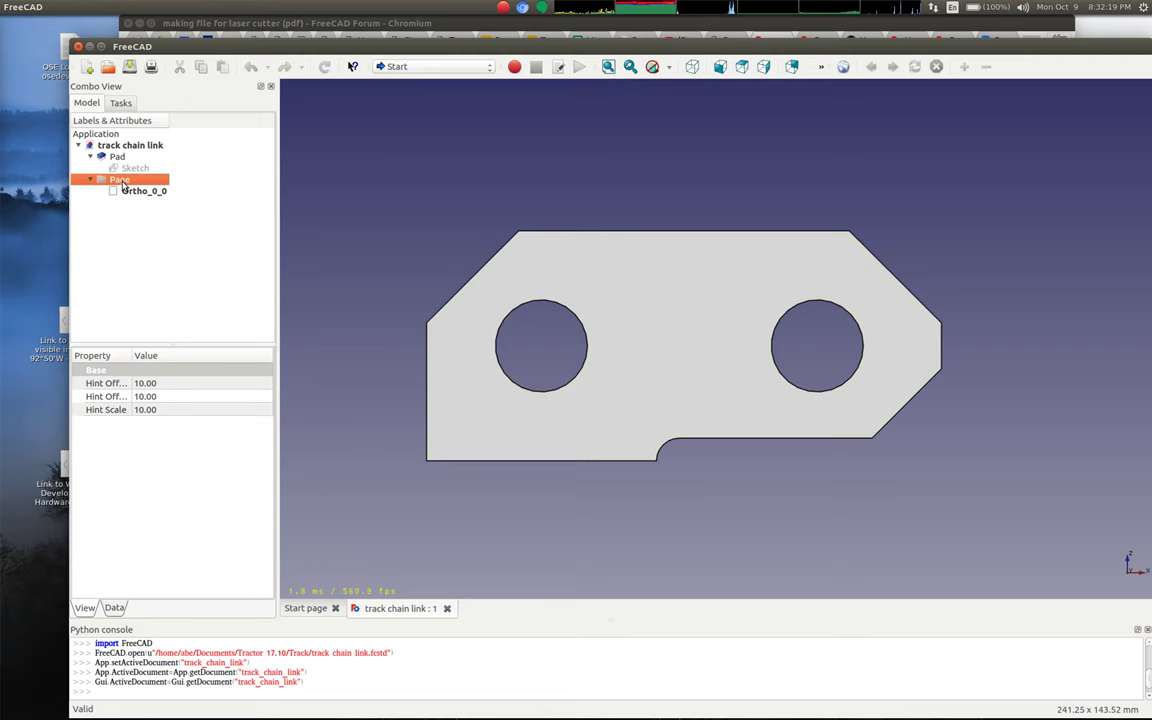
pyautogui.press('Delete')
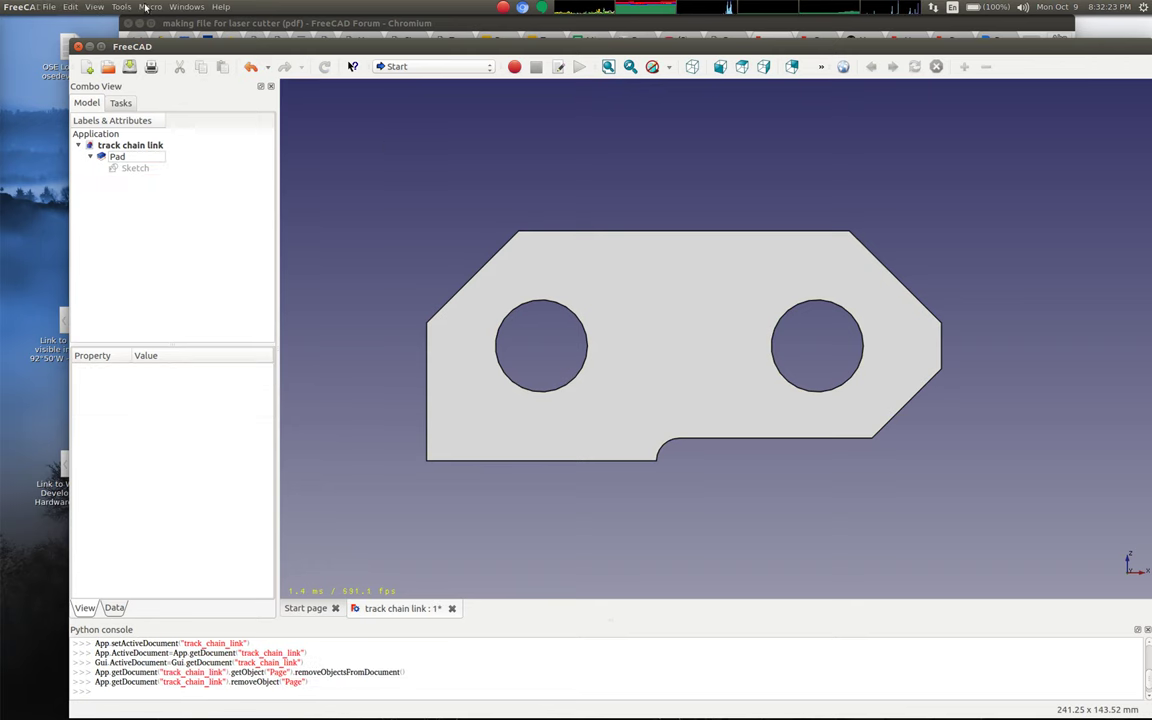
# Switch the 3D view to the Front standard view.
pyautogui.click(121, 7)
pyautogui.moveTo(97, 8)
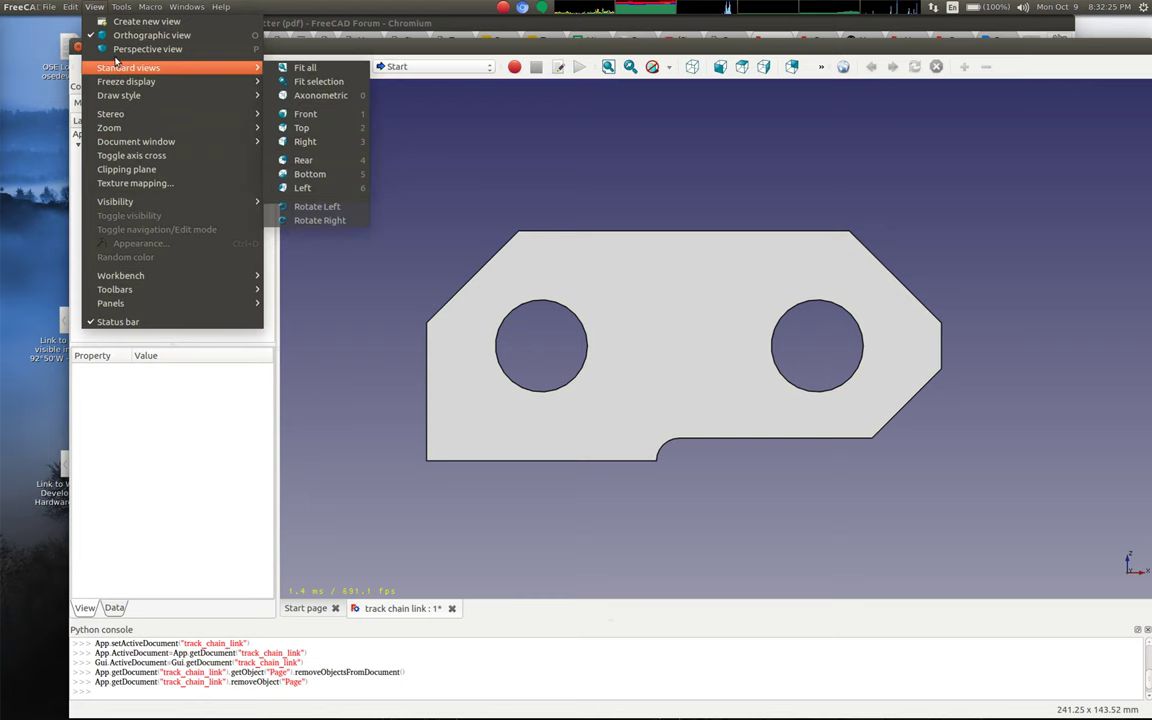
pyautogui.moveTo(131, 67)
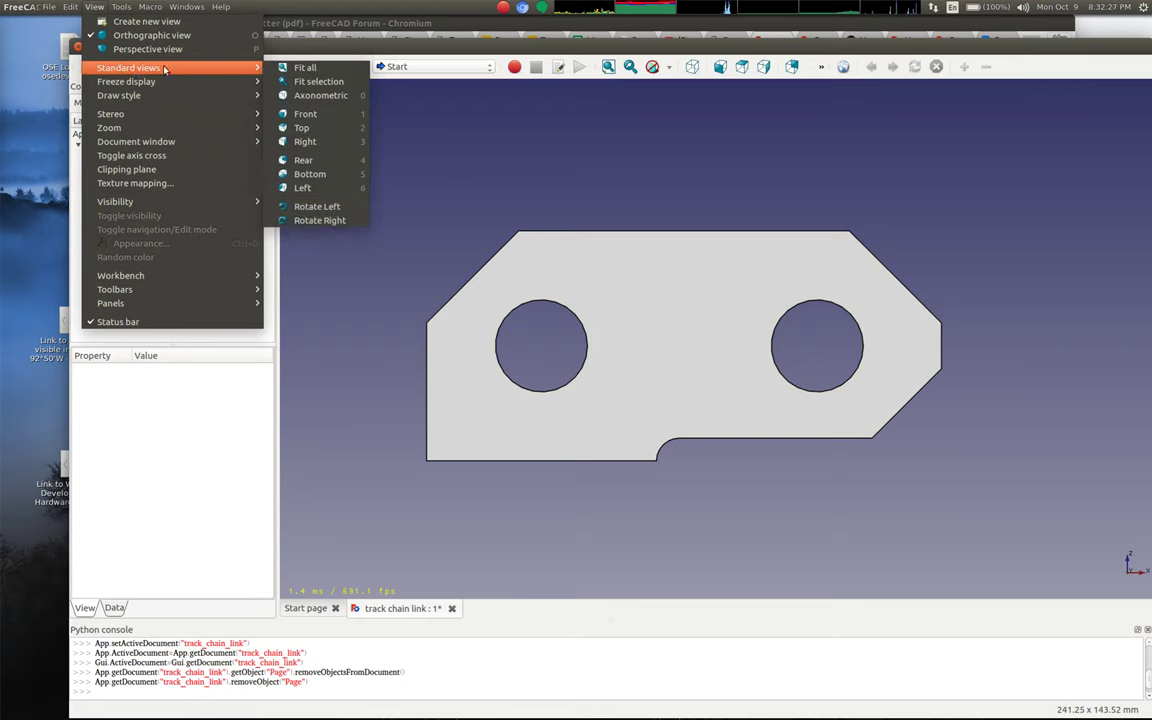
pyautogui.click(326, 112)
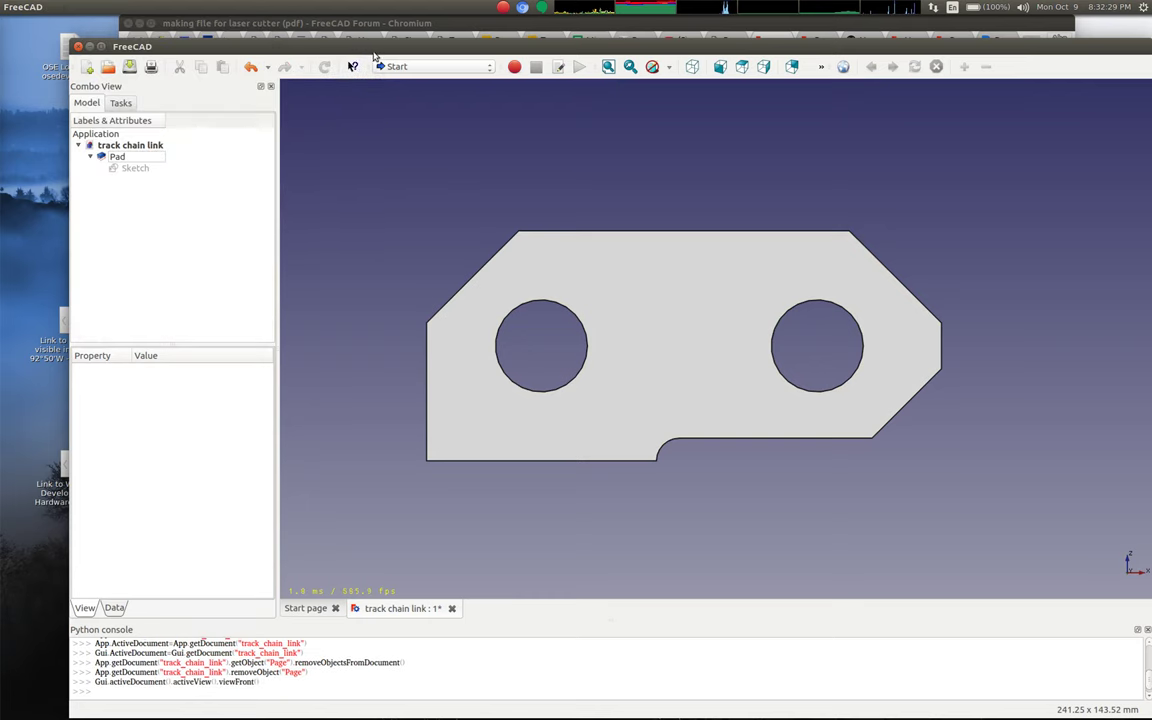
# Switch to the Draft workbench and make a first Shape2DView projection of the part.
pyautogui.click(400, 66)
pyautogui.click(400, 66)
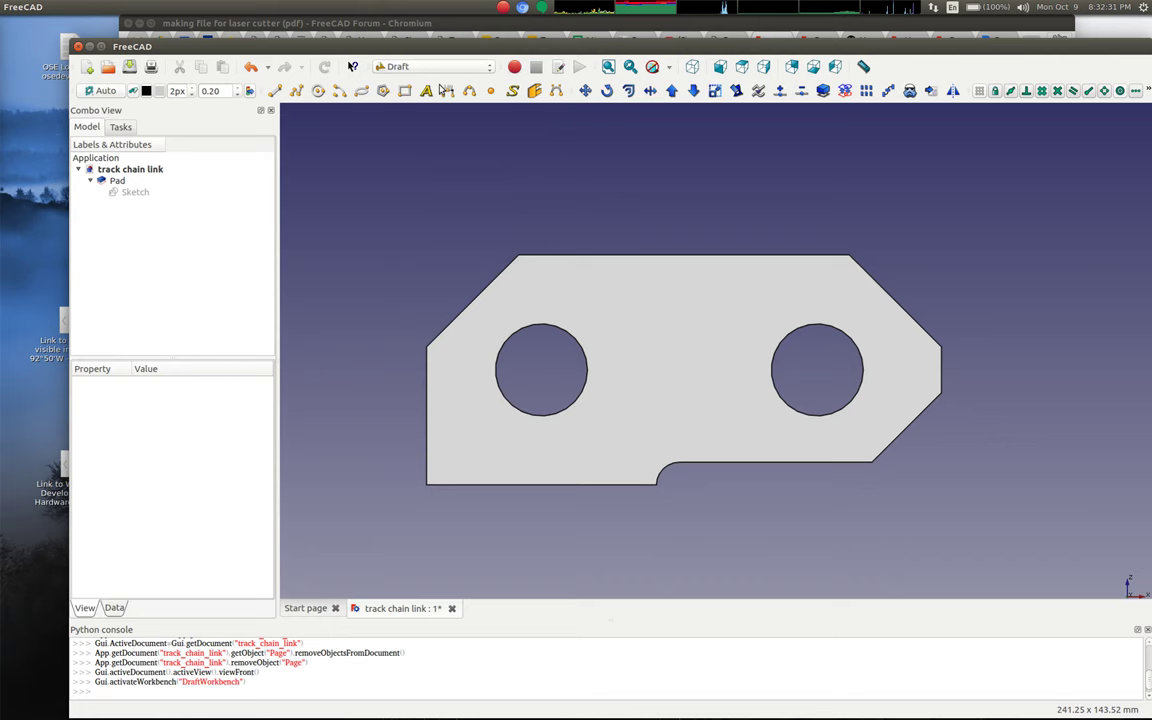
pyautogui.click(829, 90)
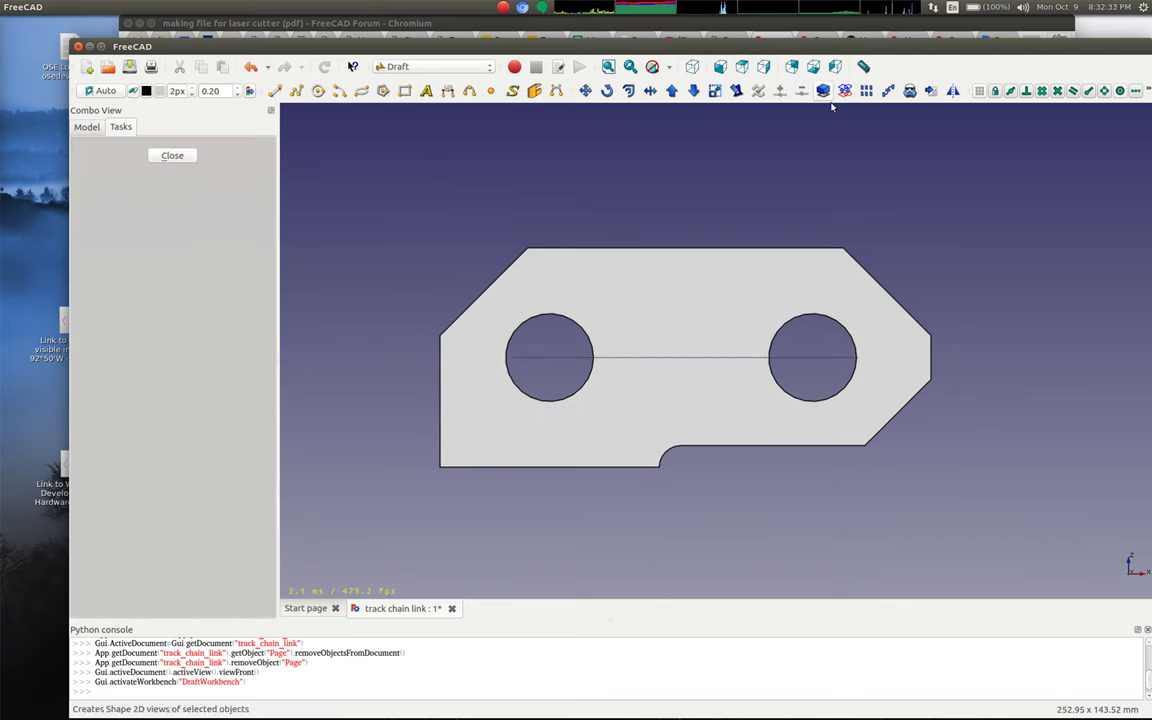
pyautogui.click(185, 158)
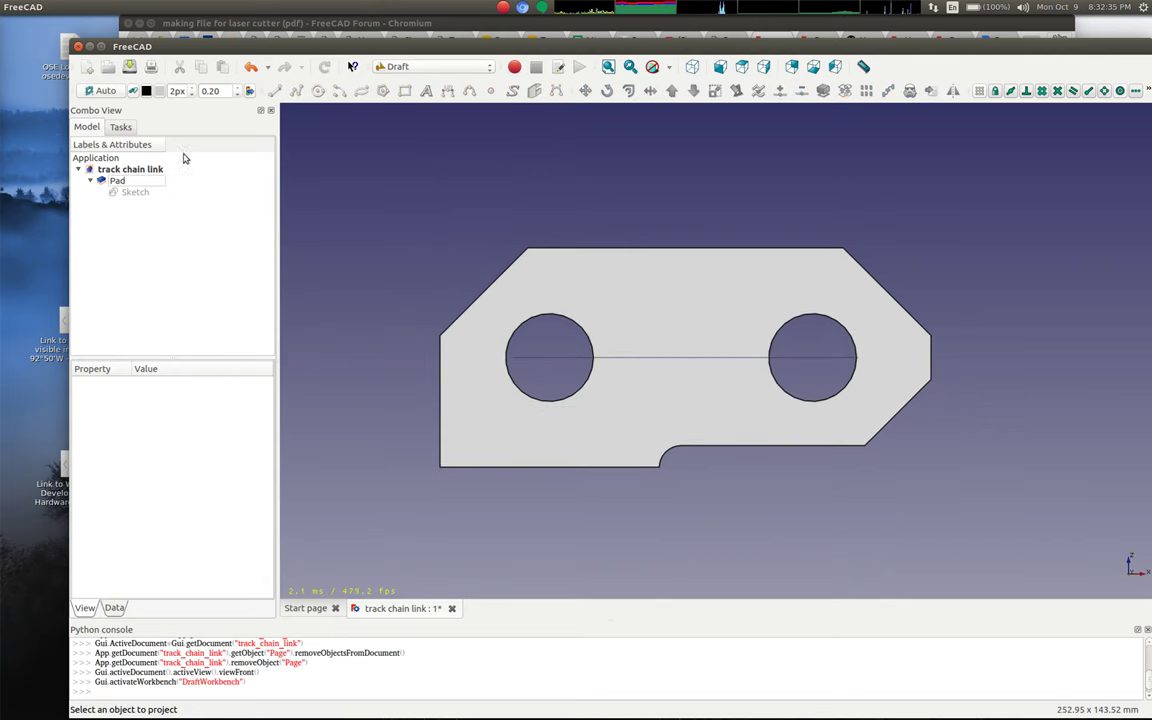
pyautogui.click(602, 275)
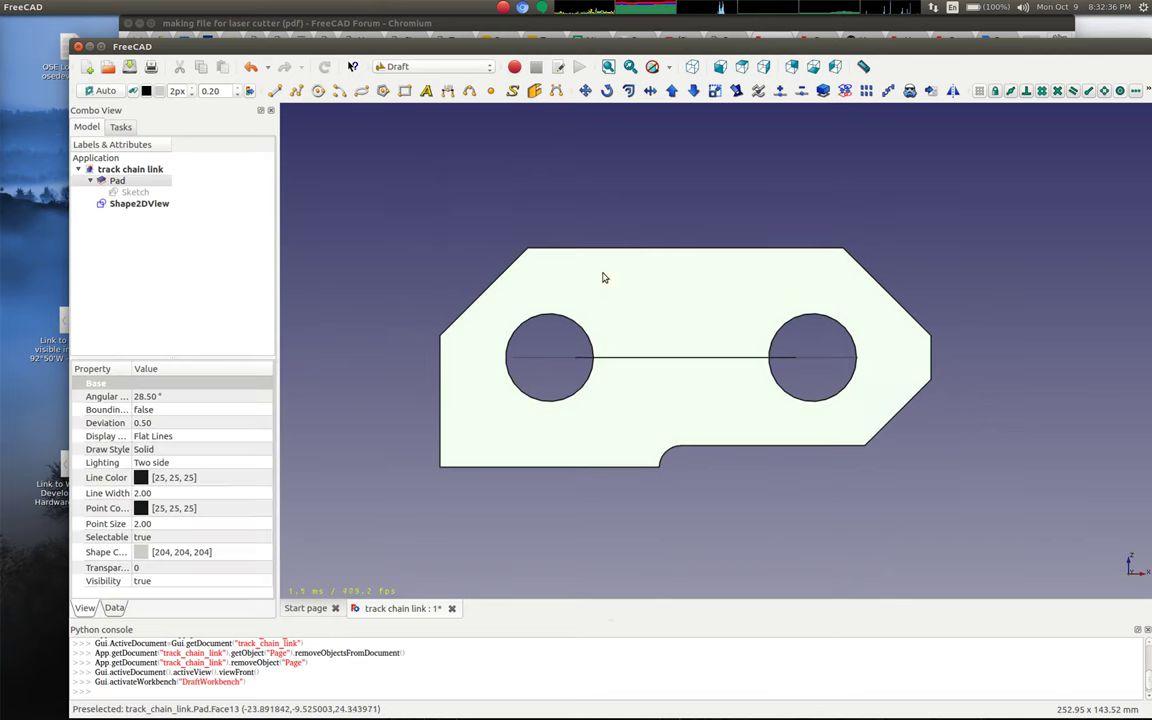
pyautogui.click(152, 181)
pyautogui.click(167, 204)
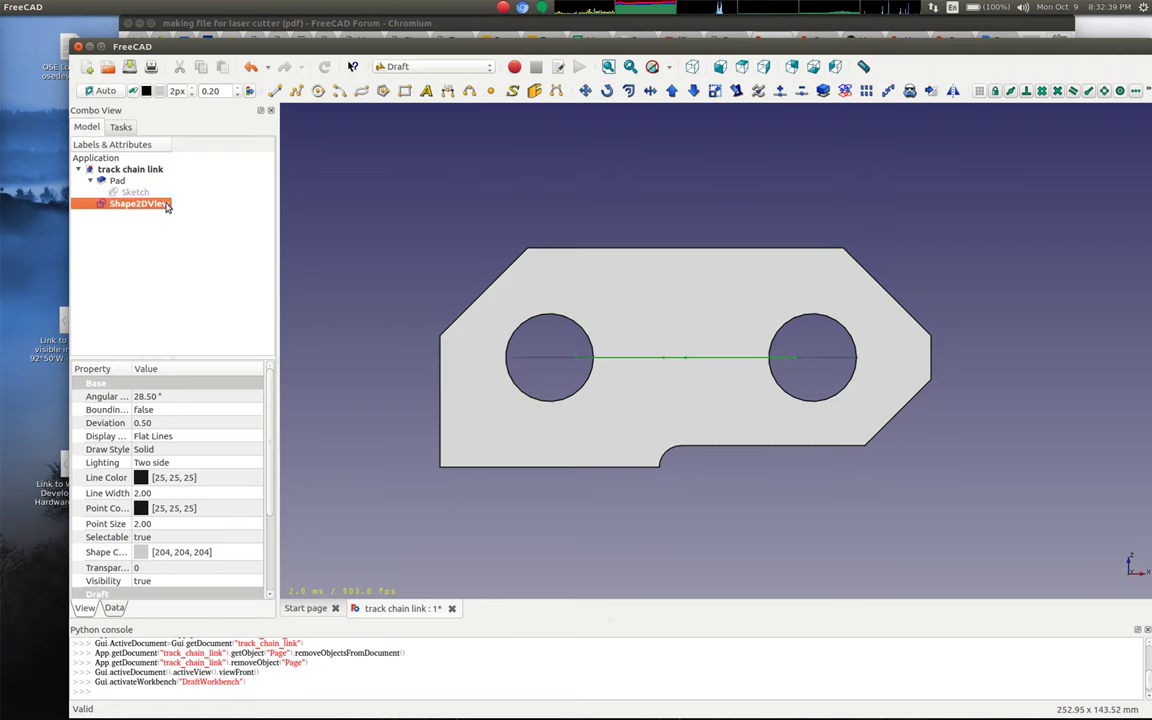
pyautogui.click(532, 231)
pyautogui.moveTo(532, 231); pyautogui.dragTo(478, 265, button='middle')
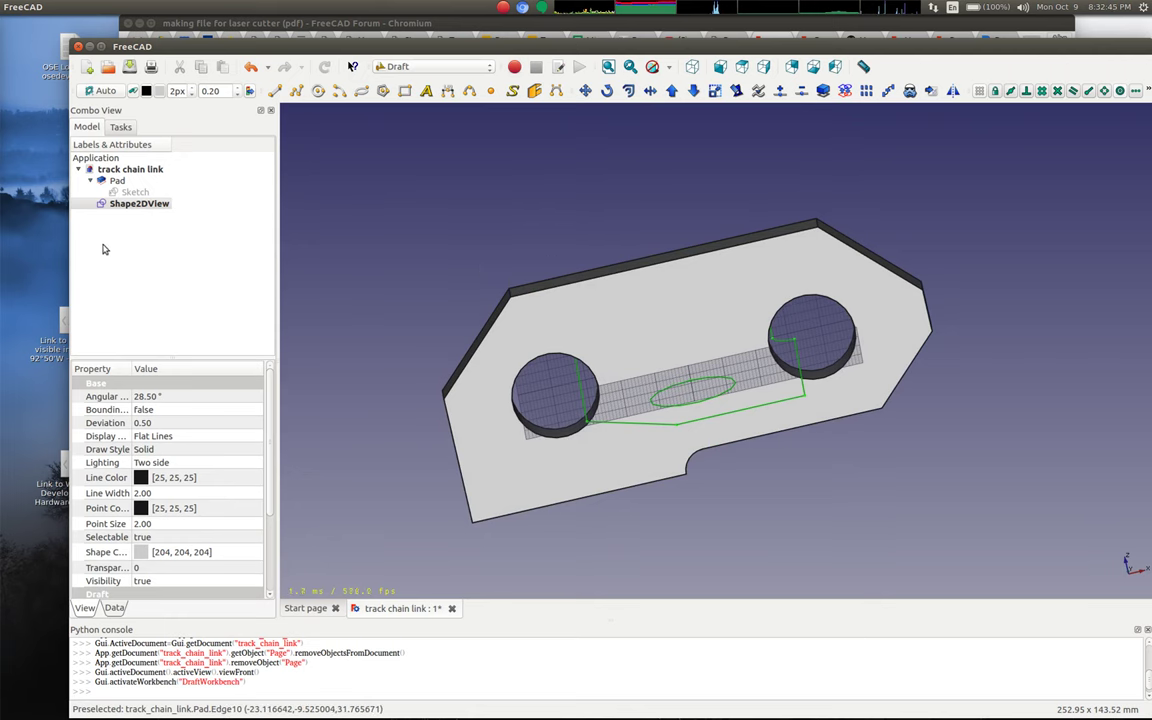
# Delete the misplaced Shape2DView and project the Pad again from the Front view.
pyautogui.click(133, 252)
pyautogui.click(153, 211)
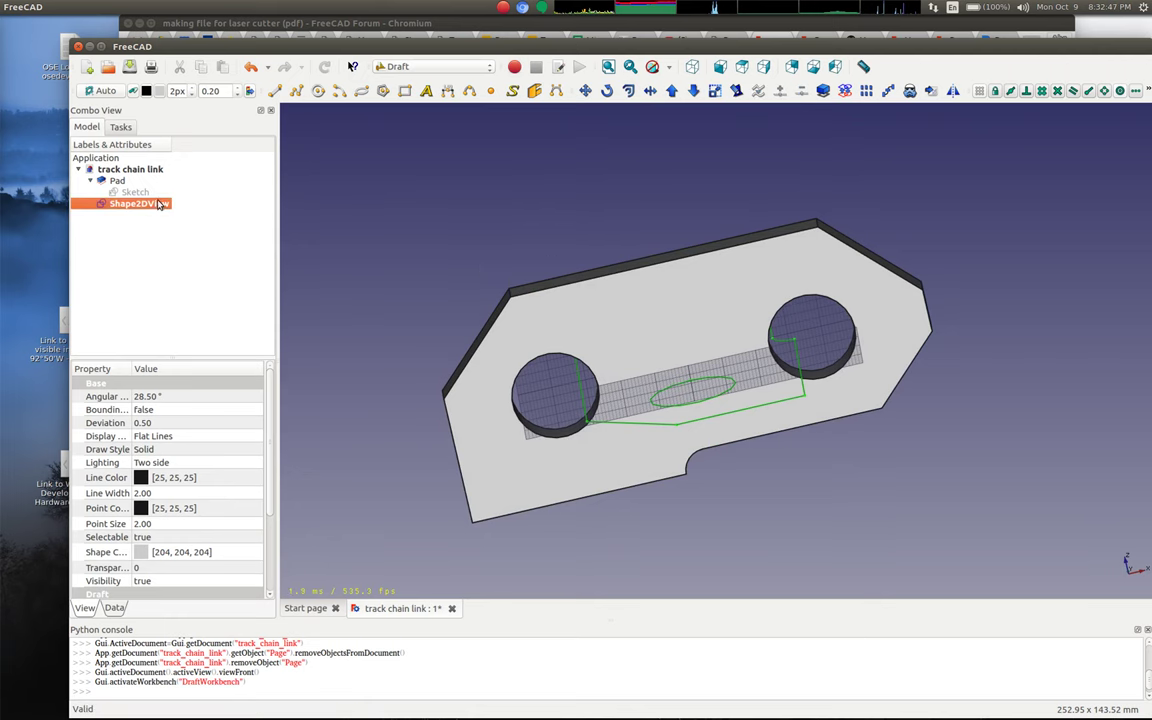
pyautogui.press('Delete')
pyautogui.click(140, 182)
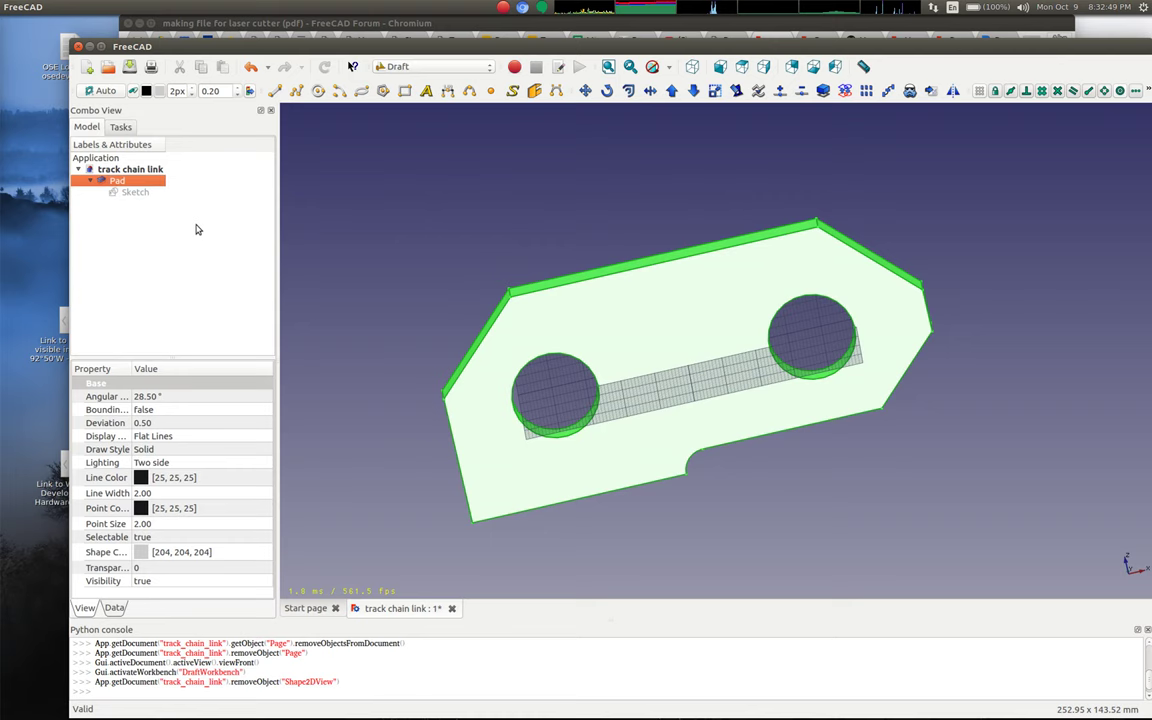
pyautogui.click(94, 8)
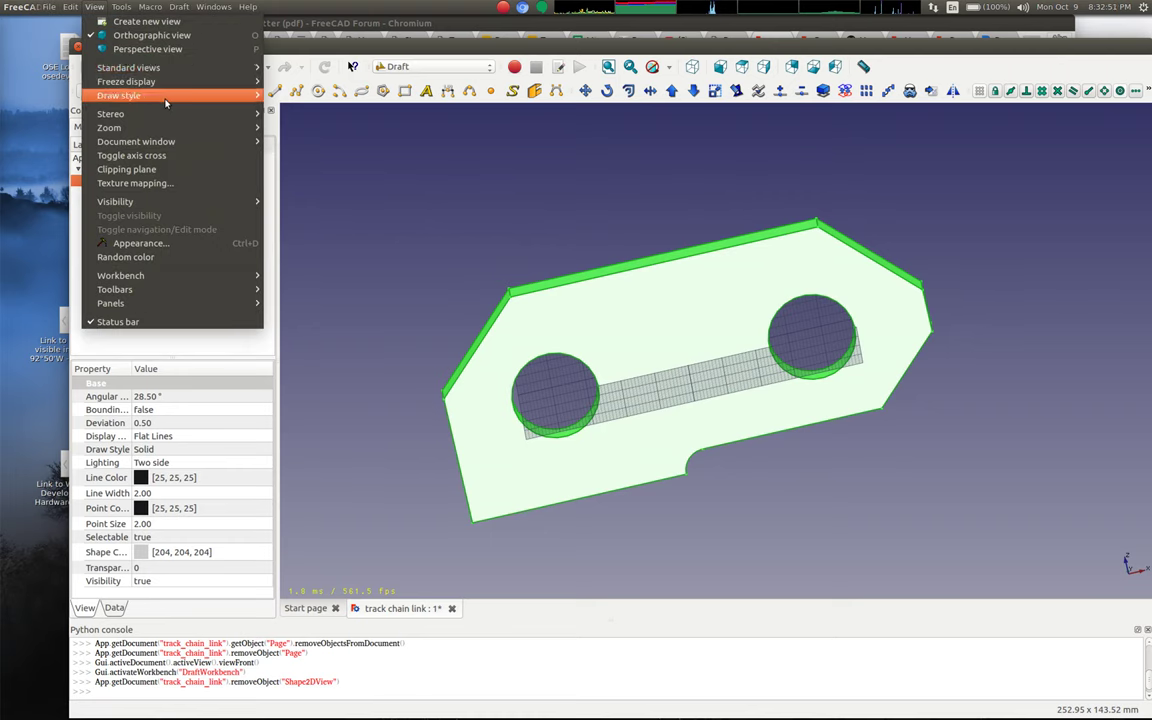
pyautogui.moveTo(150, 67)
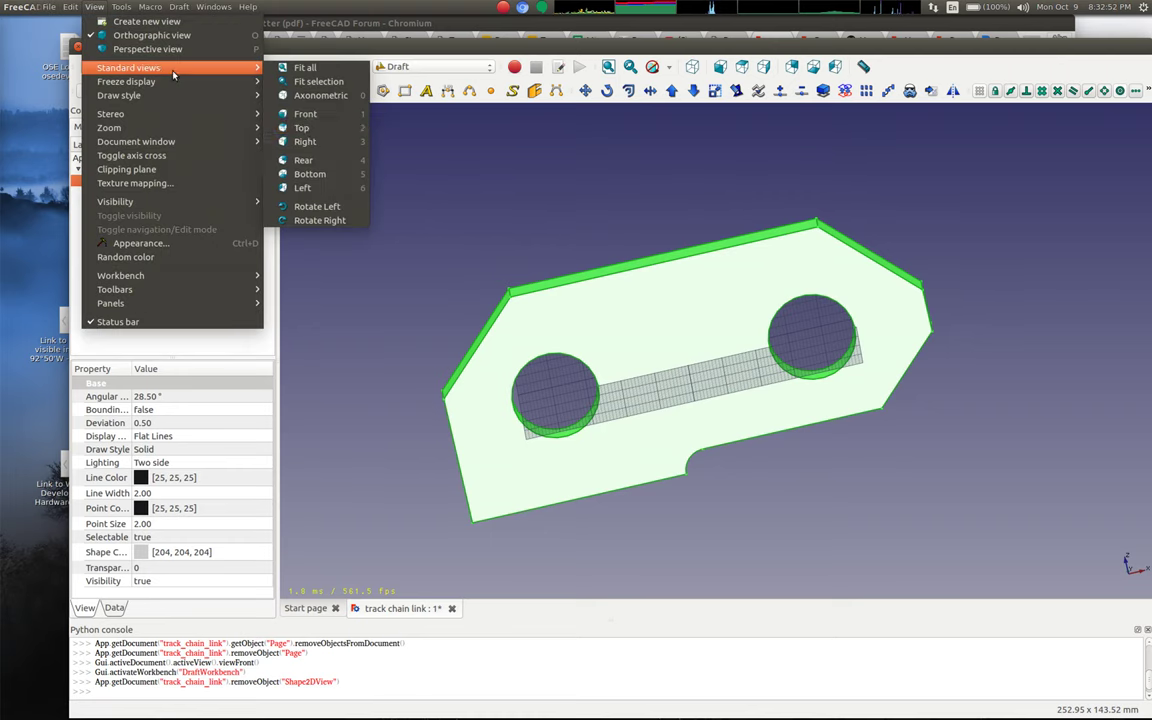
pyautogui.click(329, 115)
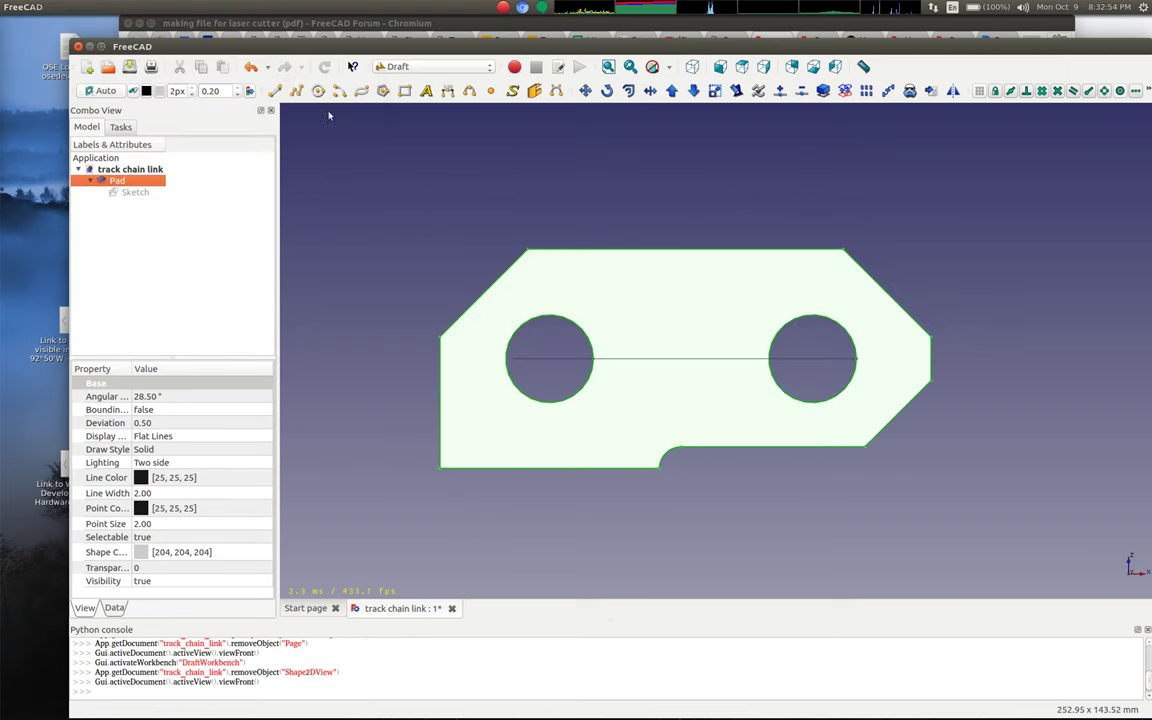
pyautogui.click(824, 92)
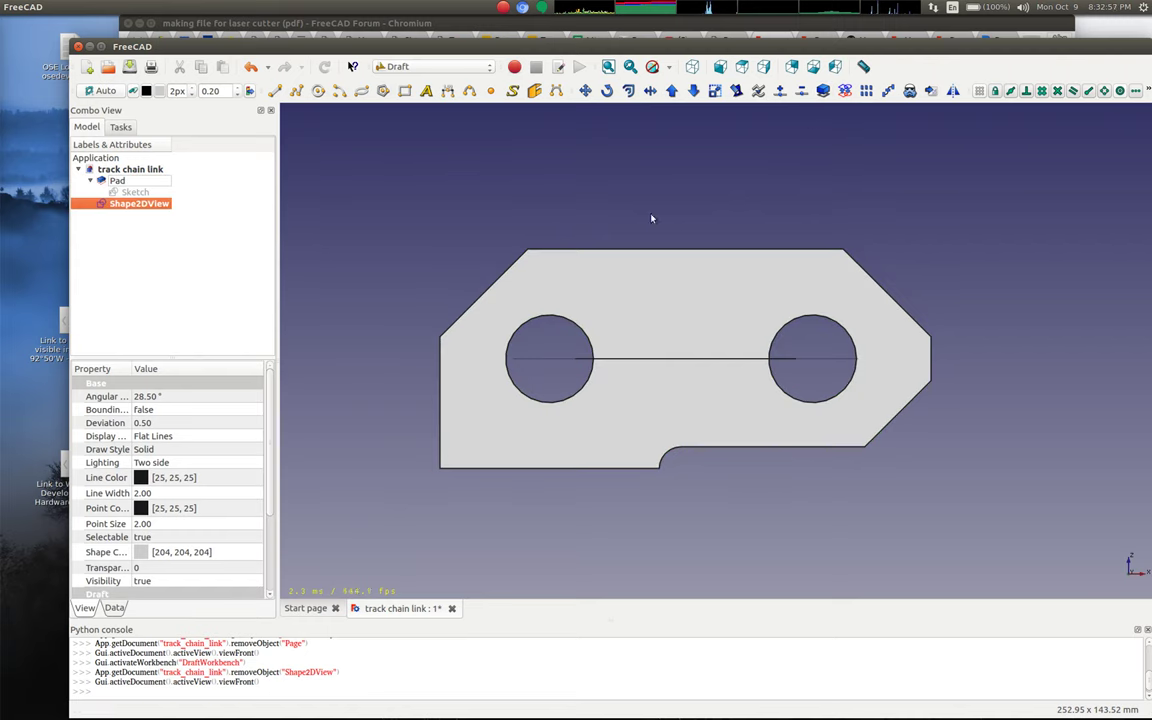
# Hide the original Pad so only the flat projection shows.
pyautogui.click(163, 182)
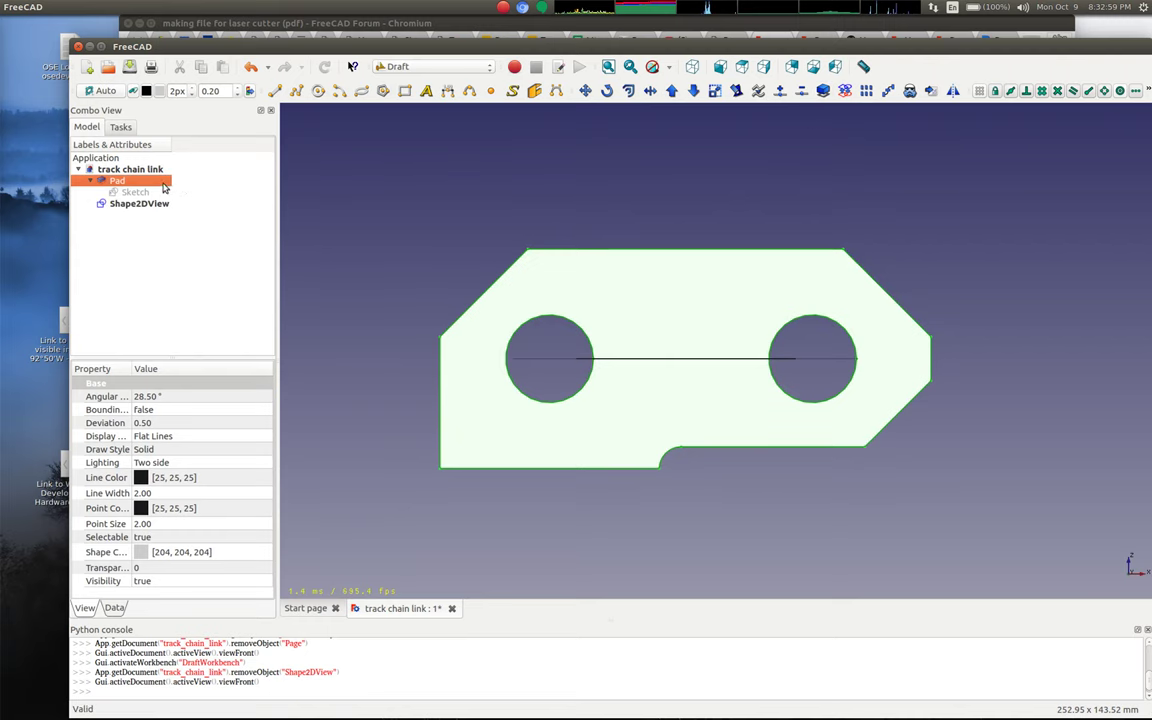
pyautogui.press('space')
pyautogui.moveTo(771, 257); pyautogui.dragTo(648, 392, button='middle')
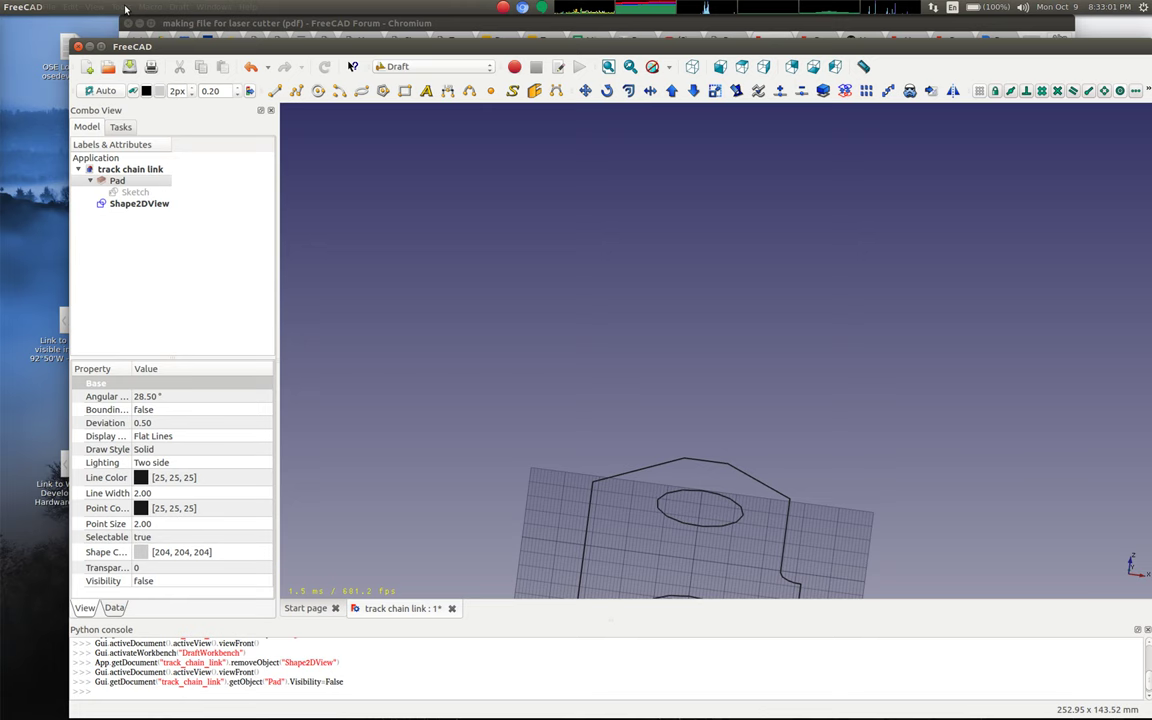
# View the part from the Top and select the Shape2DView outline.
pyautogui.click(94, 7)
pyautogui.moveTo(130, 67)
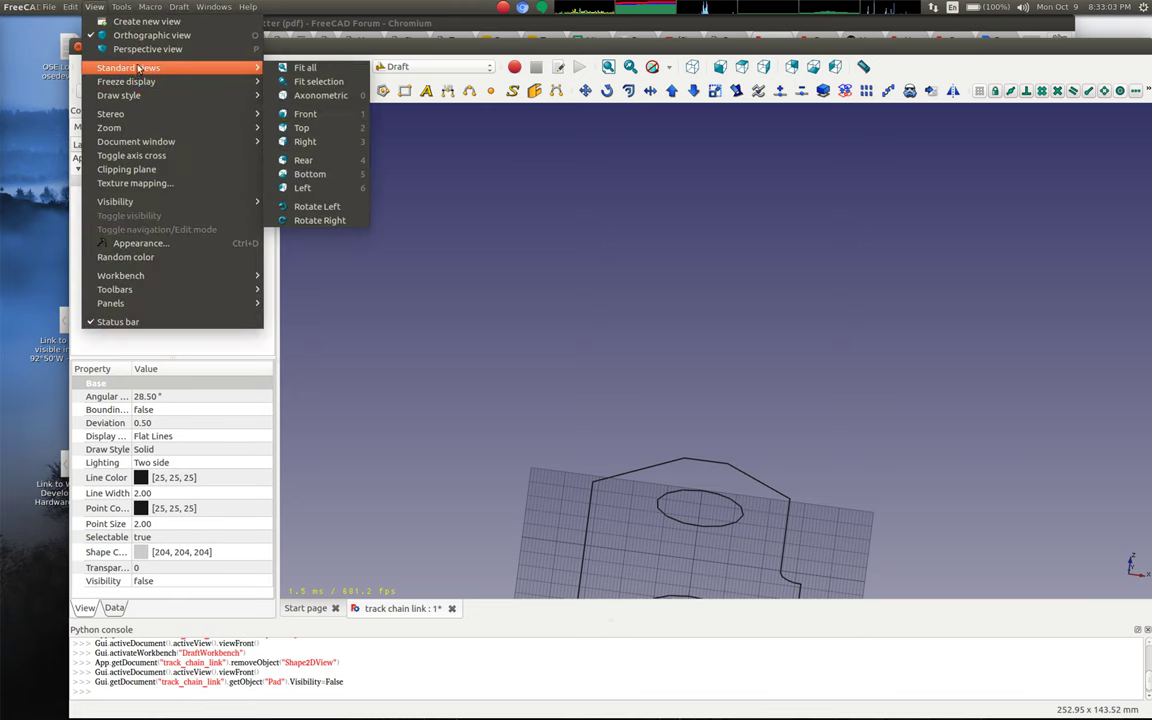
pyautogui.click(300, 127)
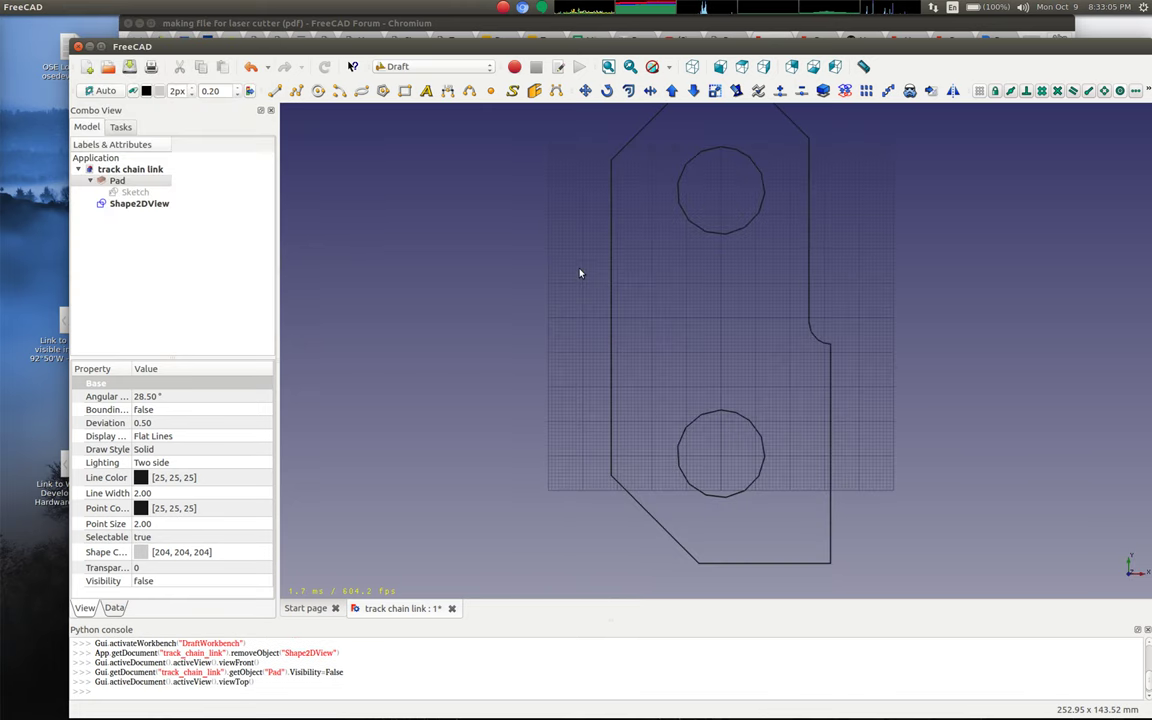
pyautogui.scroll(-3, 440, 250)
pyautogui.scroll(2, 506, 266)
pyautogui.click(157, 205)
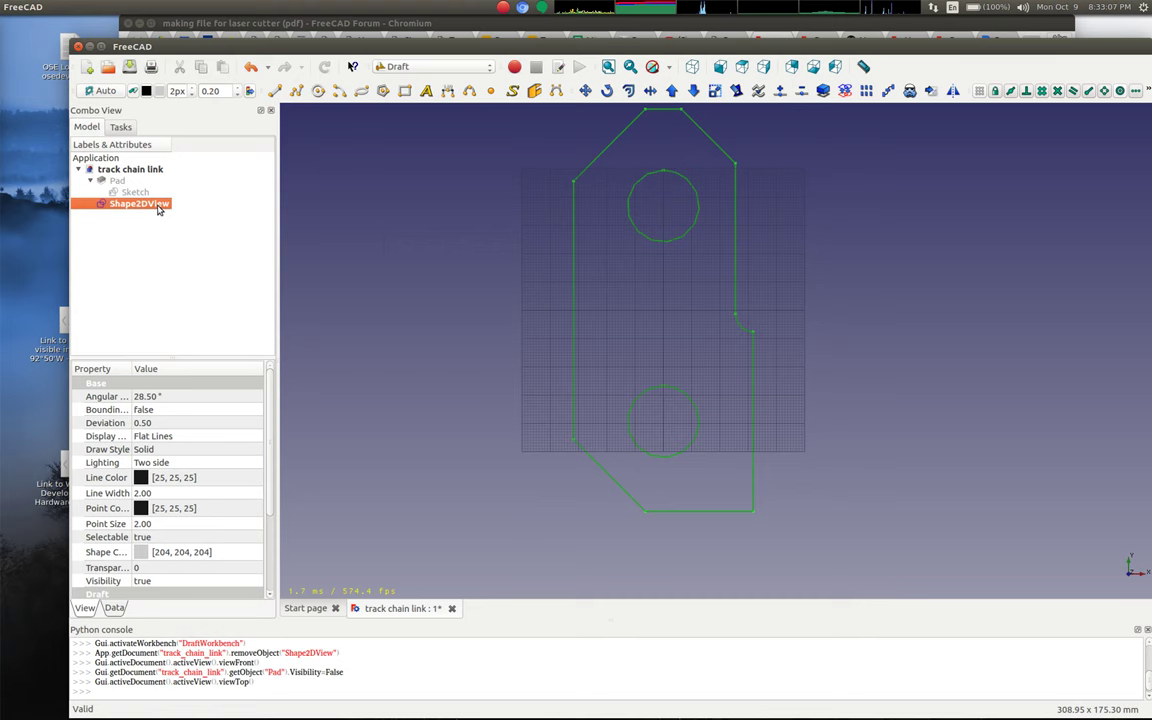
pyautogui.scroll(-3, 502, 262)
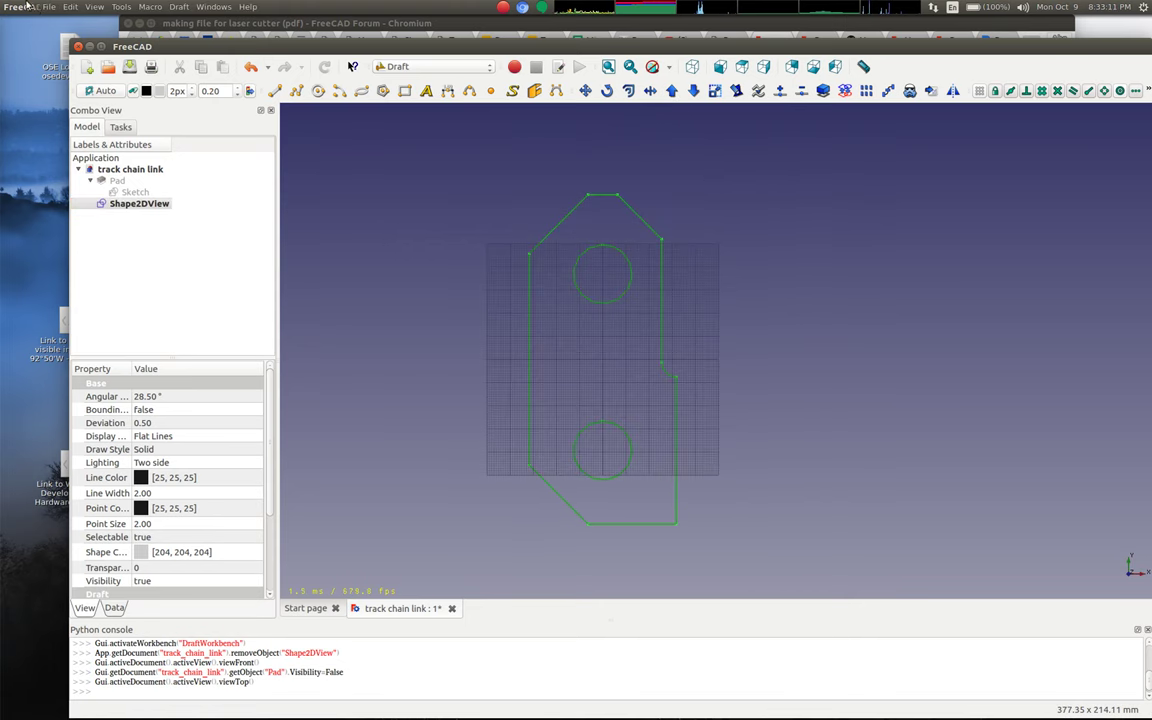
# Export the outline as Flattened SVG, overwriting tracklinktest.svg in Tractor 17.10/SVGs.
pyautogui.click(48, 7)
pyautogui.click(75, 160)
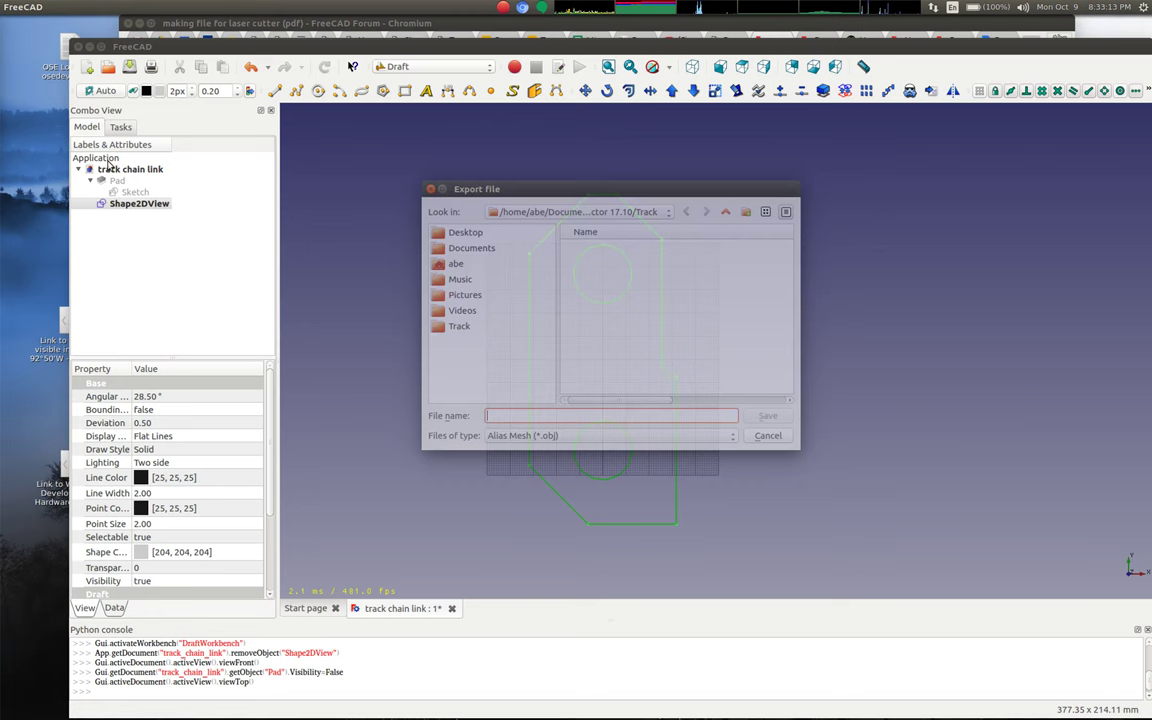
pyautogui.click(725, 213)
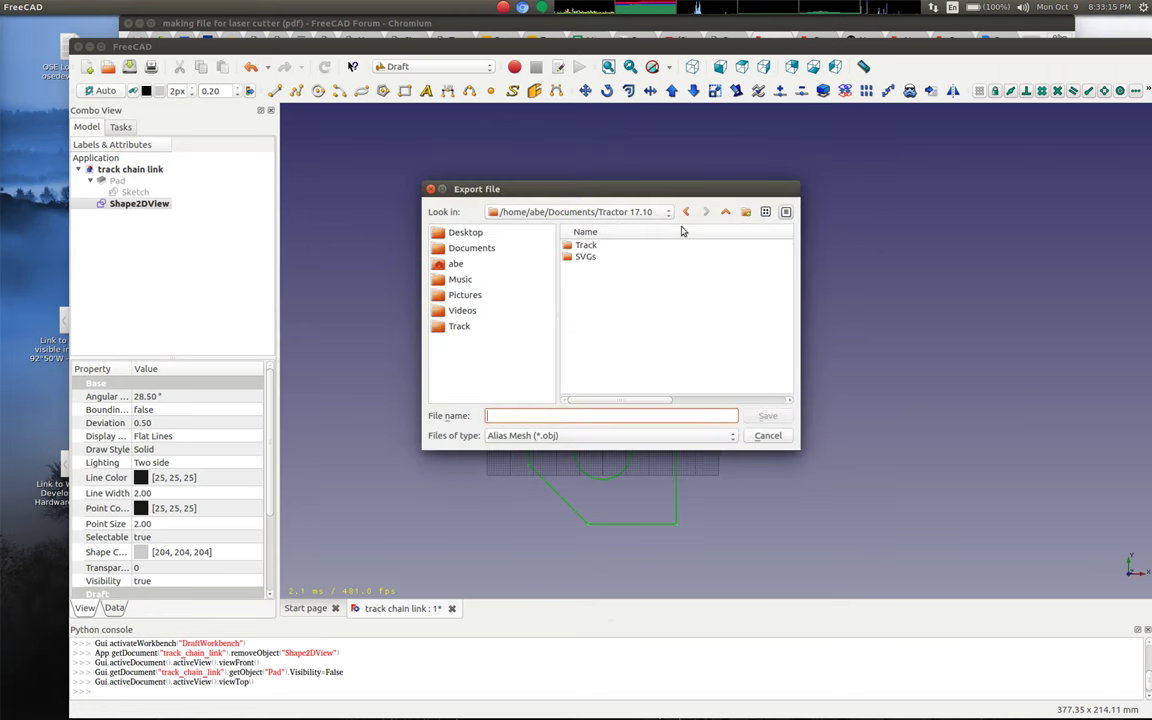
pyautogui.doubleClick(597, 258)
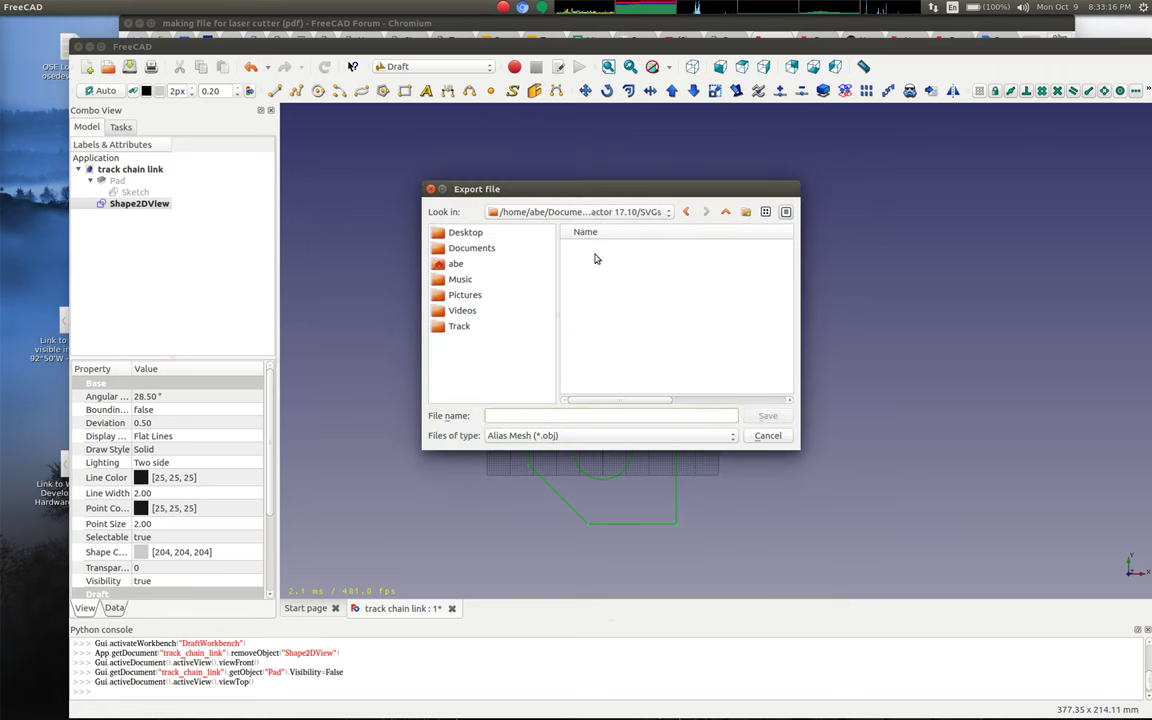
pyautogui.click(565, 436)
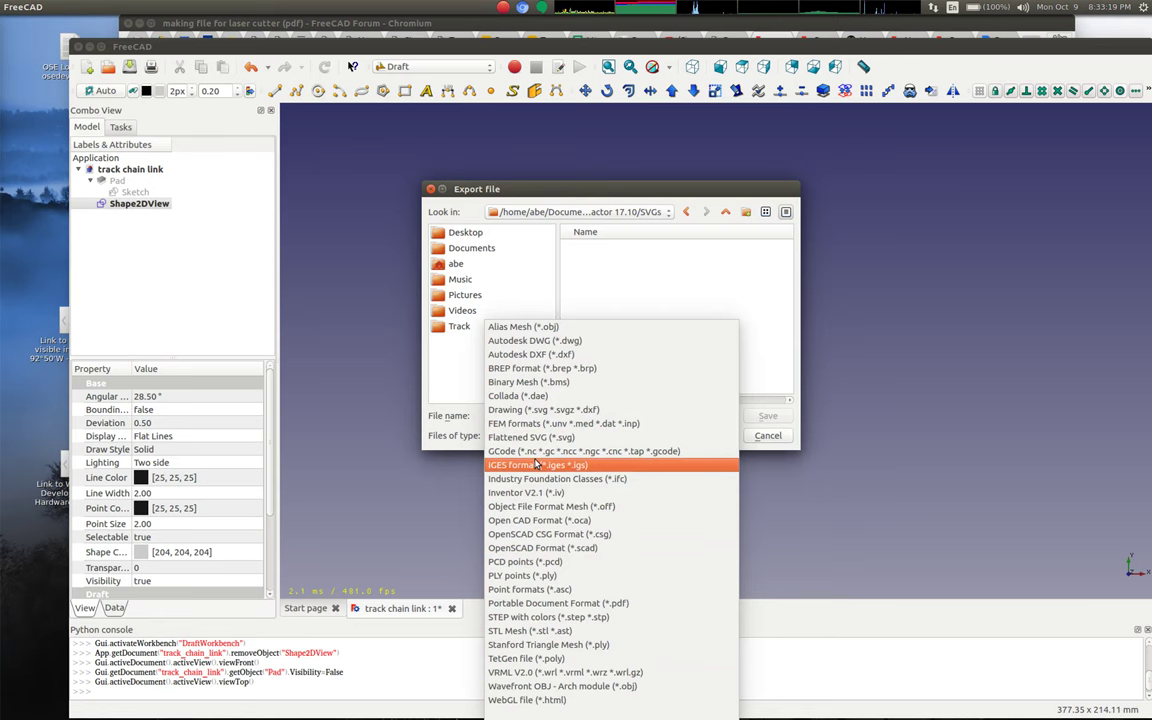
pyautogui.click(539, 438)
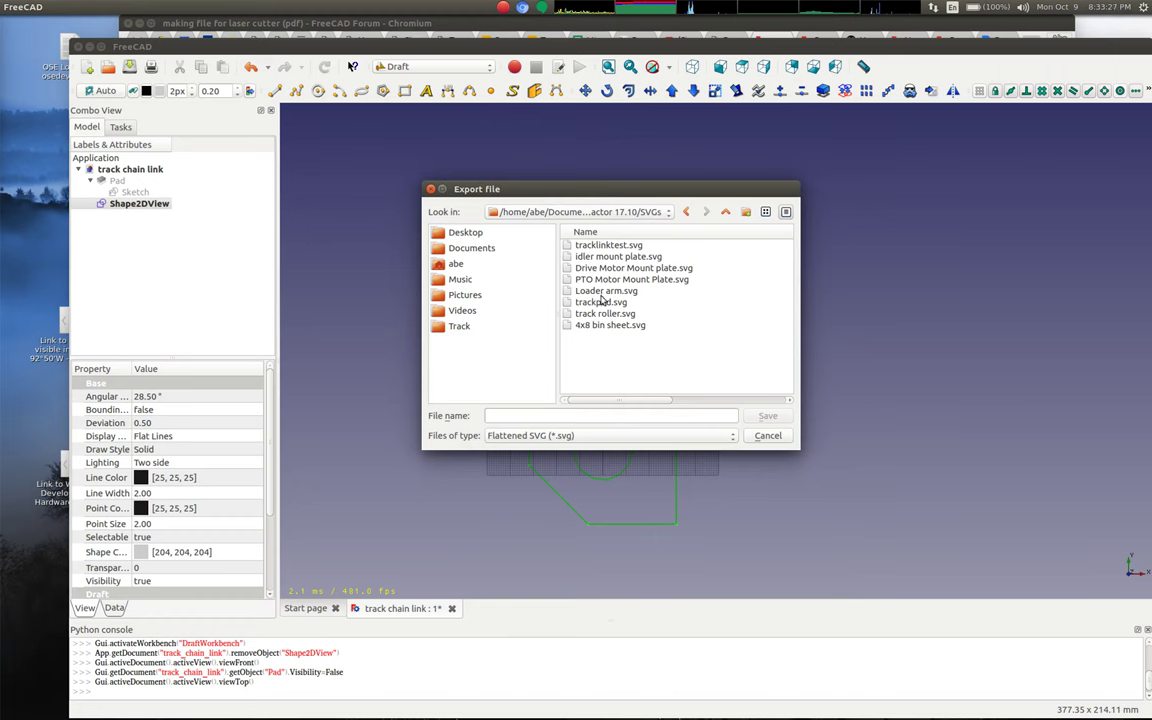
pyautogui.click(610, 245)
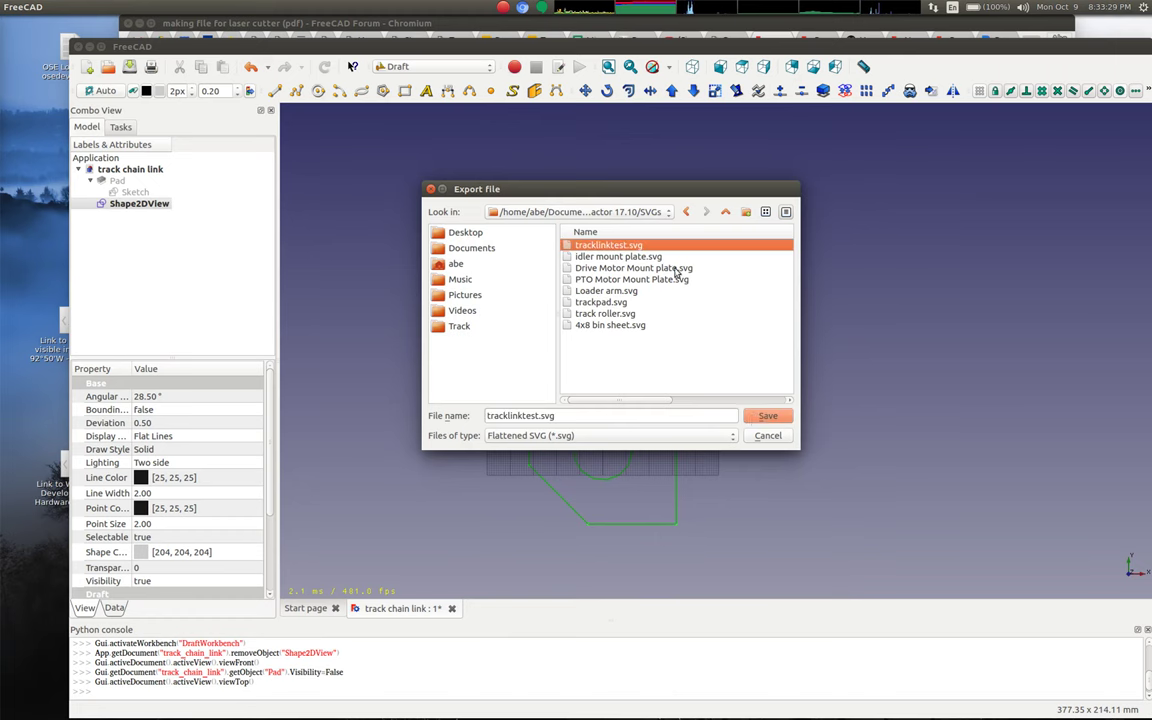
pyautogui.click(756, 418)
pyautogui.click(671, 388)
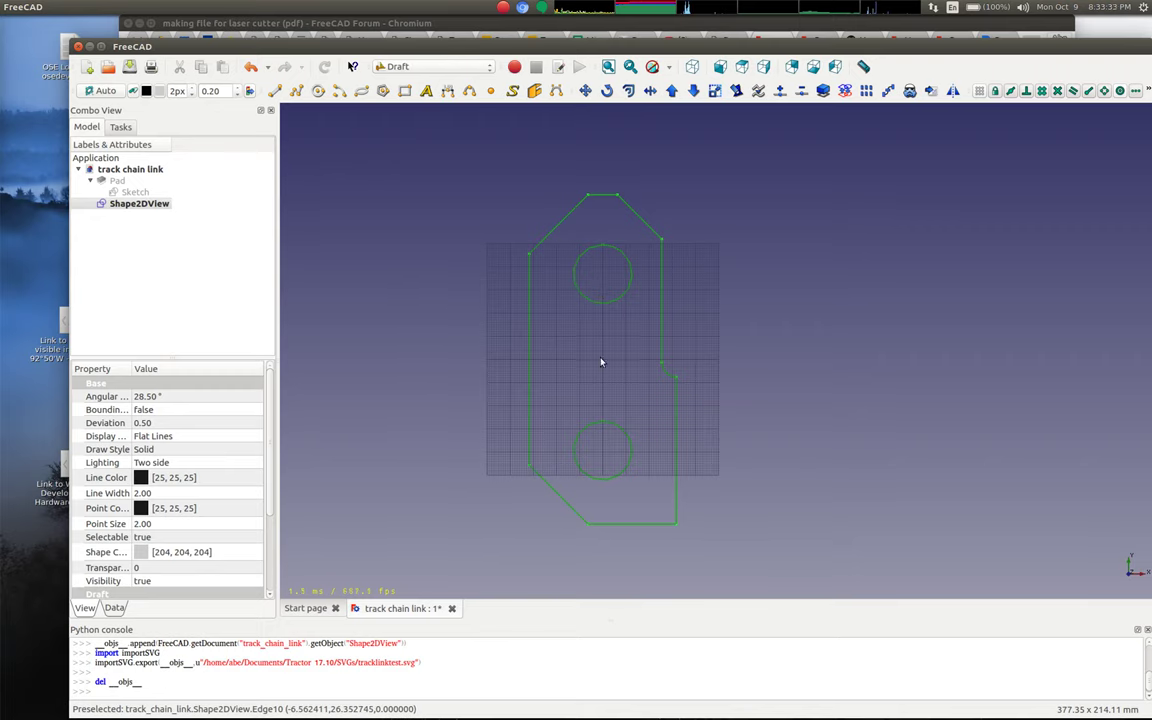
# Orbit the flattened outline into perspective and select its upper circular hole to inspect it.
pyautogui.scroll(5, 600, 380)
pyautogui.scroll(-3, 605, 432)
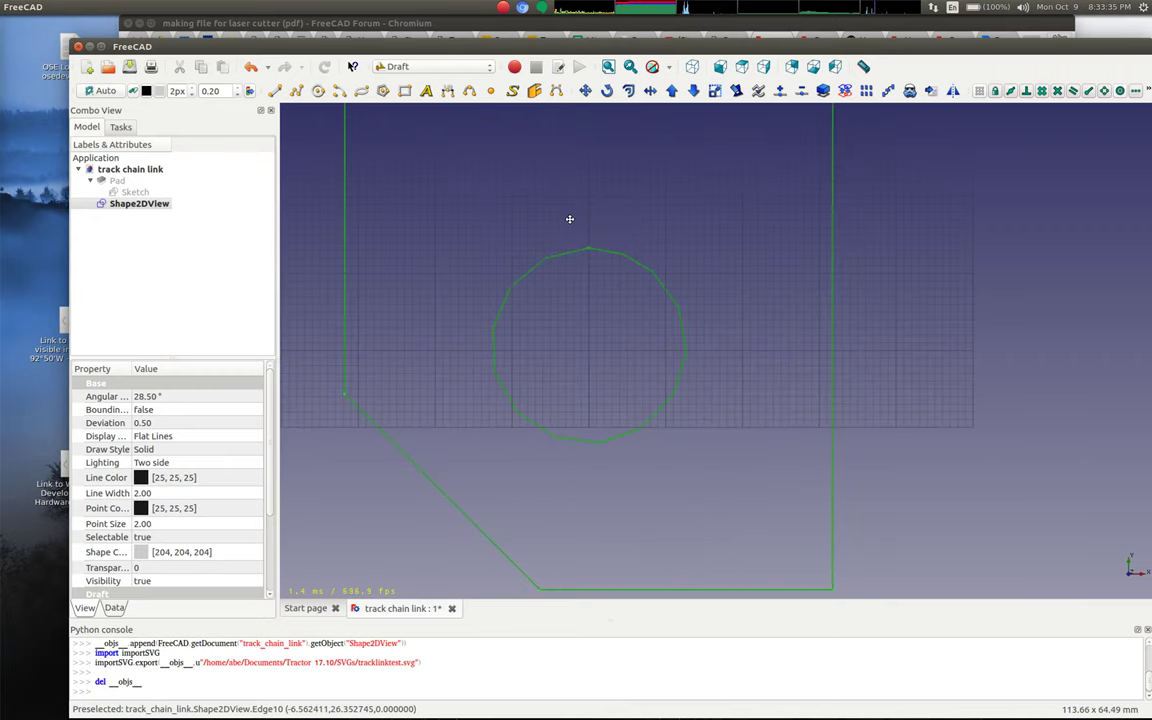
pyautogui.moveTo(600, 420); pyautogui.dragTo(913, 368, button='middle')
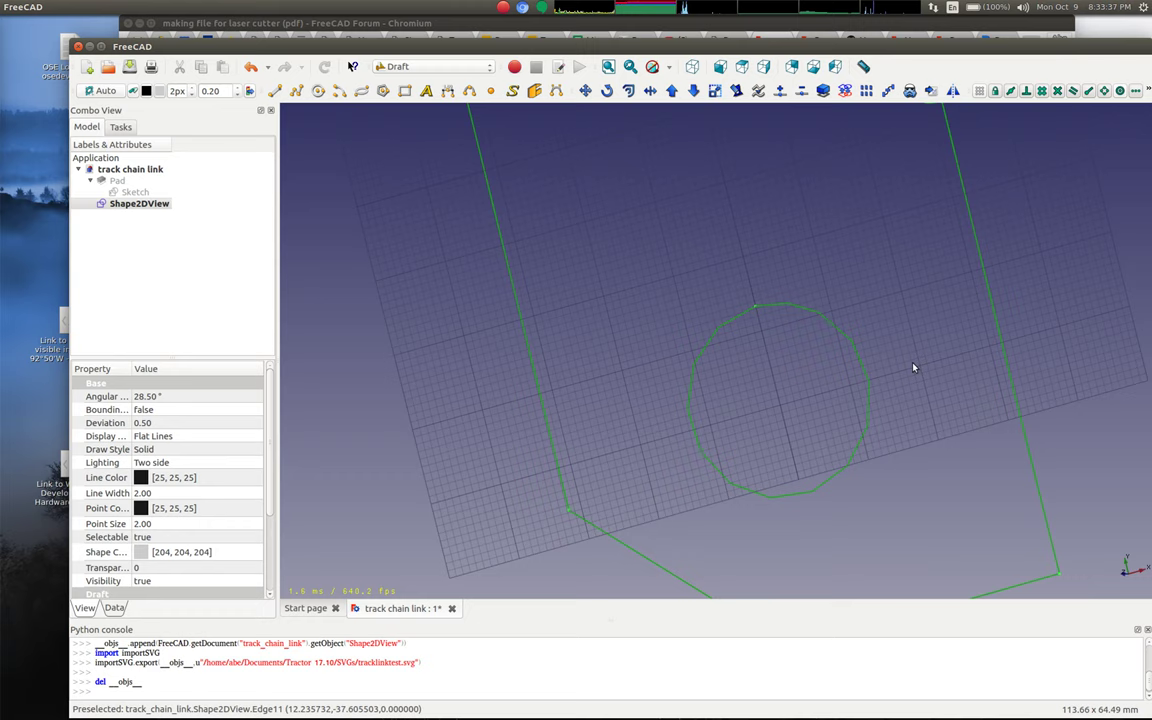
pyautogui.click(897, 337)
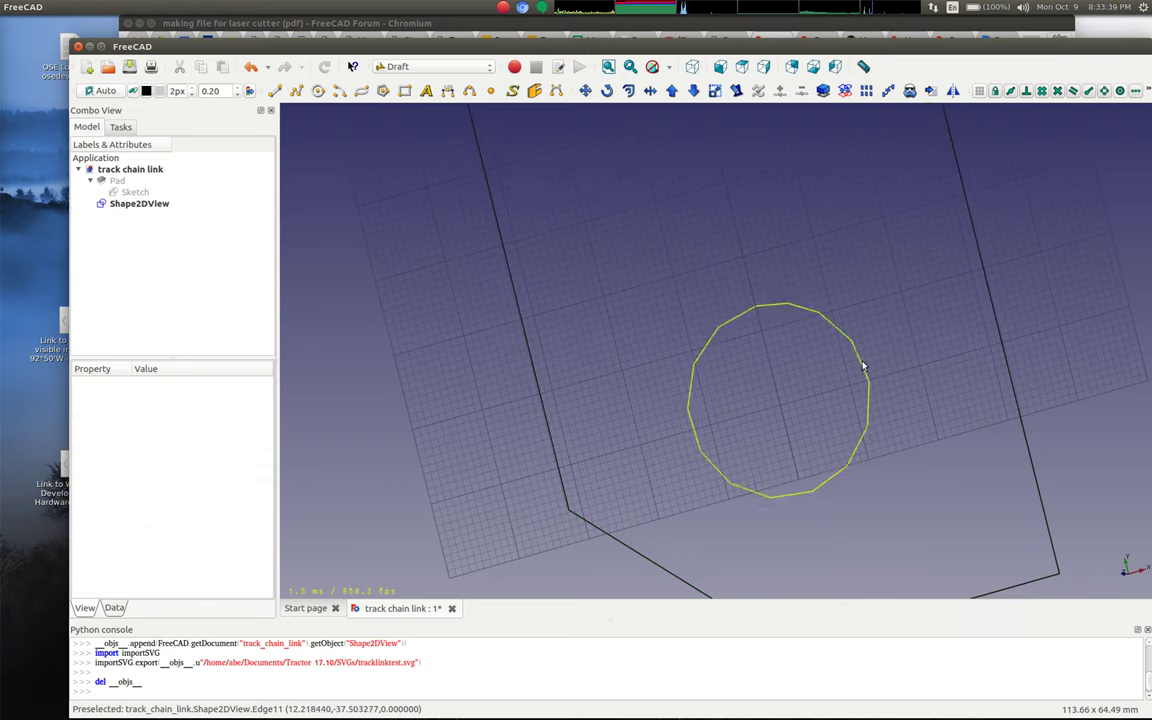
pyautogui.click(864, 369)
pyautogui.click(878, 363)
# Check the outline's right edge and whole outline, then orbit the link upright.
pyautogui.scroll(-3, 877, 390)
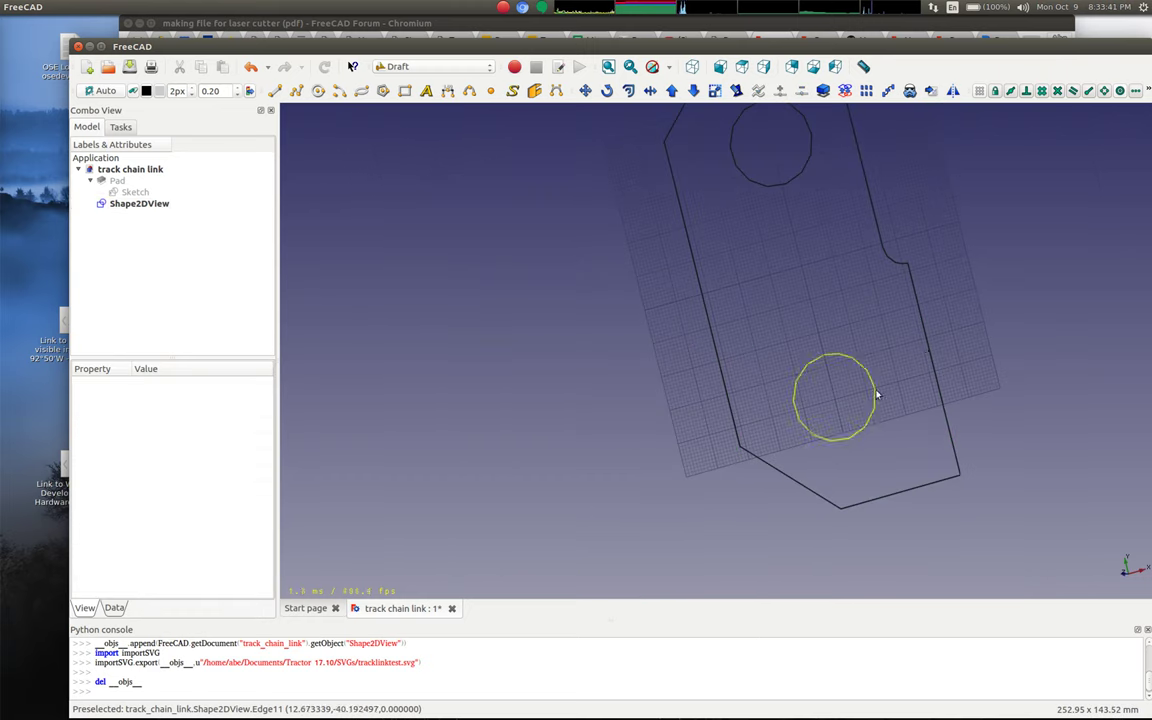
pyautogui.click(929, 347)
pyautogui.doubleClick(694, 267)
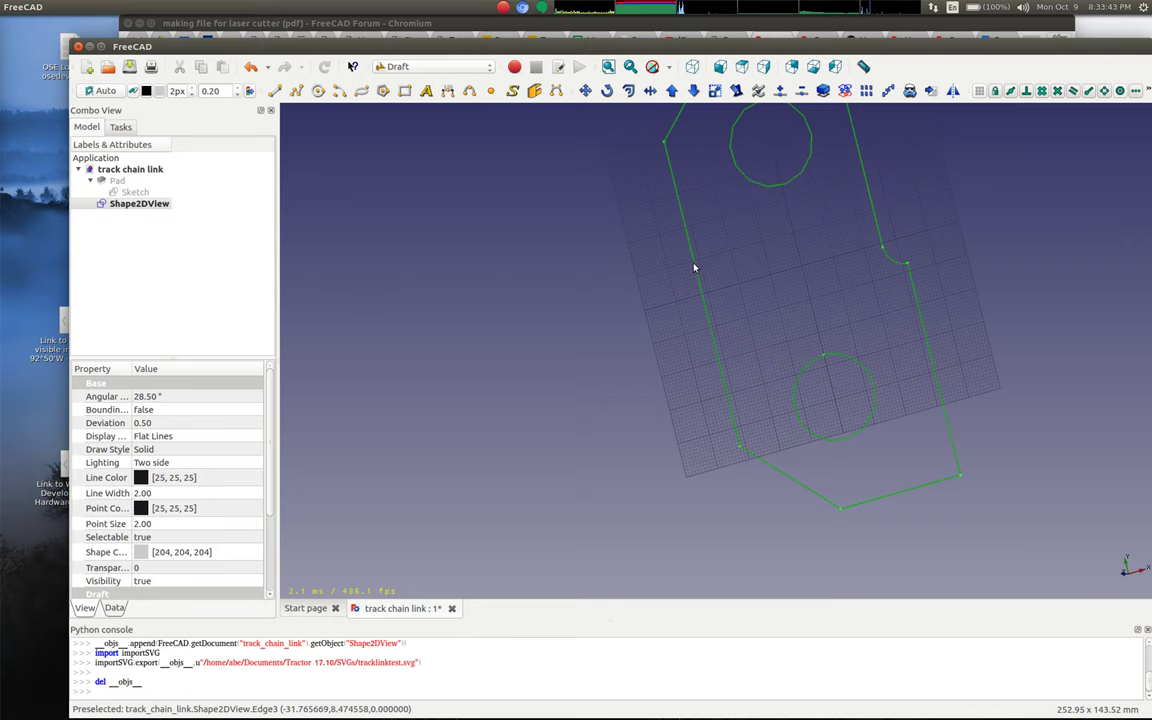
pyautogui.click(585, 272)
pyautogui.moveTo(563, 314); pyautogui.dragTo(616, 283, button='middle')
pyautogui.scroll(-2, 616, 283)
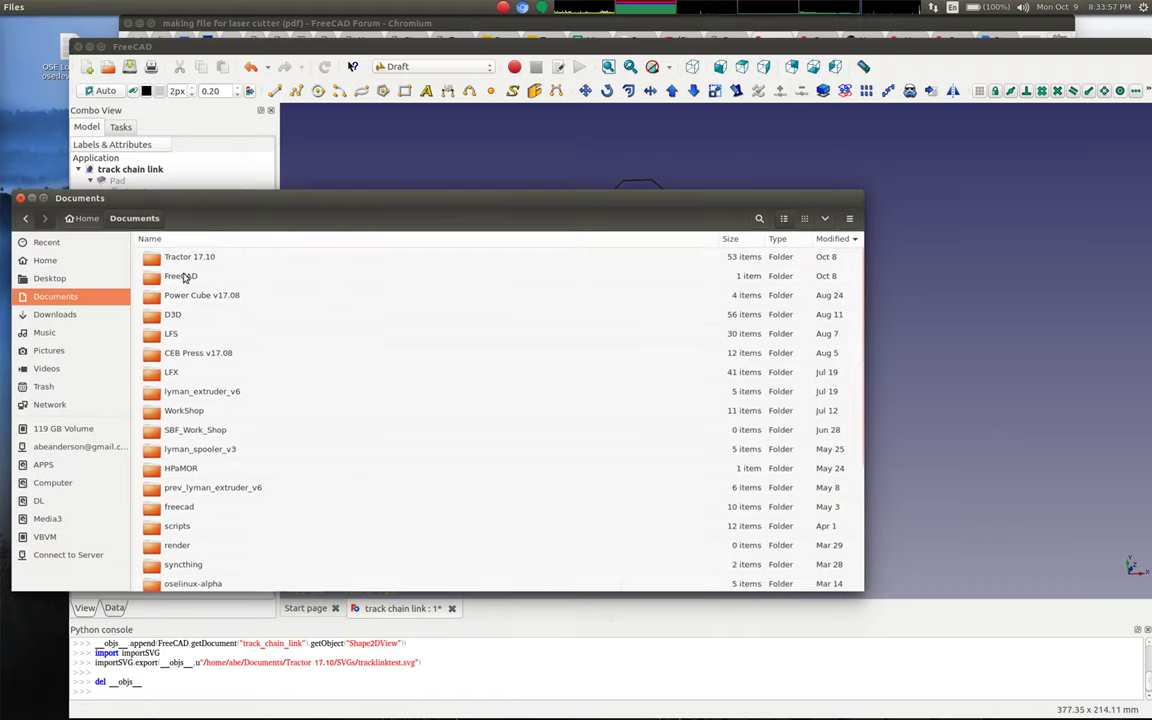
# Go into Tractor 17.10/SVGs and open tracklinktest.svg with Inkscape.
pyautogui.click(195, 258)
pyautogui.doubleClick(195, 258)
pyautogui.doubleClick(176, 277)
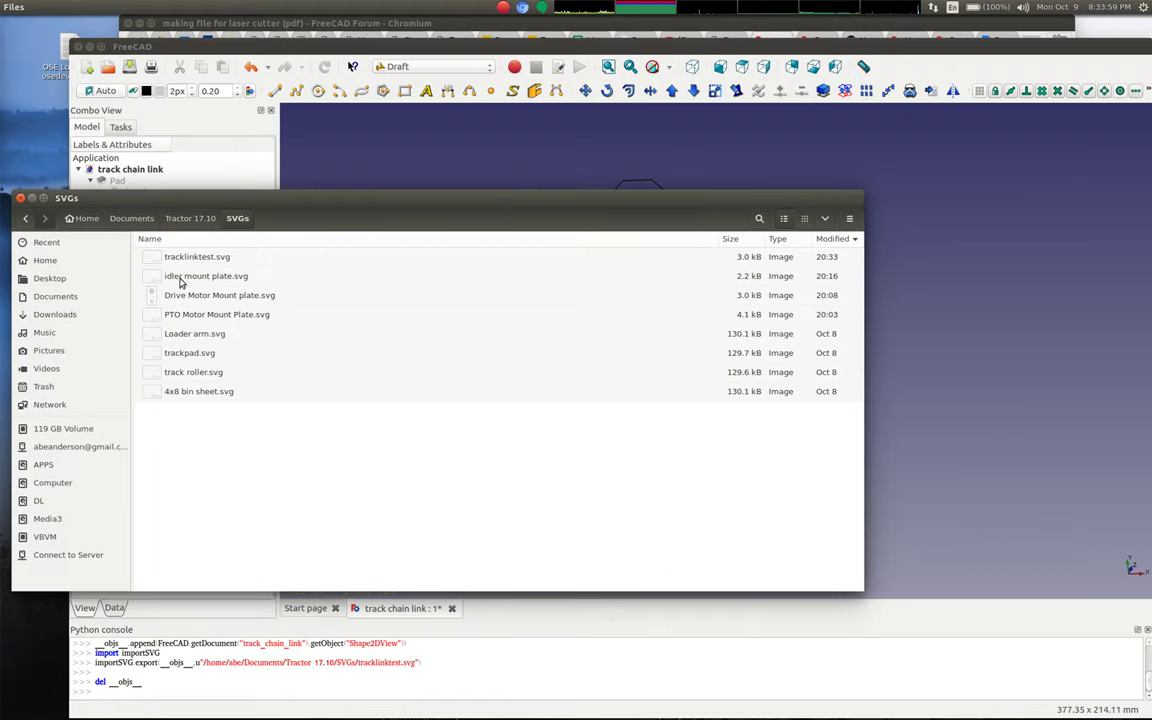
pyautogui.rightClick(241, 263)
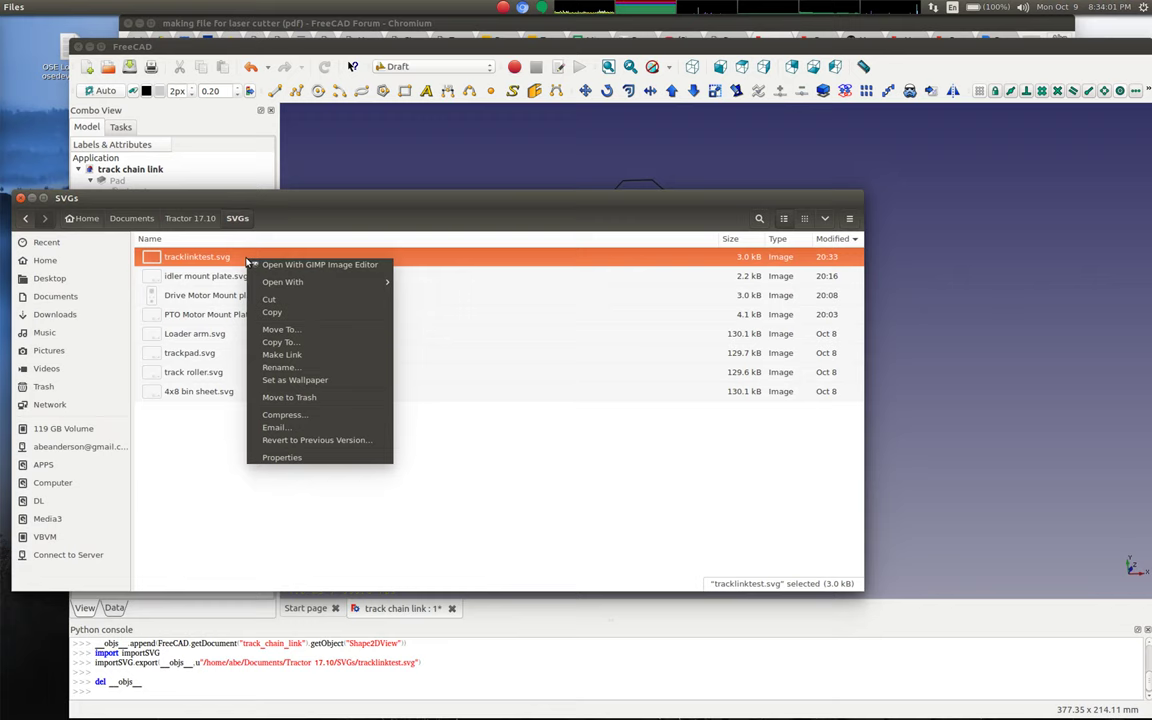
pyautogui.moveTo(290, 282)
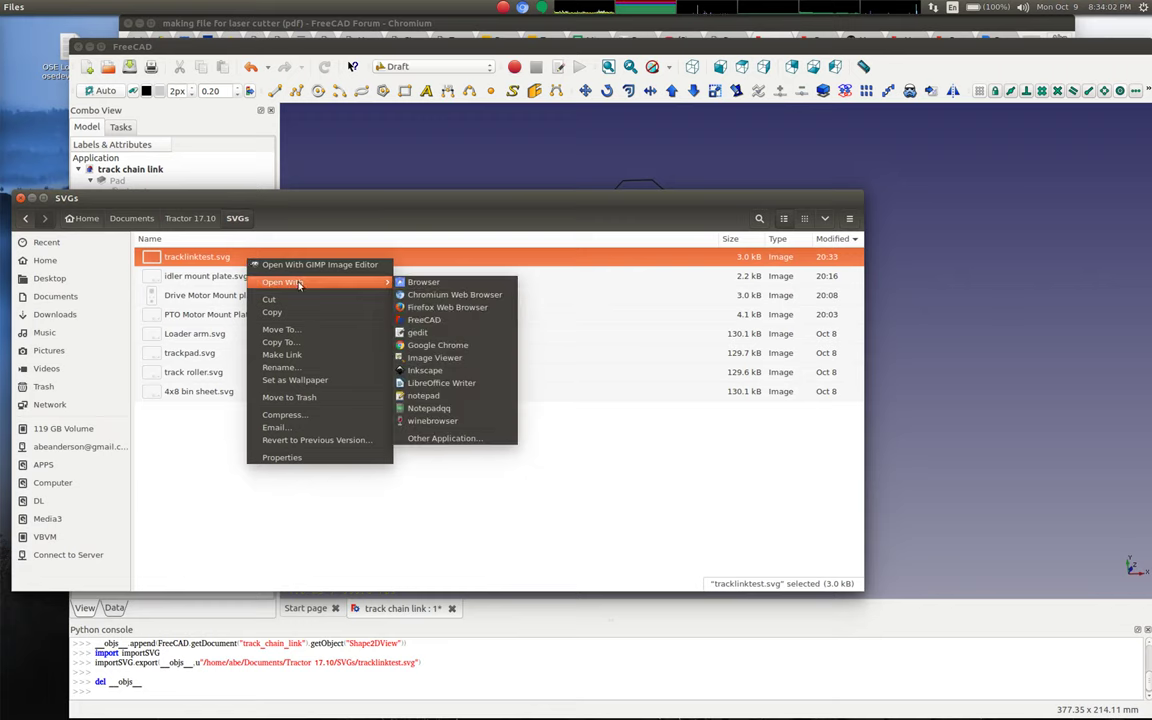
pyautogui.click(425, 370)
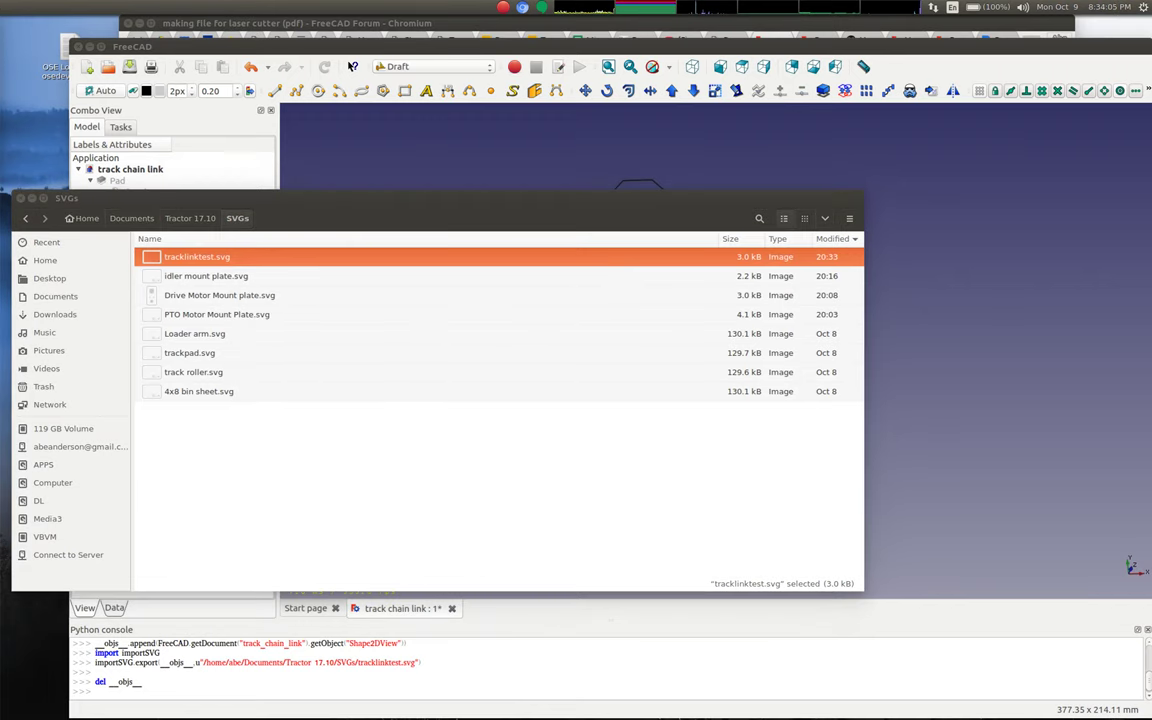
# Maximize Inkscape and drag the link outline group left off the page rectangle.
pyautogui.doubleClick(731, 176)
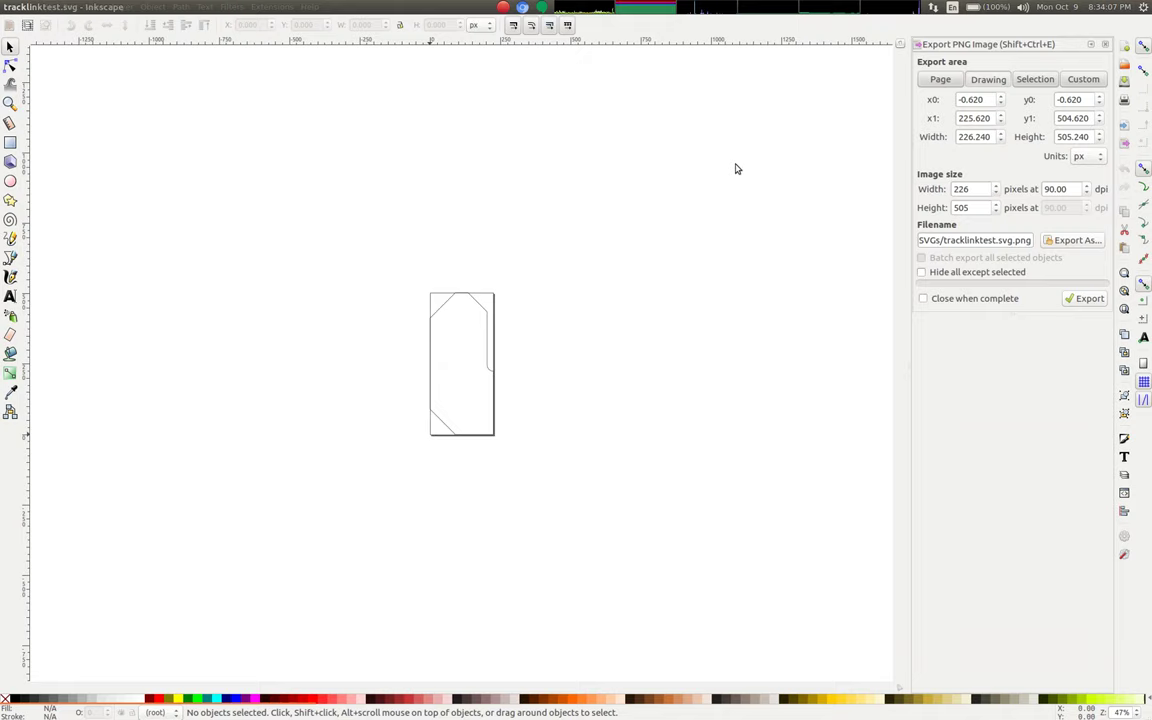
pyautogui.keyDown('ctrl'); pyautogui.scroll(7, 449, 405); pyautogui.keyUp('ctrl')
pyautogui.keyDown('ctrl'); pyautogui.scroll(-5, 455, 402); pyautogui.keyUp('ctrl')
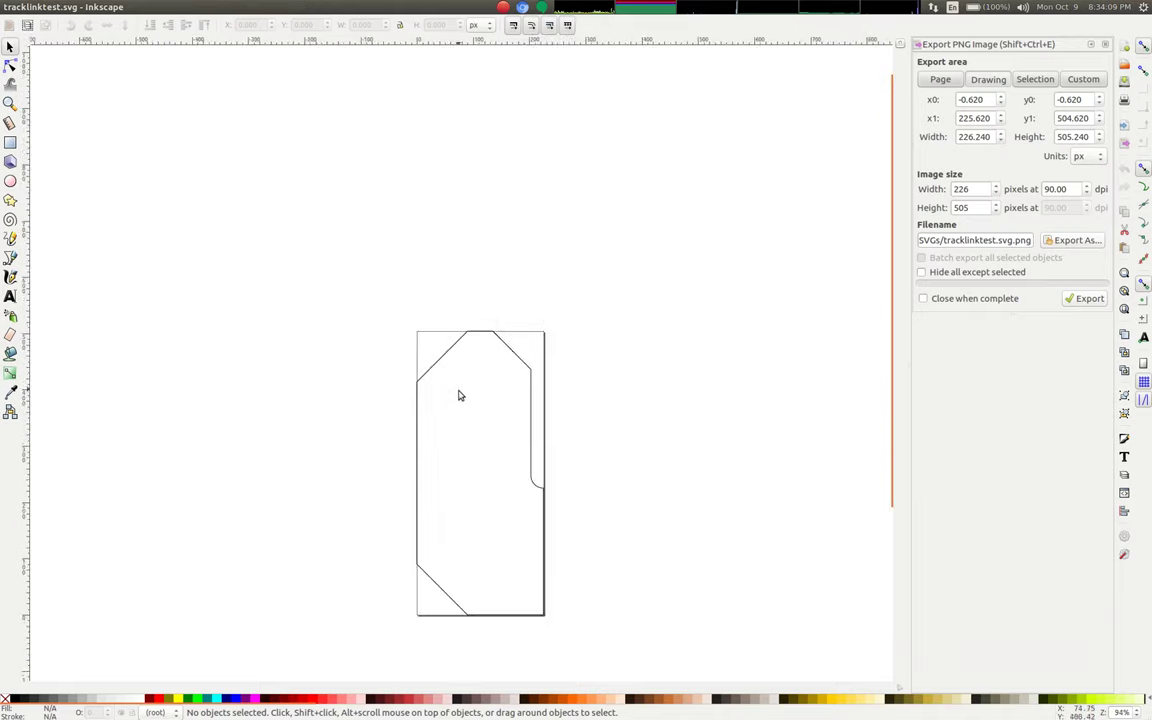
pyautogui.keyDown('ctrl'); pyautogui.scroll(1, 461, 413); pyautogui.keyUp('ctrl')
pyautogui.moveTo(463, 411); pyautogui.dragTo(452, 249, button='middle')
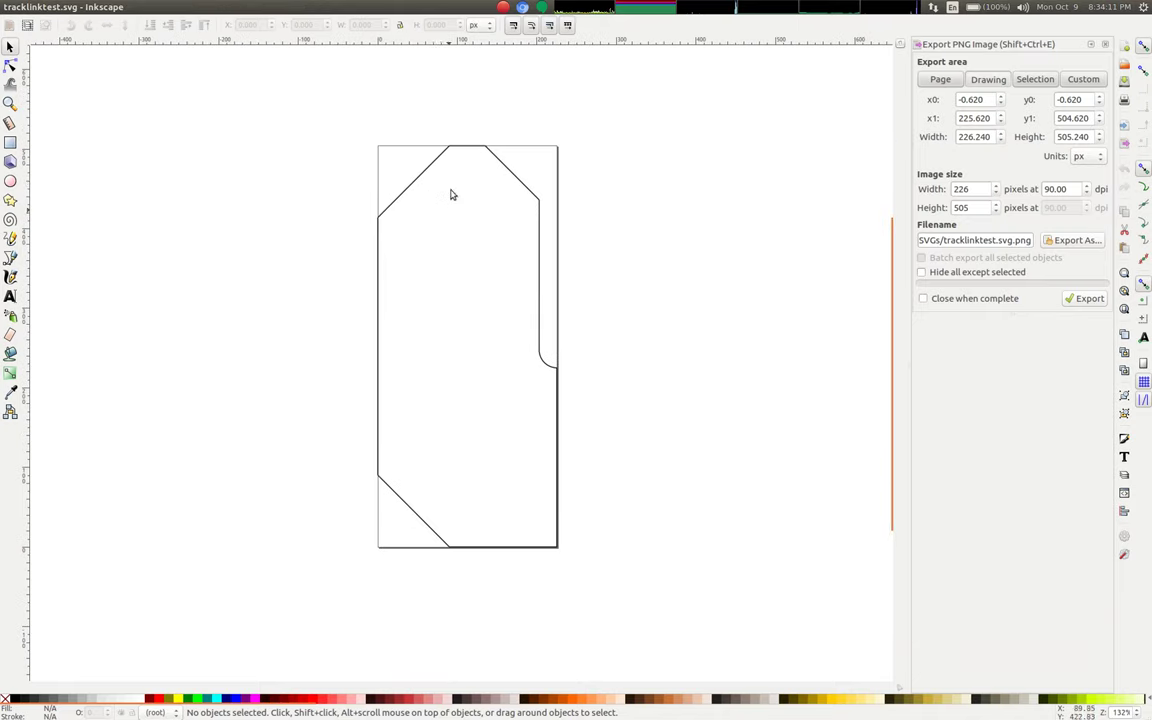
pyautogui.moveTo(411, 185)
pyautogui.mouseDown()
pyautogui.moveTo(203, 197)
pyautogui.moveTo(193, 176)
pyautogui.mouseUp()
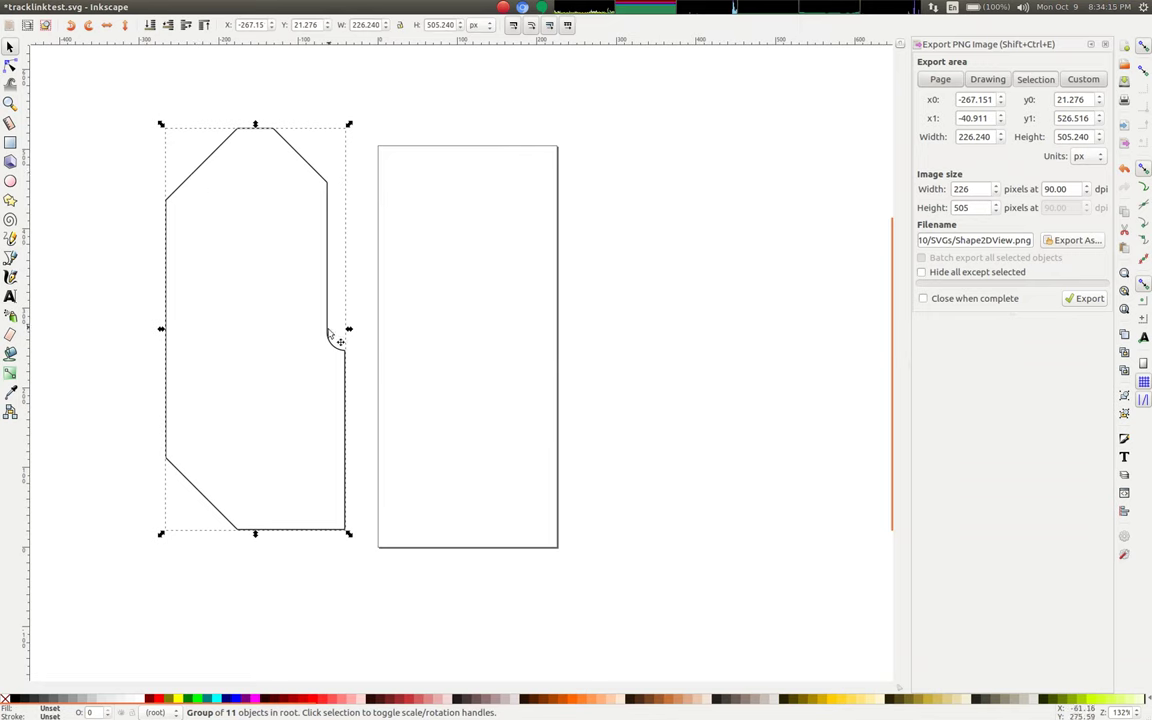
pyautogui.keyDown('ctrl'); pyautogui.scroll(11, 352, 365); pyautogui.keyUp('ctrl')
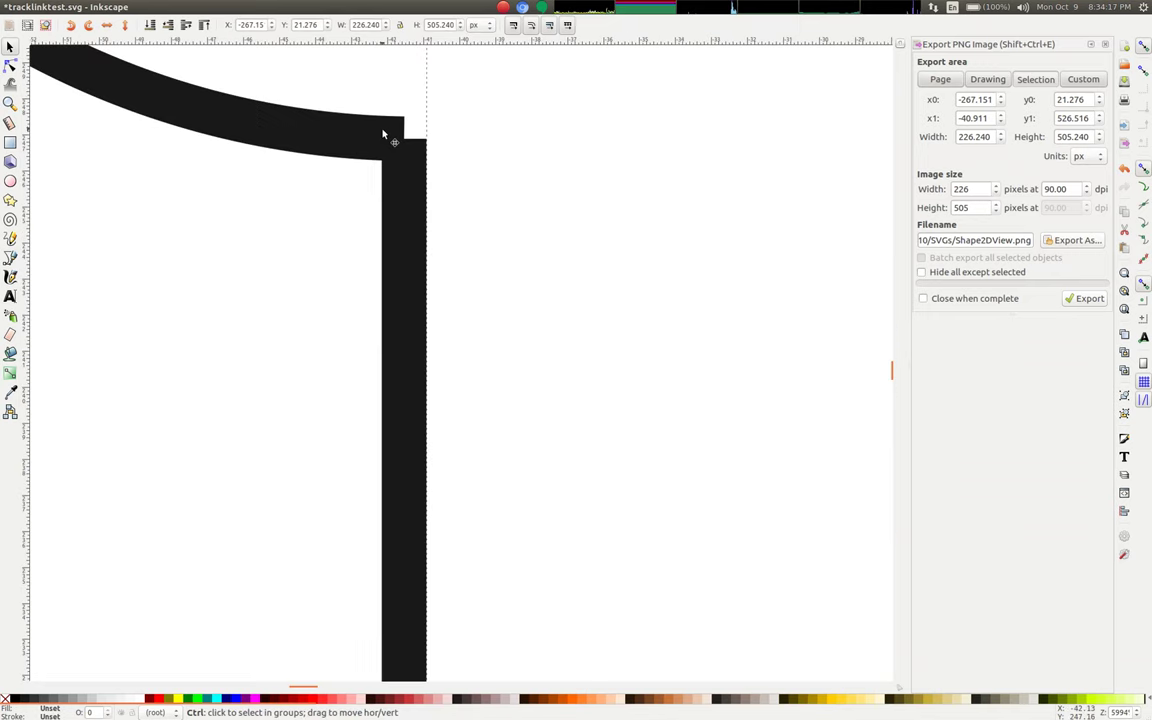
pyautogui.click(501, 147)
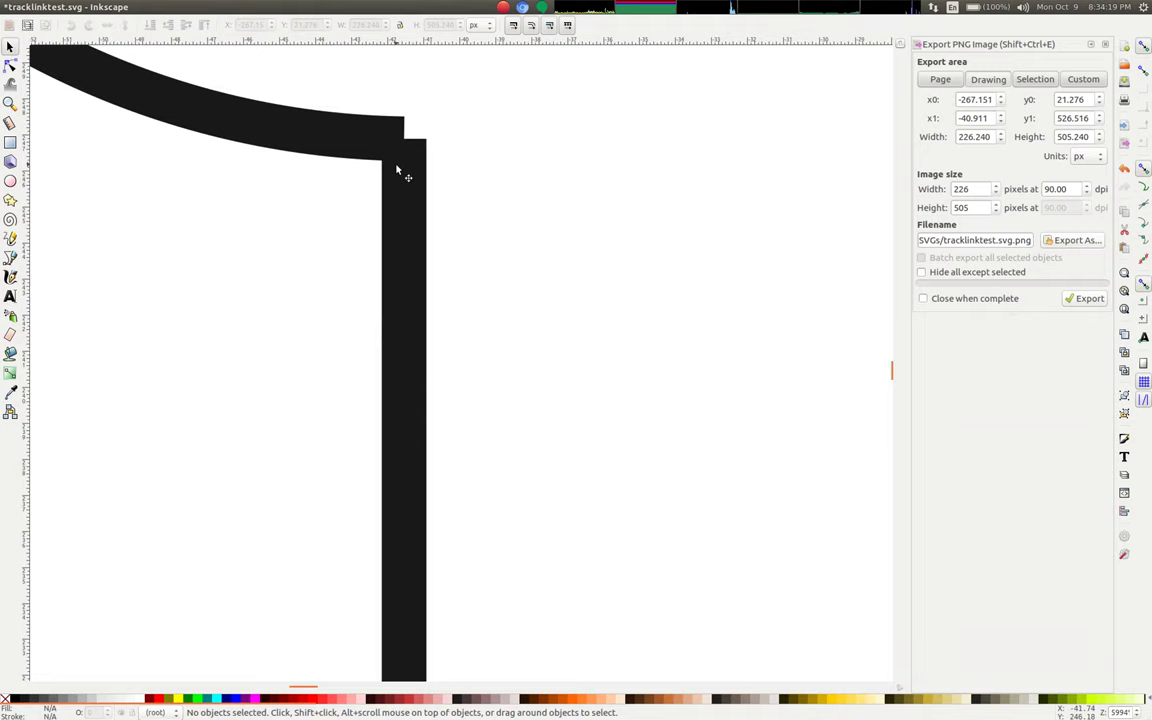
# Nudge the outline group up-left to x -293.578, y -1.375 and restore the window size.
pyautogui.click(405, 173)
pyautogui.keyDown('ctrl'); pyautogui.scroll(-10, 327, 260); pyautogui.keyUp('ctrl')
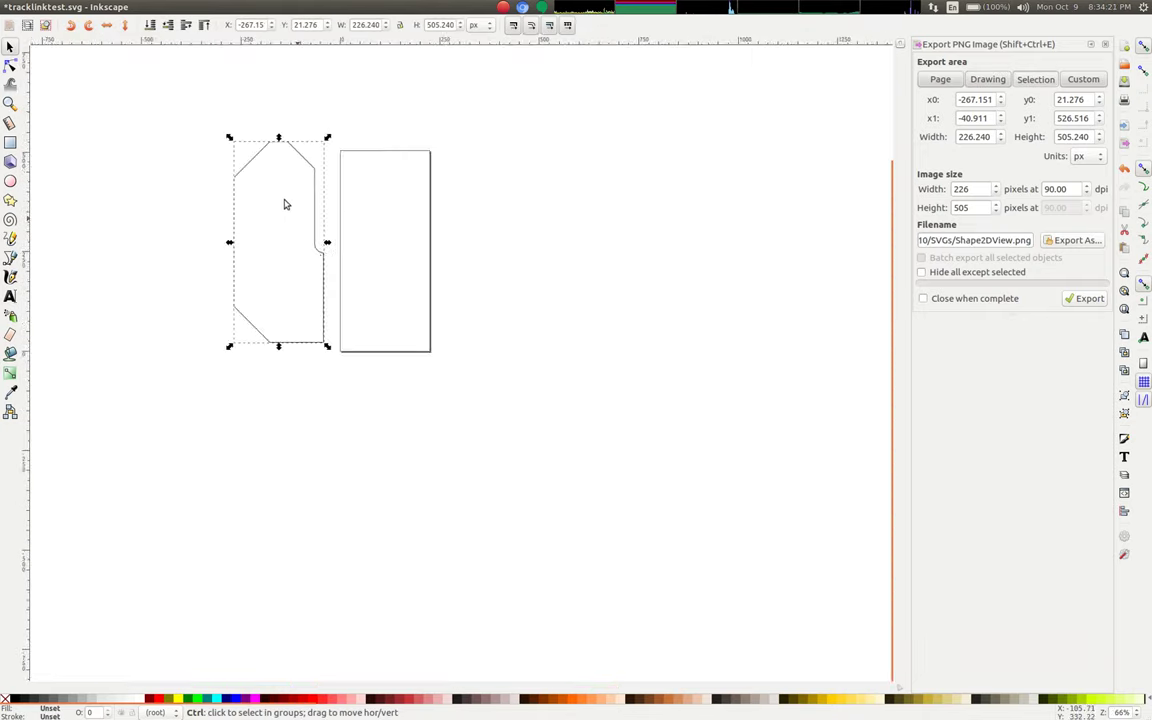
pyautogui.keyDown('ctrl'); pyautogui.scroll(8, 278, 205); pyautogui.keyUp('ctrl')
pyautogui.keyDown('ctrl'); pyautogui.scroll(-10, 270, 206); pyautogui.keyUp('ctrl')
pyautogui.keyDown('ctrl'); pyautogui.scroll(1, 147, 193); pyautogui.keyUp('ctrl')
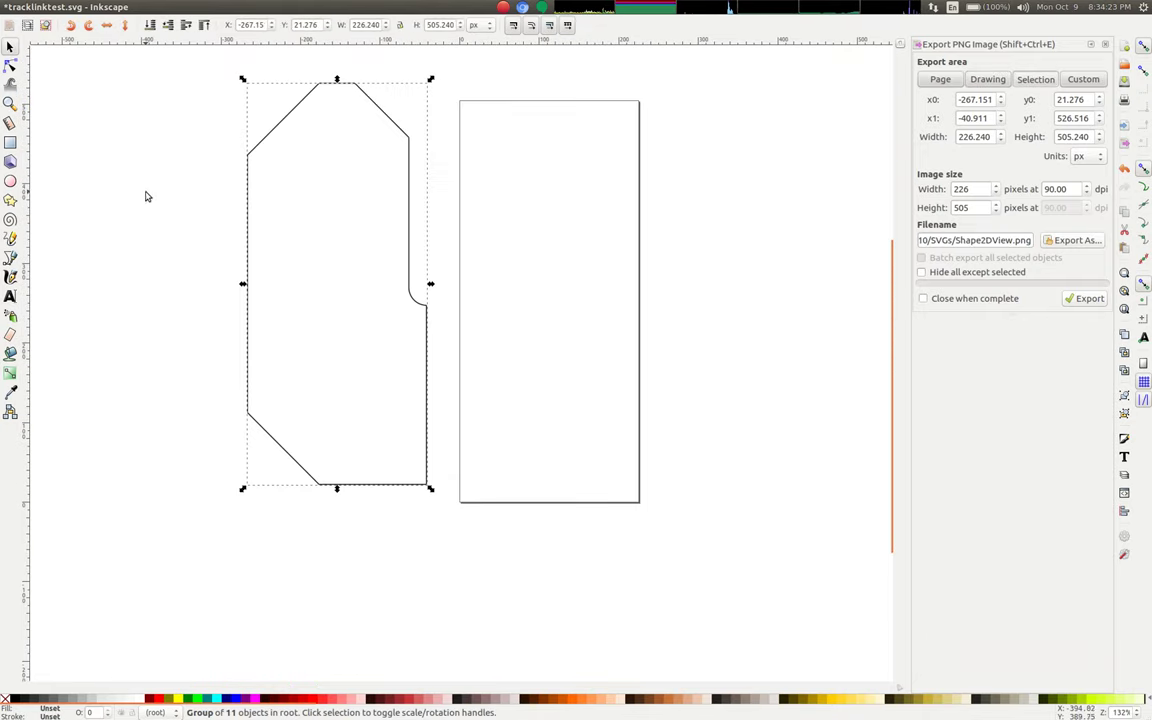
pyautogui.click(127, 197)
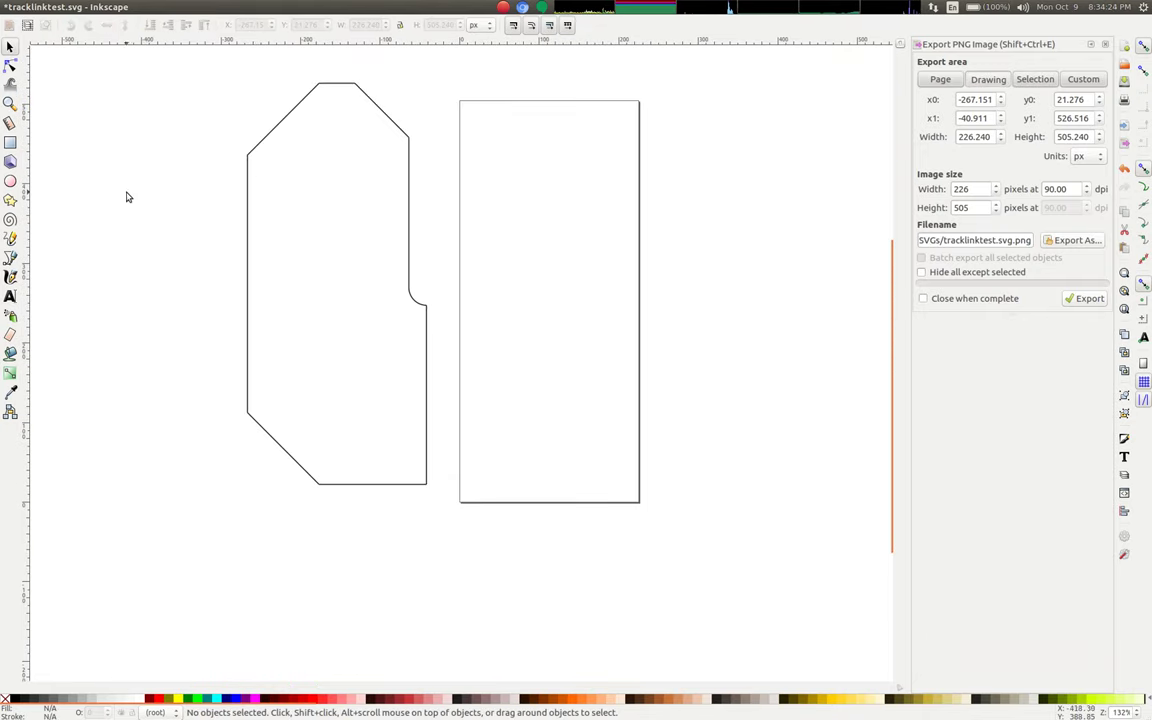
pyautogui.click(246, 185)
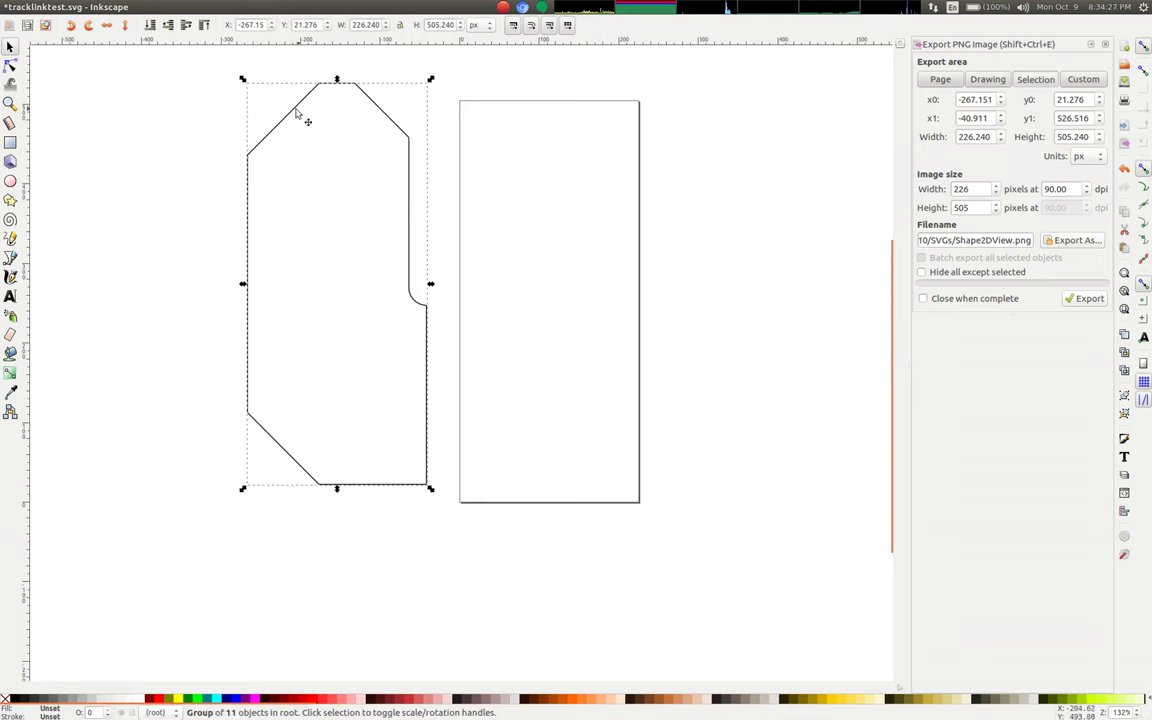
pyautogui.moveTo(285, 116); pyautogui.dragTo(270, 139)
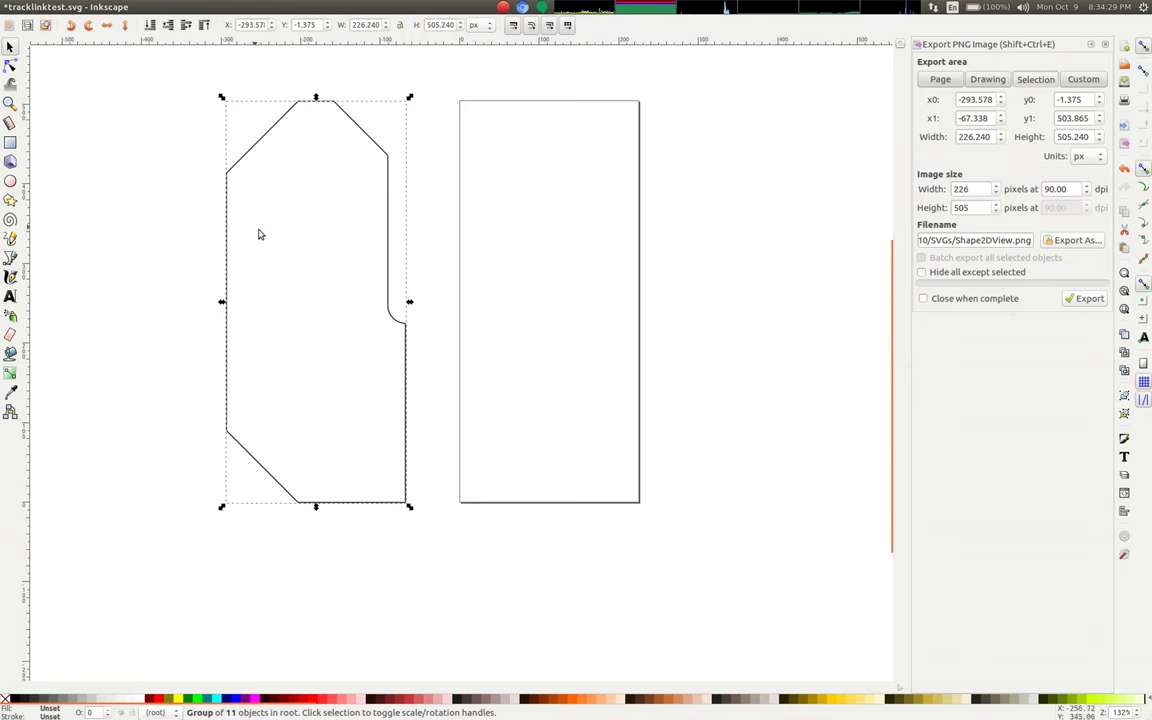
pyautogui.click(163, 268)
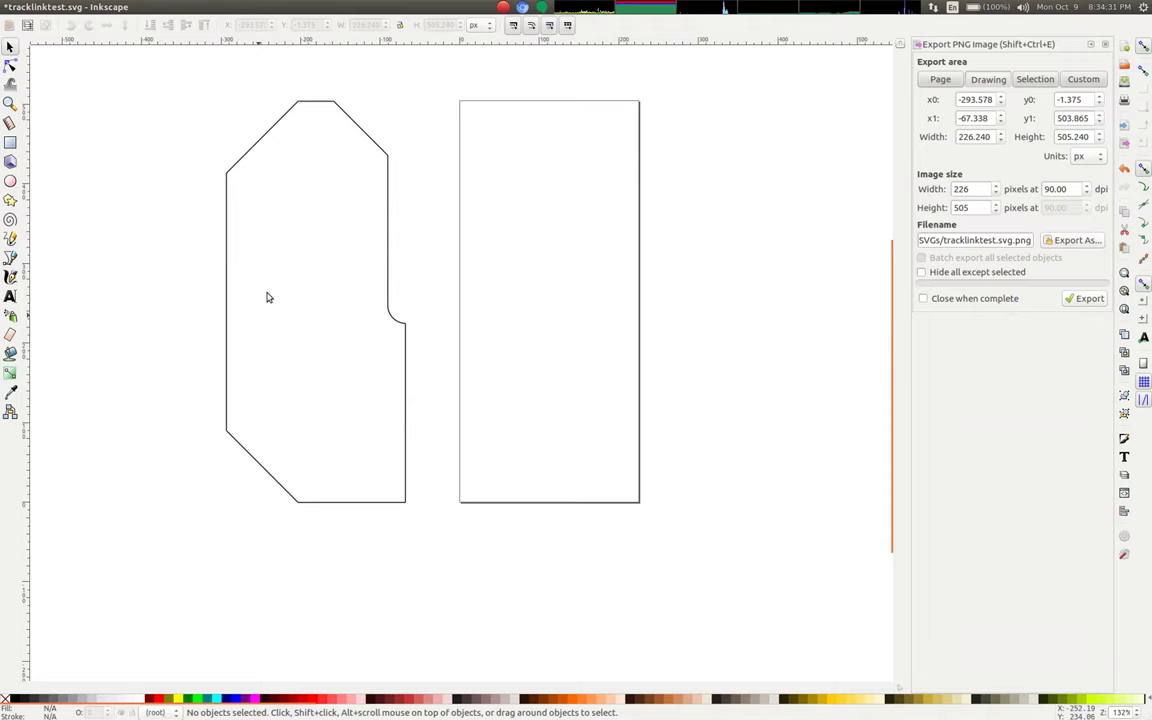
pyautogui.doubleClick(273, 5)
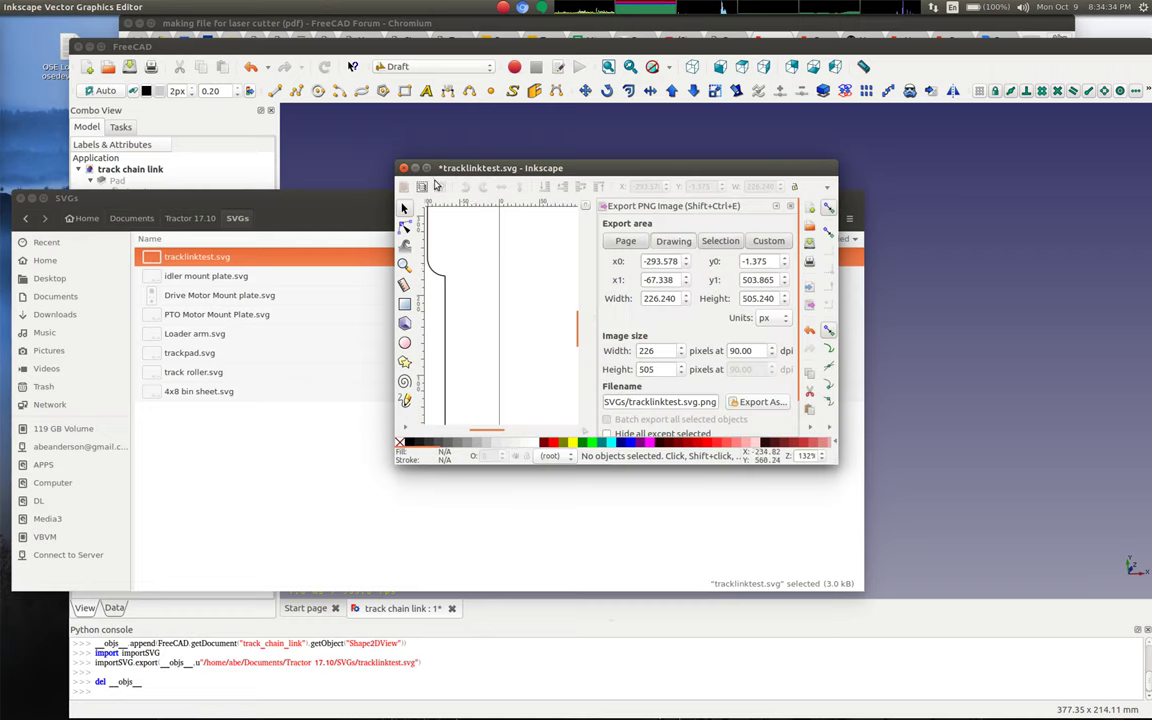
# Close the track link drawing without saving and open idler mount plate.svg in Inkscape.
pyautogui.click(403, 167)
pyautogui.click(514, 366)
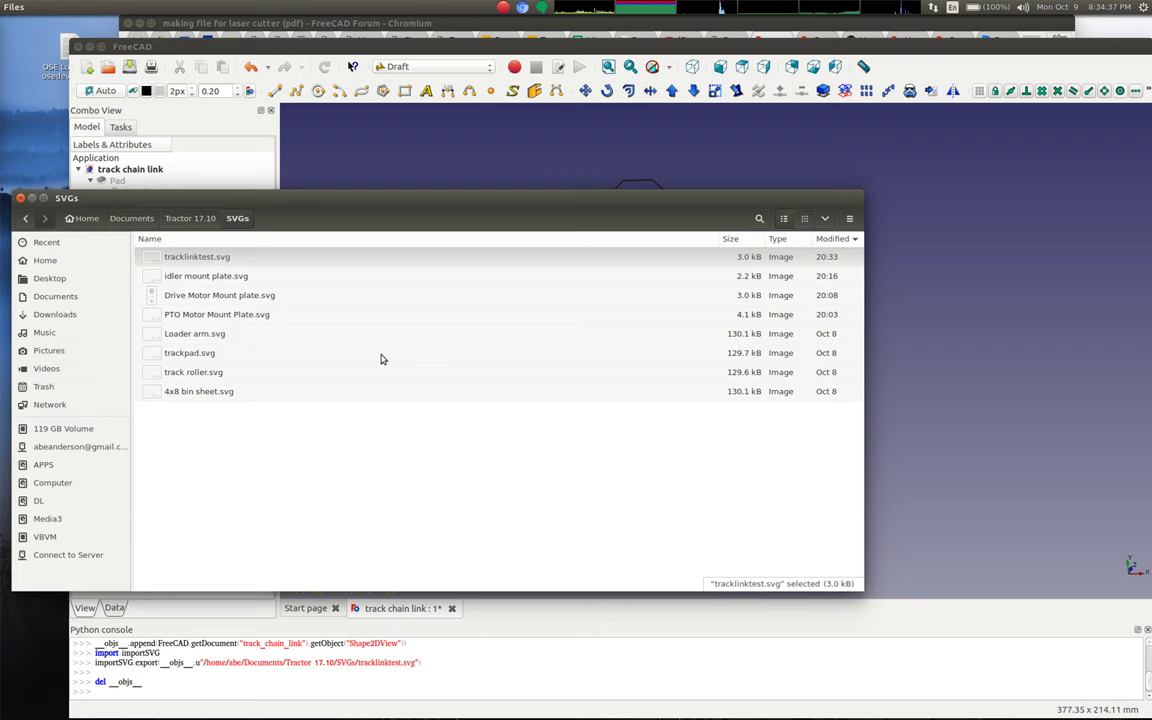
pyautogui.click(183, 279)
pyautogui.rightClick(183, 279)
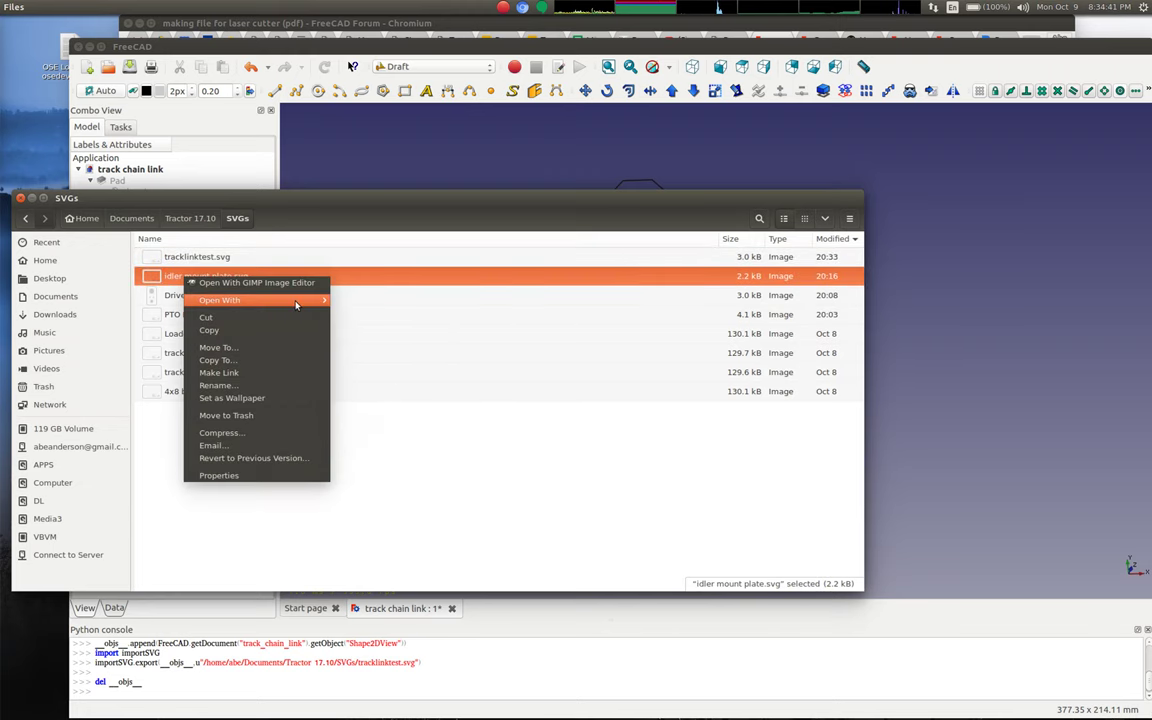
pyautogui.moveTo(298, 300)
pyautogui.click(382, 390)
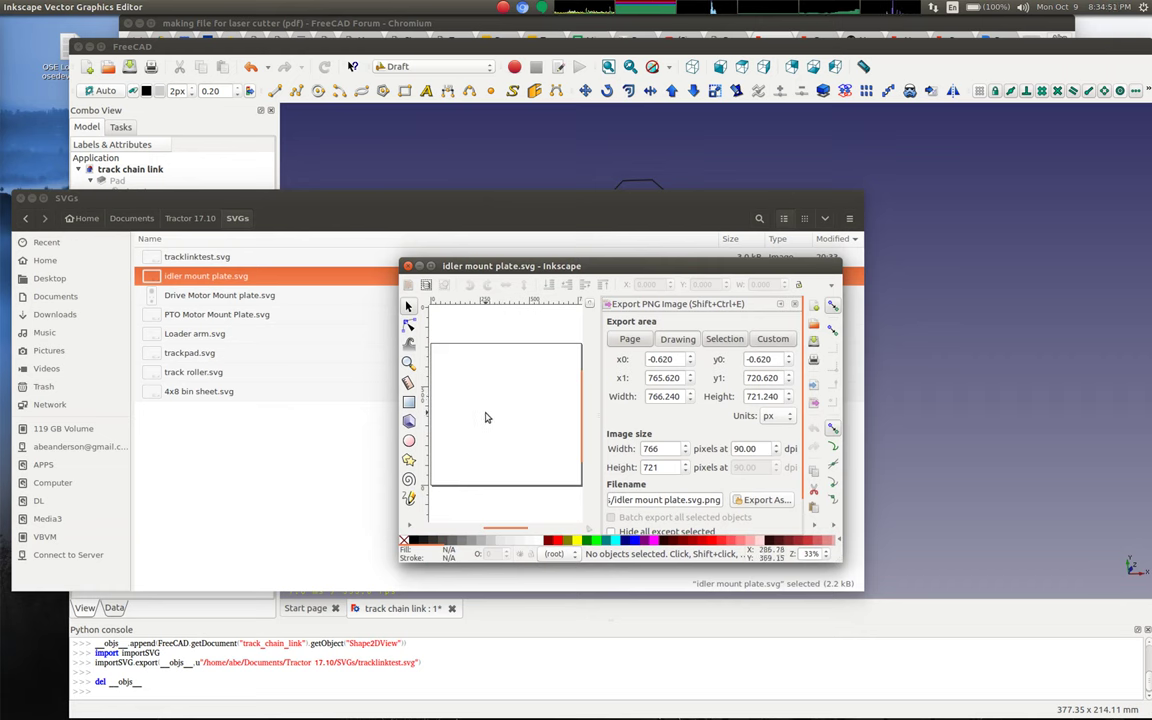
# Move the idler mount plate's 7-object outline group up off the page and zoom in to inspect it.
pyautogui.scroll(2, 486, 417)
pyautogui.keyDown('ctrl'); pyautogui.scroll(-2, 501, 424); pyautogui.keyUp('ctrl')
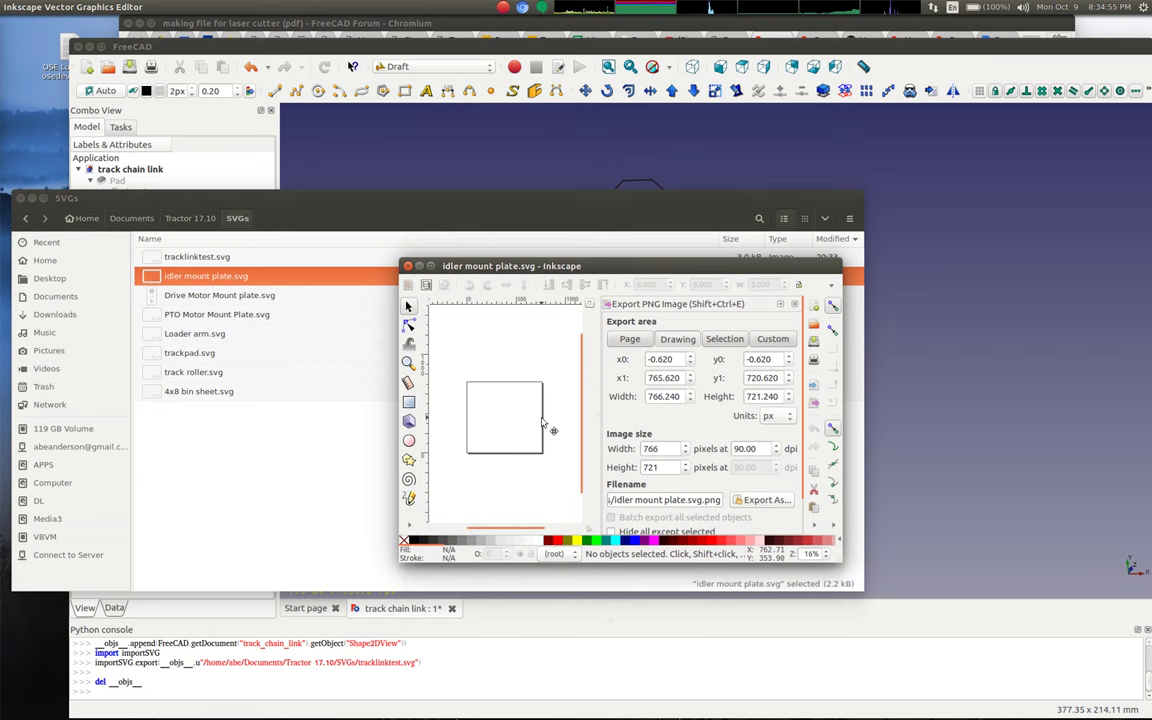
pyautogui.moveTo(541, 425); pyautogui.dragTo(540, 348)
pyautogui.keyDown('ctrl'); pyautogui.scroll(1, 508, 402); pyautogui.keyUp('ctrl')
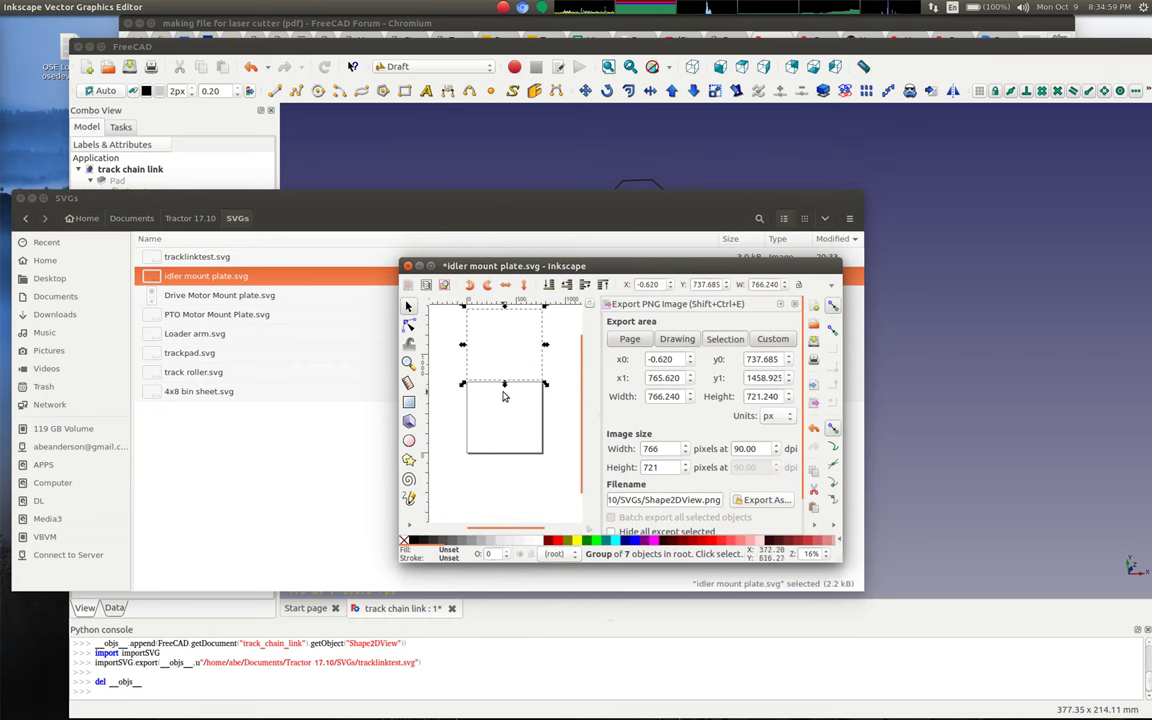
pyautogui.moveTo(488, 424); pyautogui.dragTo(481, 488, button='middle')
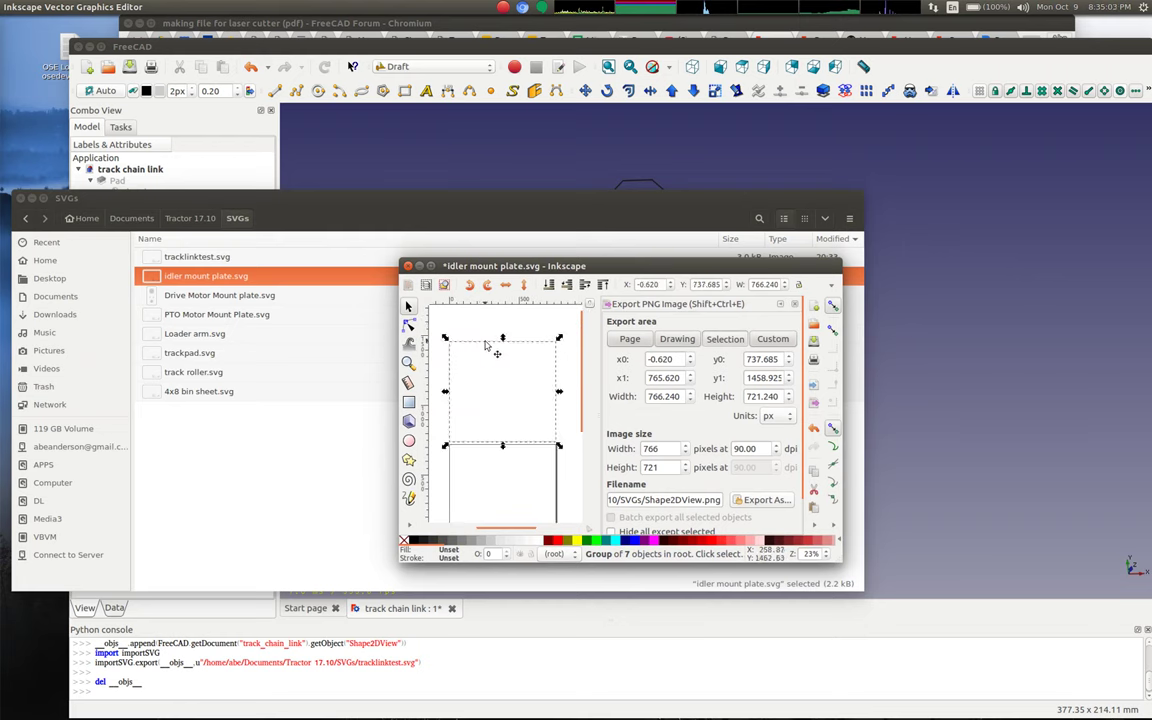
pyautogui.keyDown('ctrl'); pyautogui.scroll(10, 491, 344); pyautogui.keyUp('ctrl')
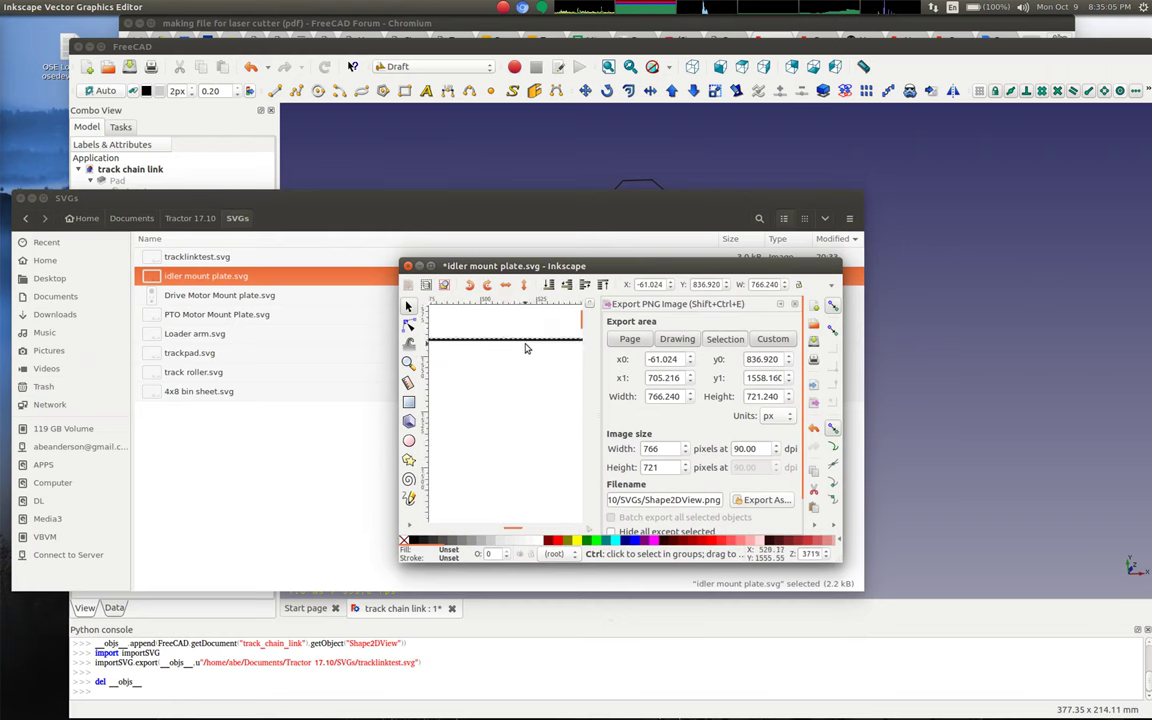
pyautogui.click(509, 345)
pyautogui.keyDown('ctrl'); pyautogui.scroll(-8, 506, 355); pyautogui.keyUp('ctrl')
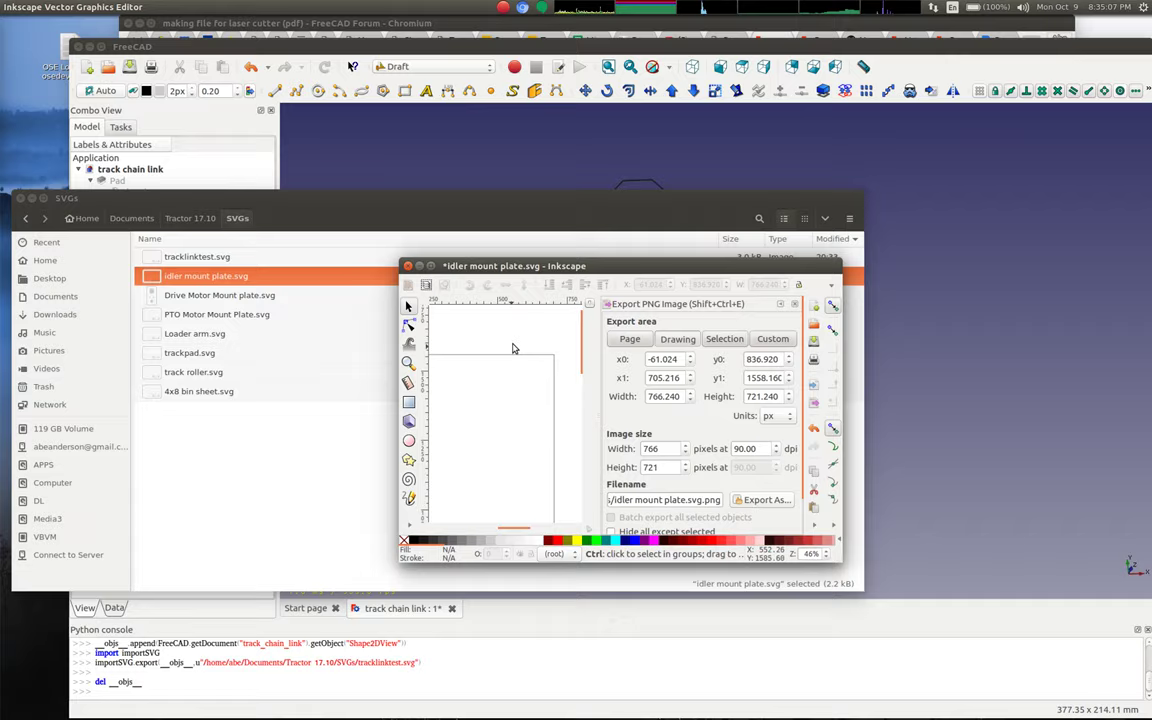
pyautogui.doubleClick(618, 266)
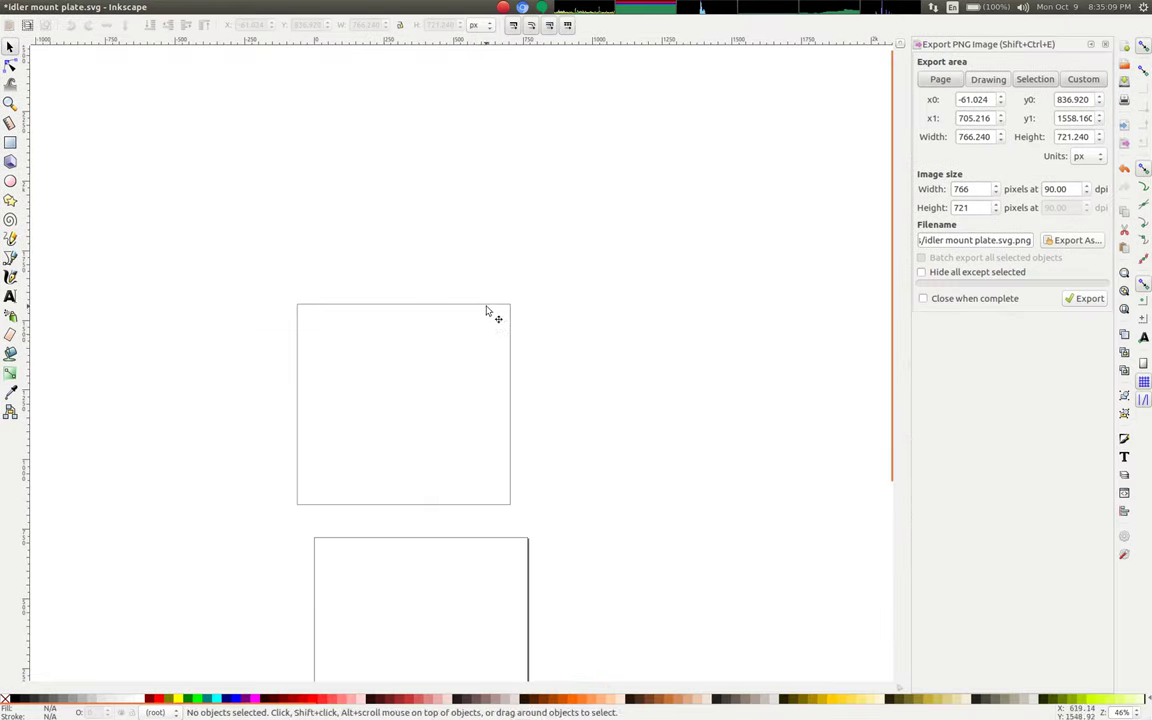
pyautogui.click(443, 351)
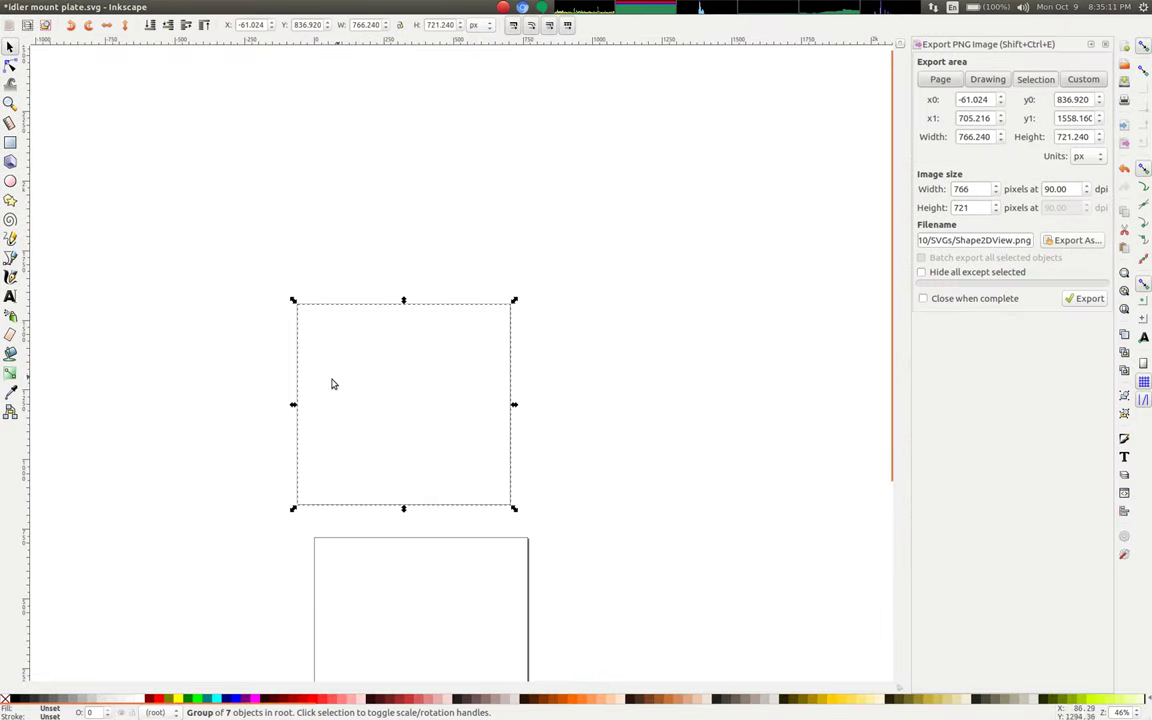
pyautogui.click(366, 441)
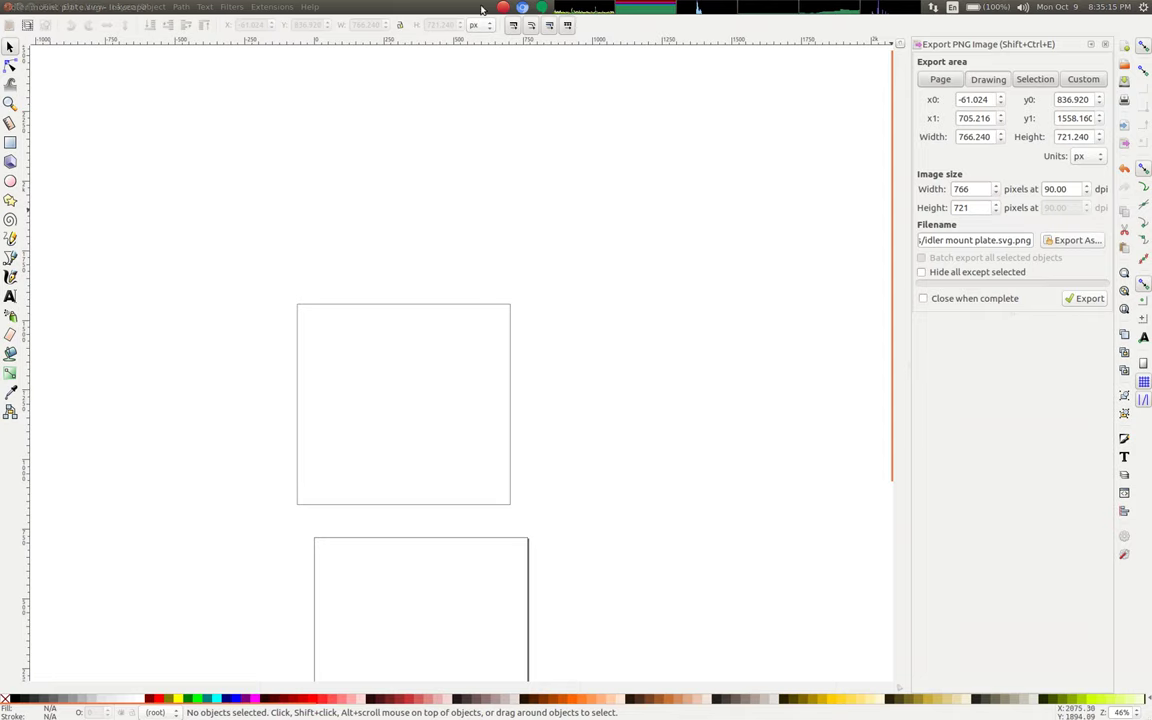
# Close the idler mount plate drawing without saving.
pyautogui.doubleClick(698, 7)
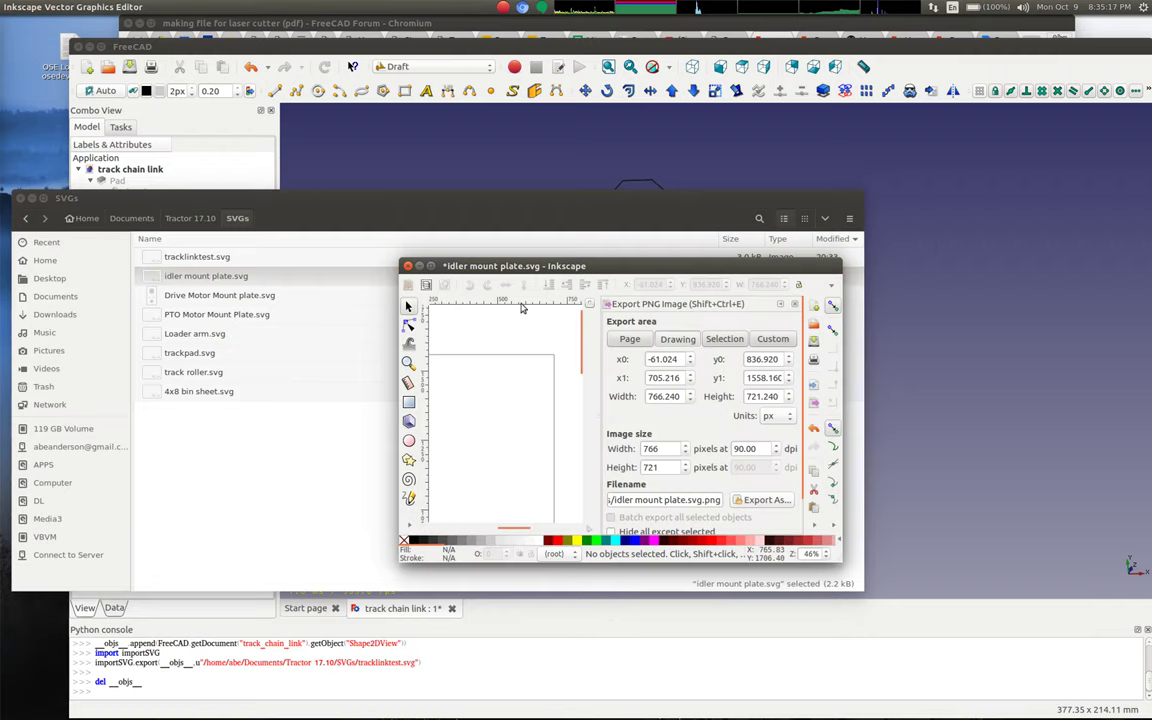
pyautogui.click(407, 266)
pyautogui.click(517, 465)
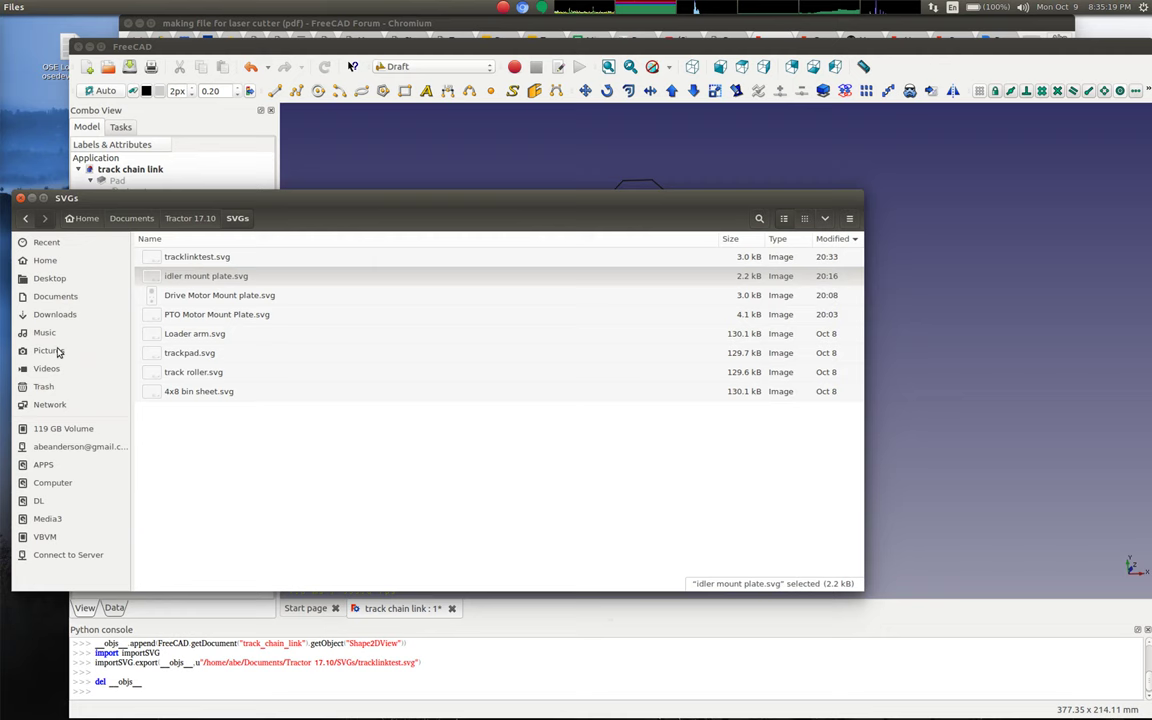
# Open Drive Motor Mount plate.svg with Inkscape from the SVGs folder.
pyautogui.click(203, 296)
pyautogui.rightClick(203, 296)
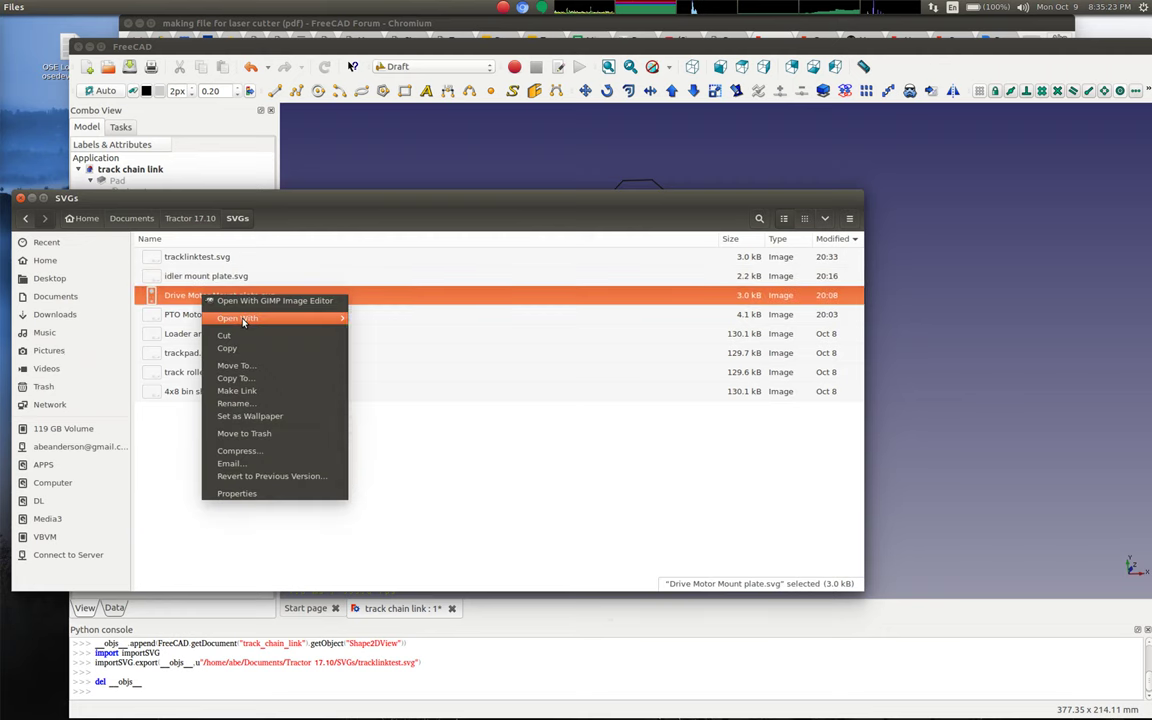
pyautogui.moveTo(240, 318)
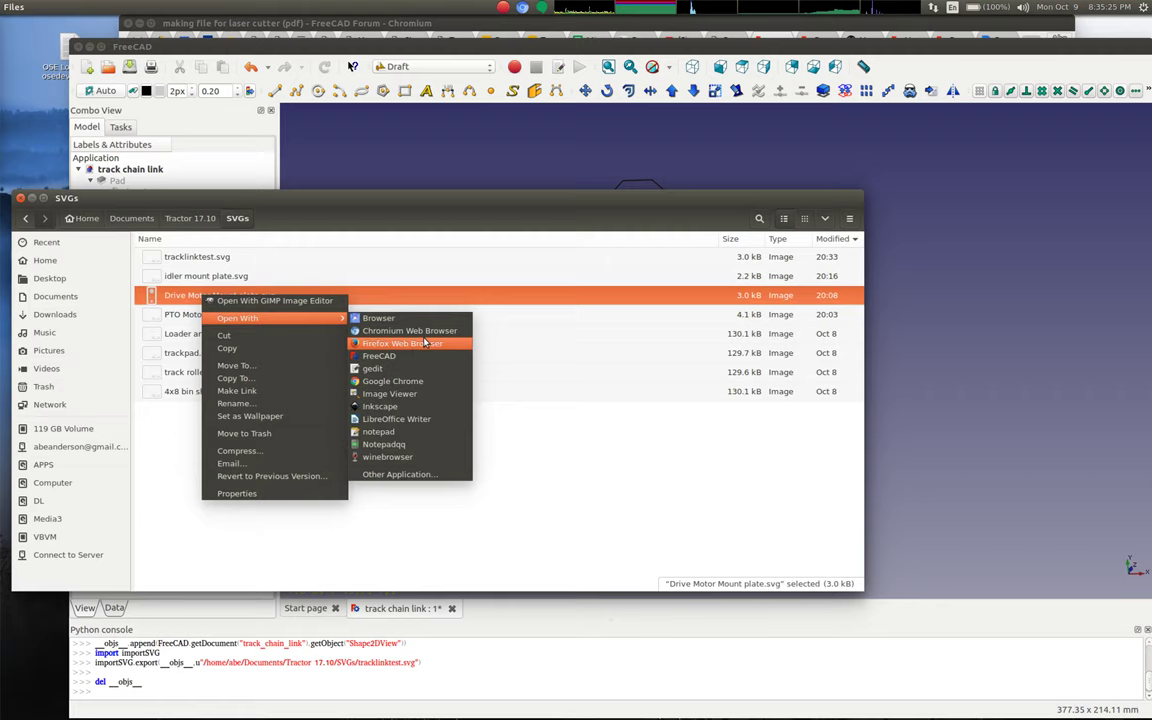
pyautogui.click(415, 409)
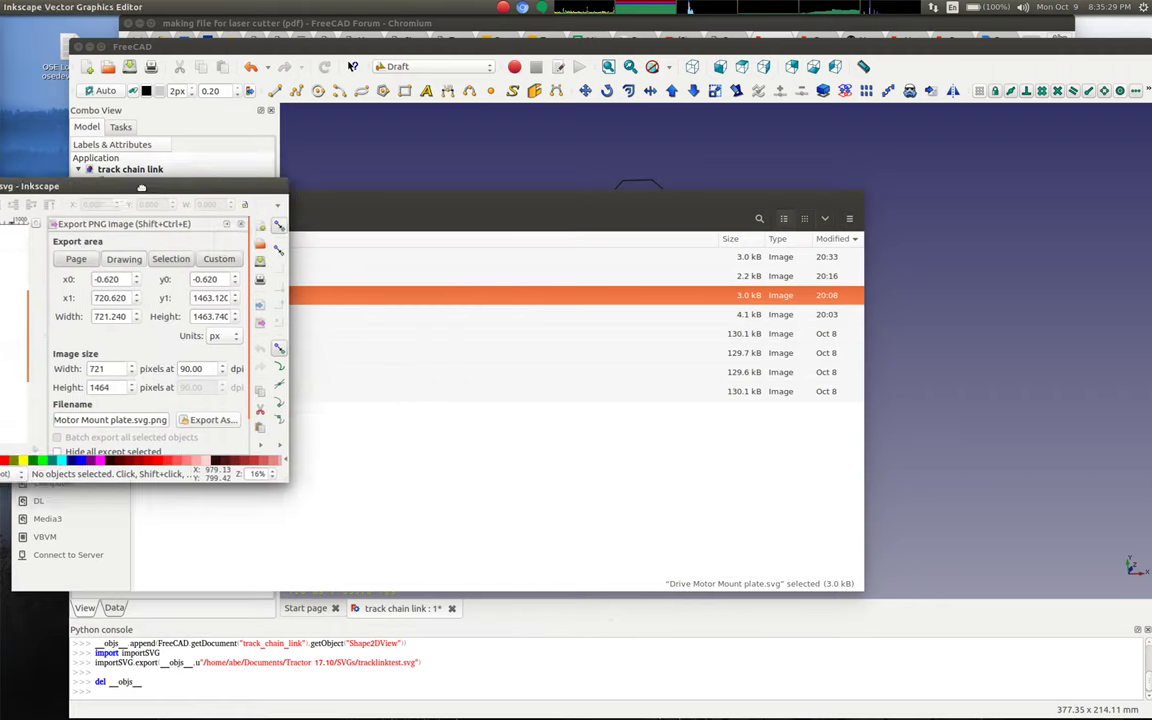
# Drag the Drive Motor Mount plate's 14-object group up-left off the page, then start closing the drawing.
pyautogui.scroll(3, 437, 329)
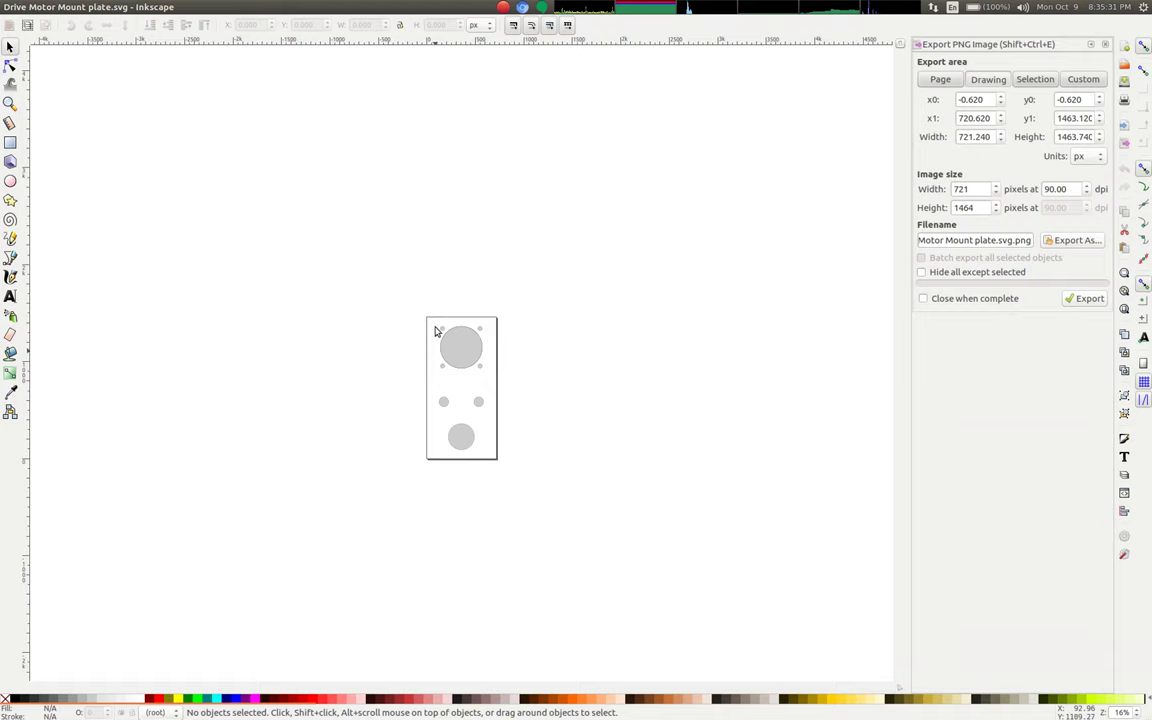
pyautogui.keyDown('ctrl'); pyautogui.scroll(2, 451, 437); pyautogui.keyUp('ctrl')
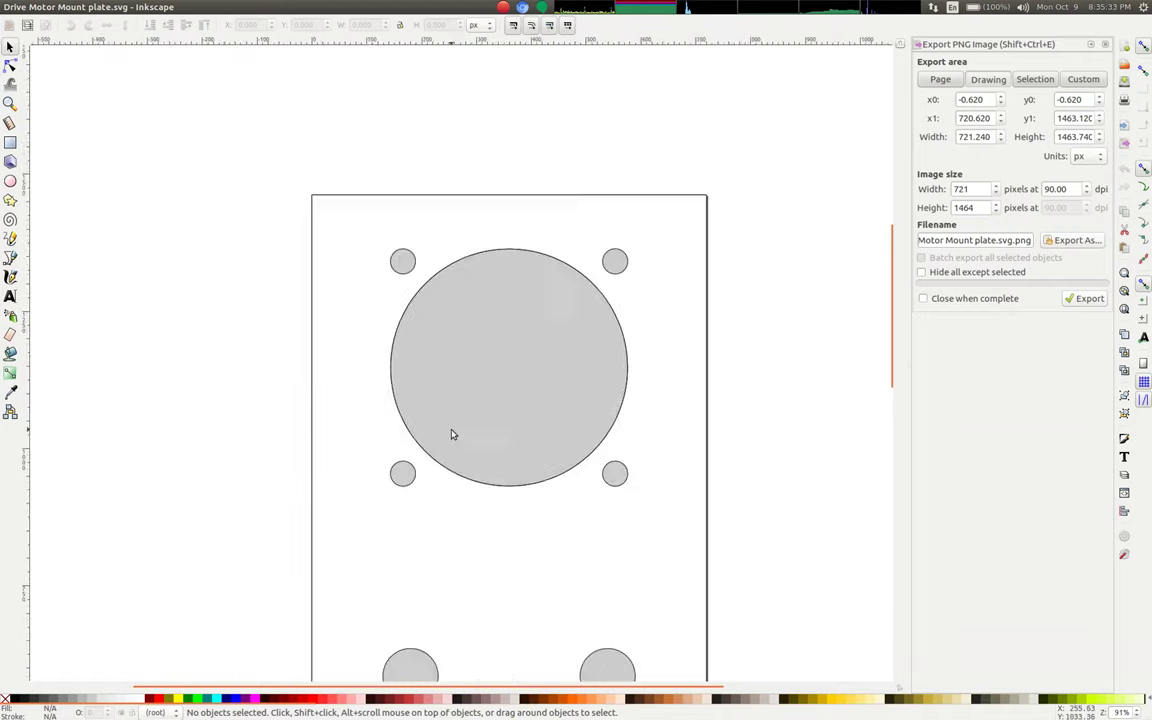
pyautogui.keyDown('ctrl'); pyautogui.scroll(-4, 474, 396); pyautogui.keyUp('ctrl')
pyautogui.keyDown('ctrl'); pyautogui.scroll(3, 465, 402); pyautogui.keyUp('ctrl')
pyautogui.moveTo(471, 352); pyautogui.dragTo(183, 213)
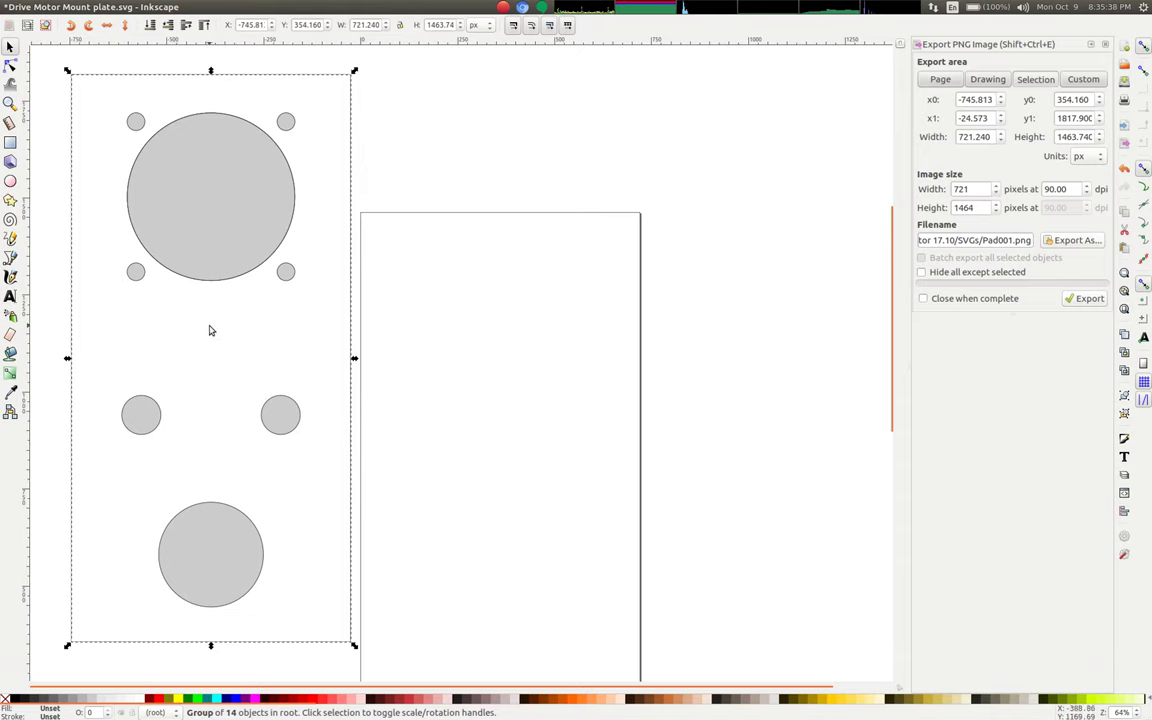
pyautogui.keyDown('ctrl'); pyautogui.scroll(-2, 211, 330); pyautogui.keyUp('ctrl')
pyautogui.keyDown('ctrl'); pyautogui.scroll(1, 211, 323); pyautogui.keyUp('ctrl')
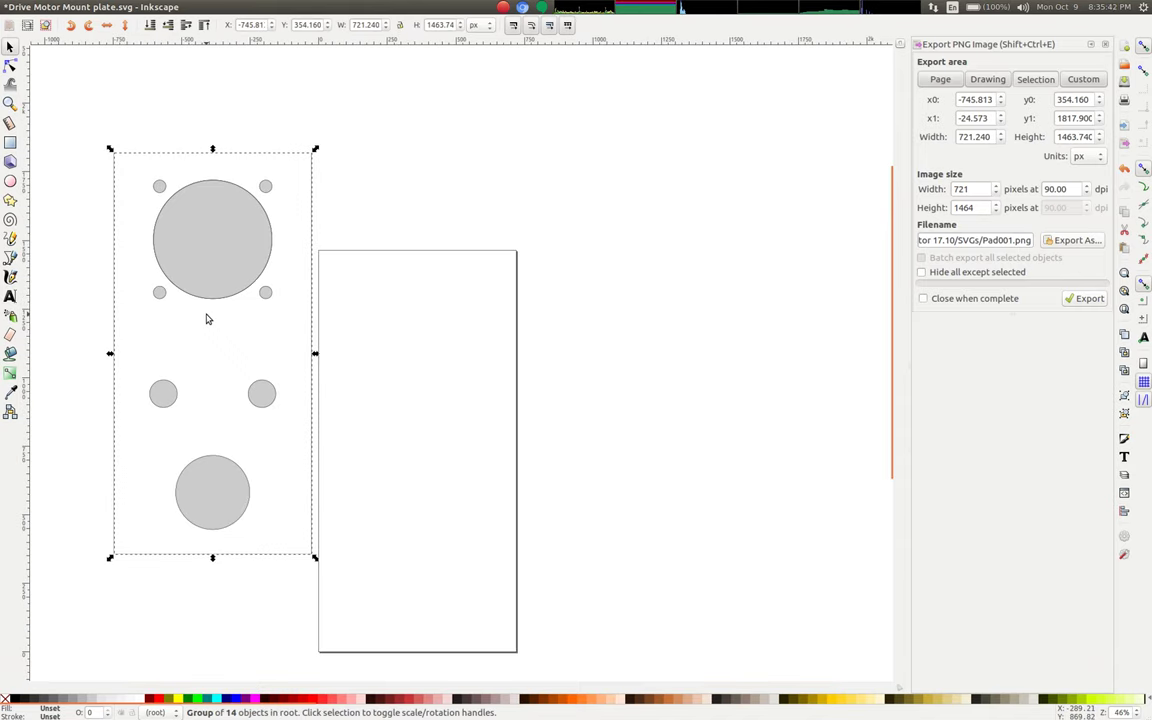
pyautogui.moveTo(182, 276); pyautogui.dragTo(163, 272)
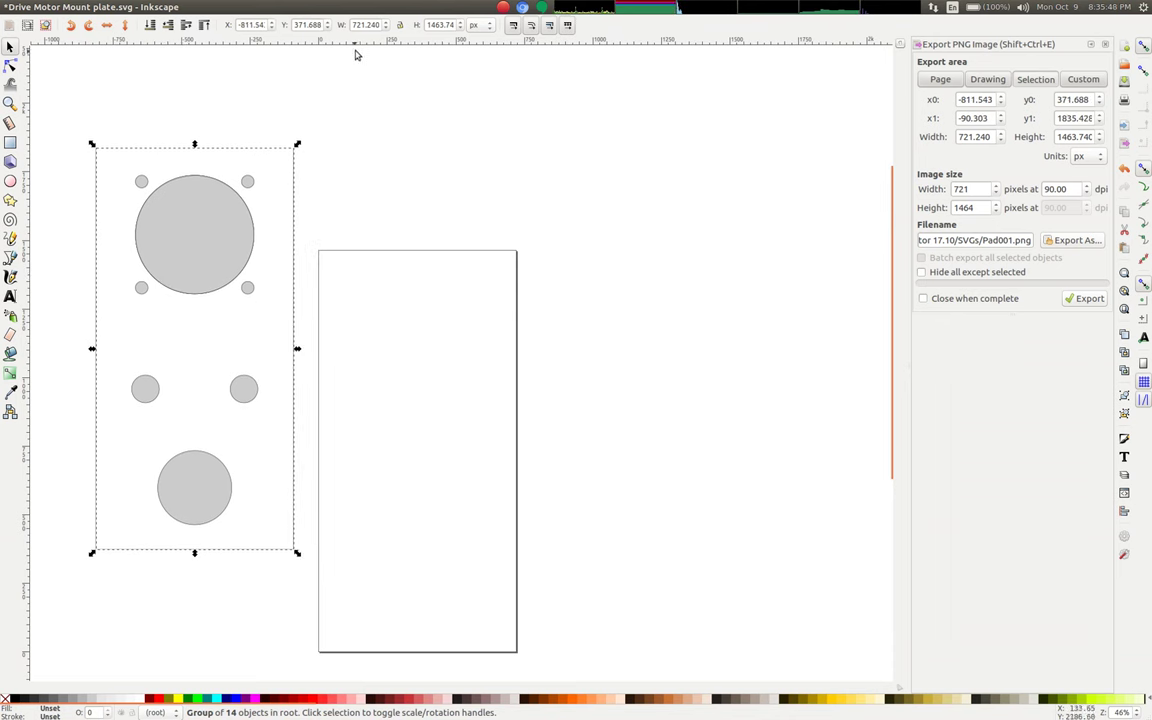
pyautogui.doubleClick(329, 16)
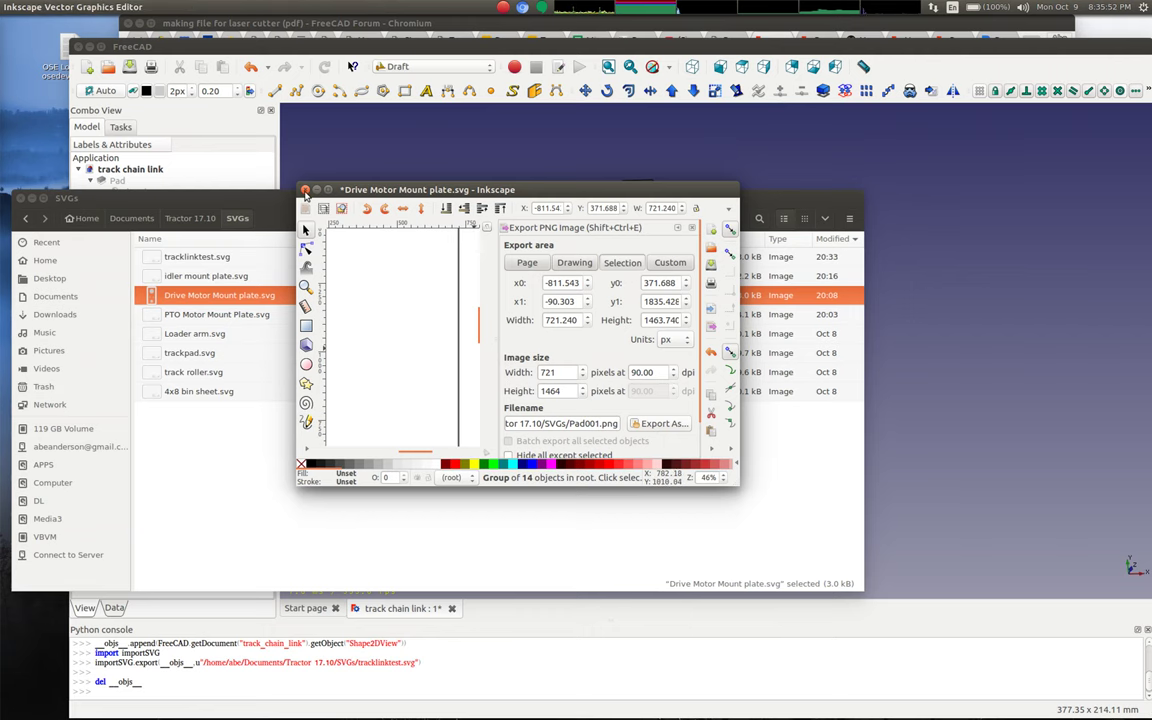
pyautogui.click(305, 190)
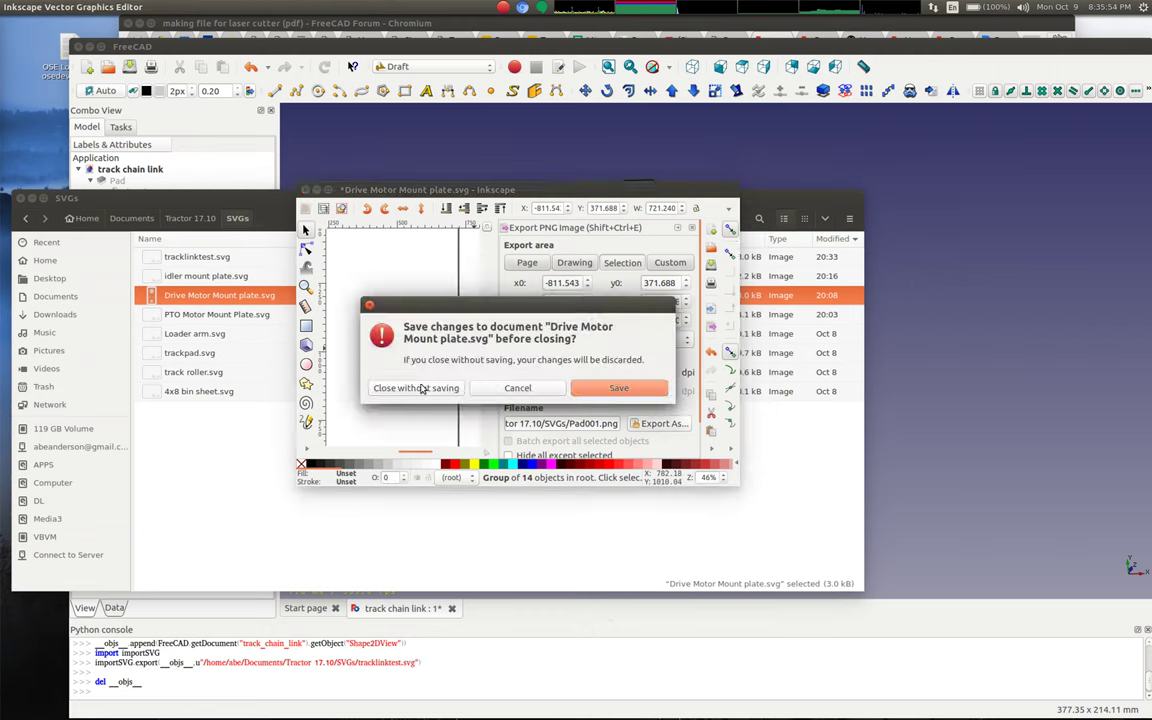
# Discard the Drive Motor Mount plate changes and open PTO Motor Mount Plate.svg in Inkscape.
pyautogui.click(418, 388)
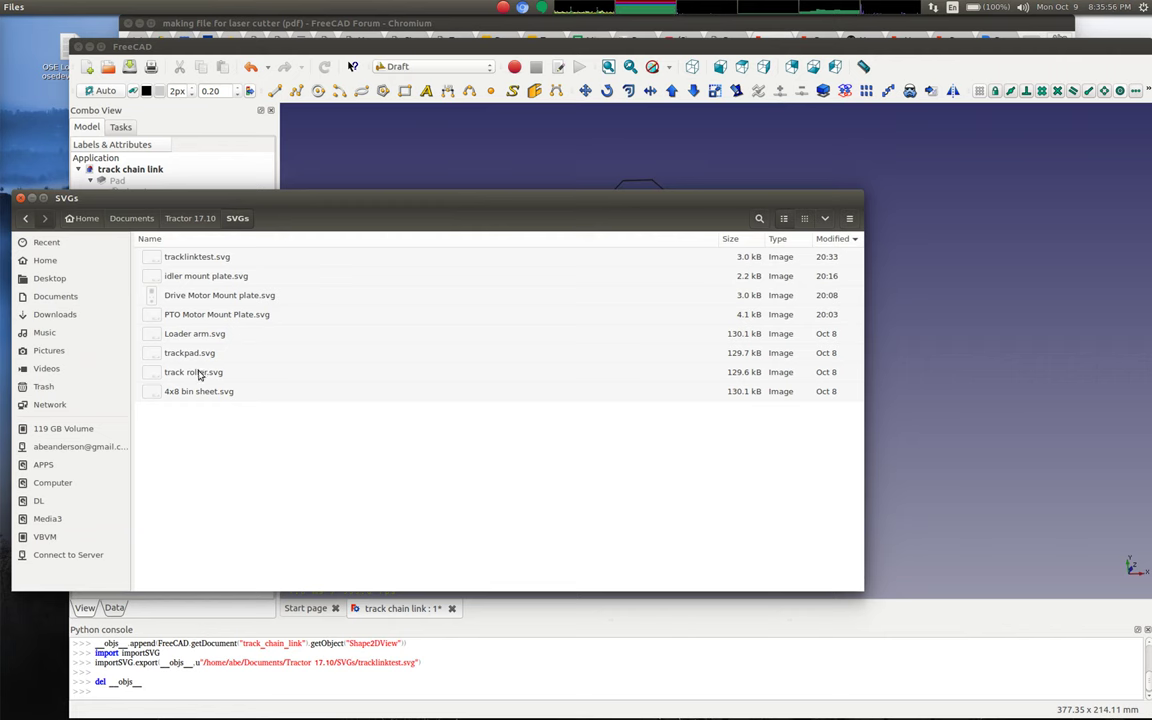
pyautogui.click(208, 313)
pyautogui.rightClick(208, 314)
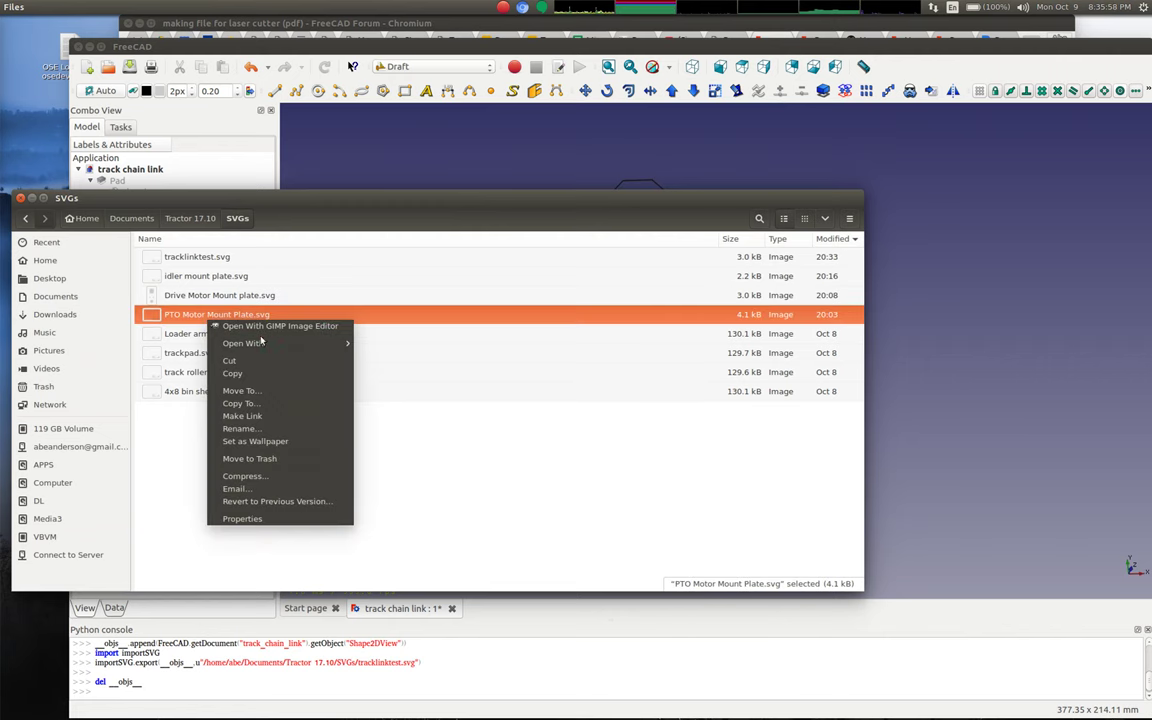
pyautogui.moveTo(262, 344)
pyautogui.click(404, 430)
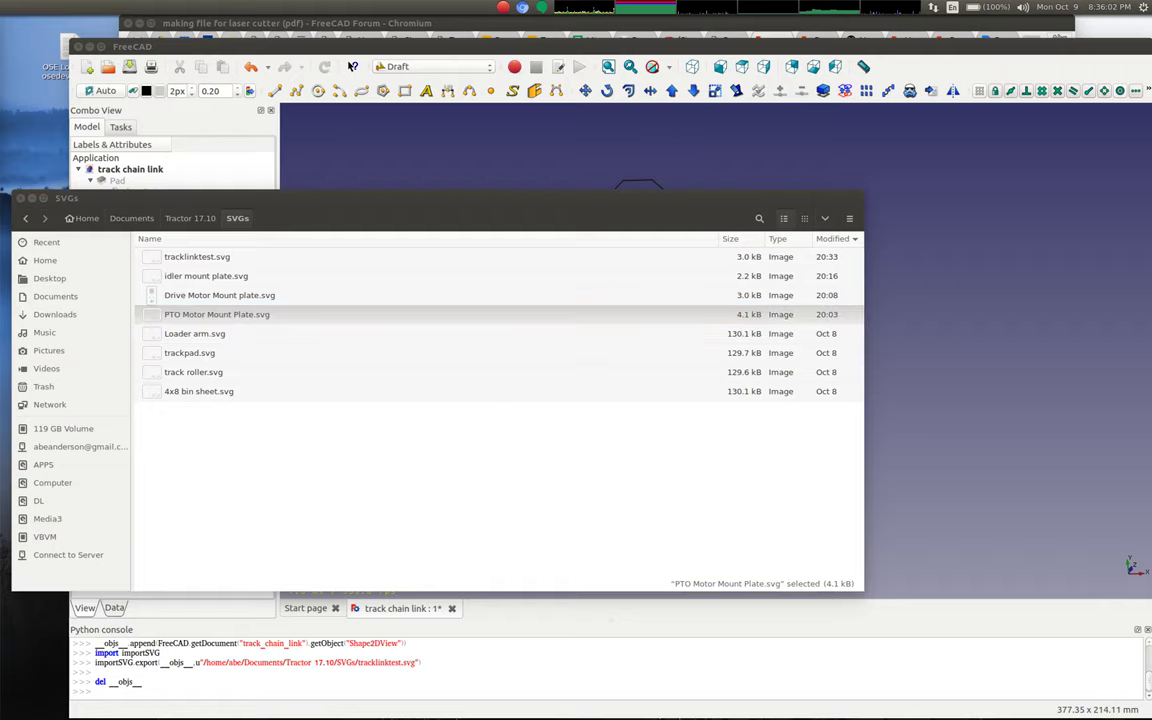
# Maximize Inkscape, move the PTO plate group up-left off the page and zoom to inspect it.
pyautogui.doubleClick(504, 228)
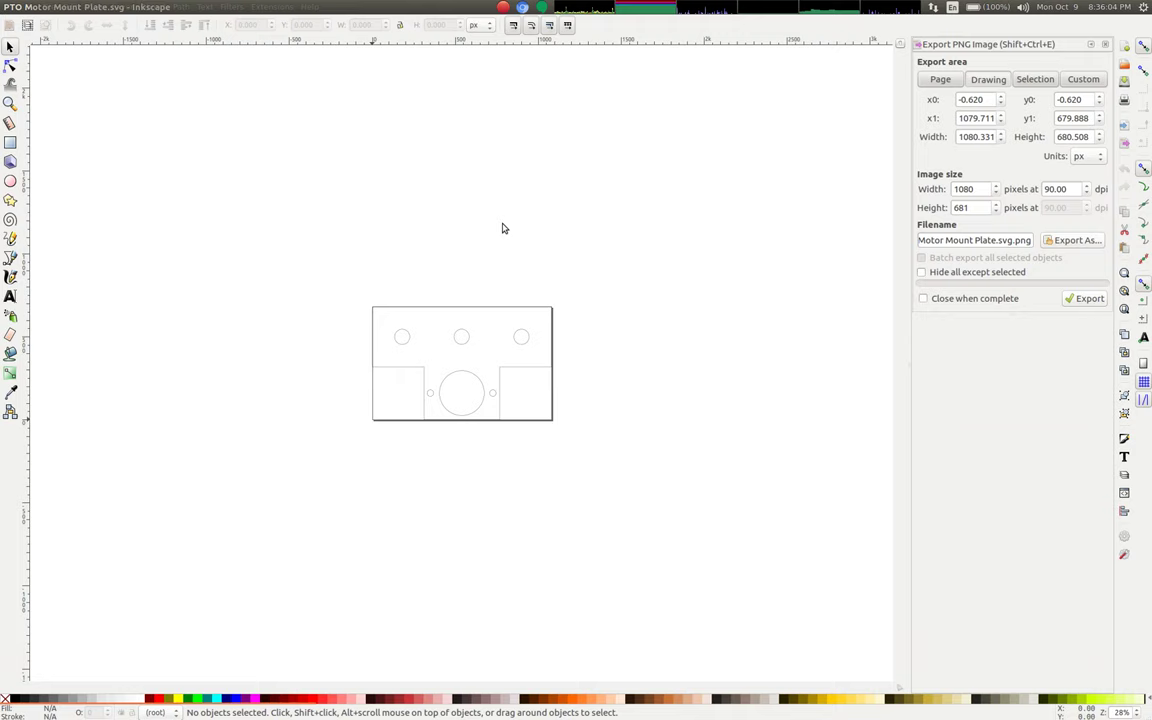
pyautogui.click(450, 344)
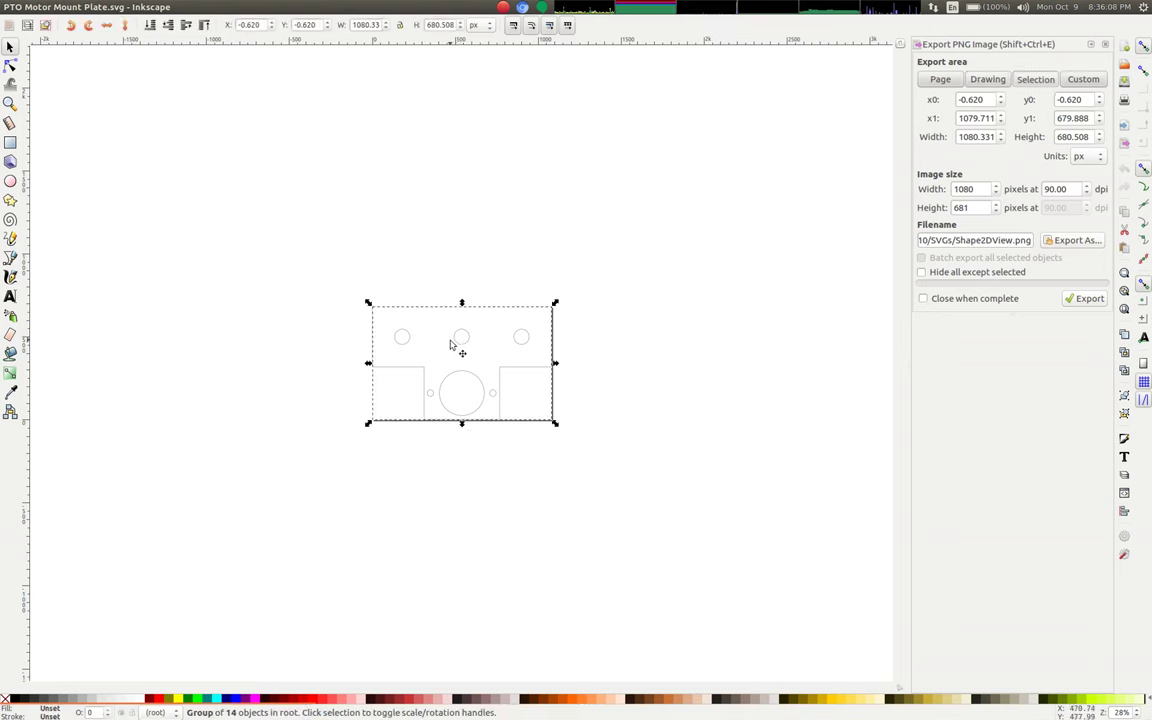
pyautogui.moveTo(451, 344); pyautogui.dragTo(402, 214)
pyautogui.click(259, 233)
pyautogui.keyDown('ctrl'); pyautogui.scroll(10, 496, 172); pyautogui.keyUp('ctrl')
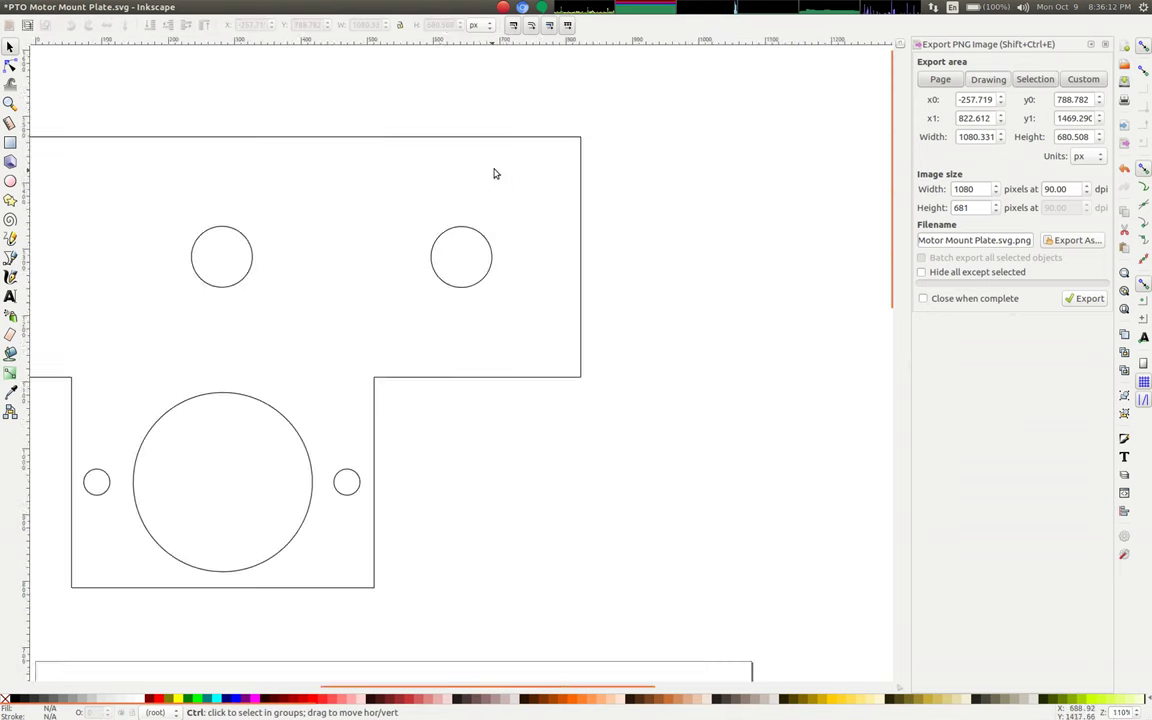
pyautogui.keyDown('ctrl'); pyautogui.scroll(-8, 602, 218); pyautogui.keyUp('ctrl')
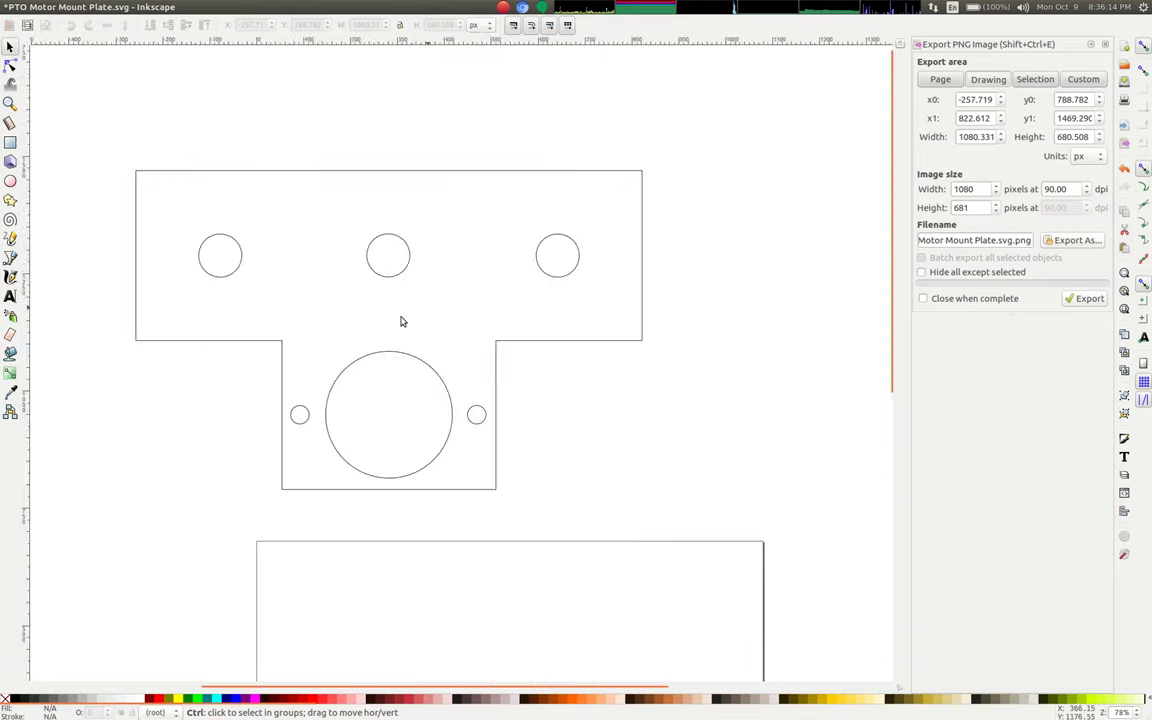
pyautogui.keyDown('ctrl'); pyautogui.scroll(4, 208, 365); pyautogui.keyUp('ctrl')
pyautogui.keyDown('ctrl'); pyautogui.scroll(-6, 367, 355); pyautogui.keyUp('ctrl')
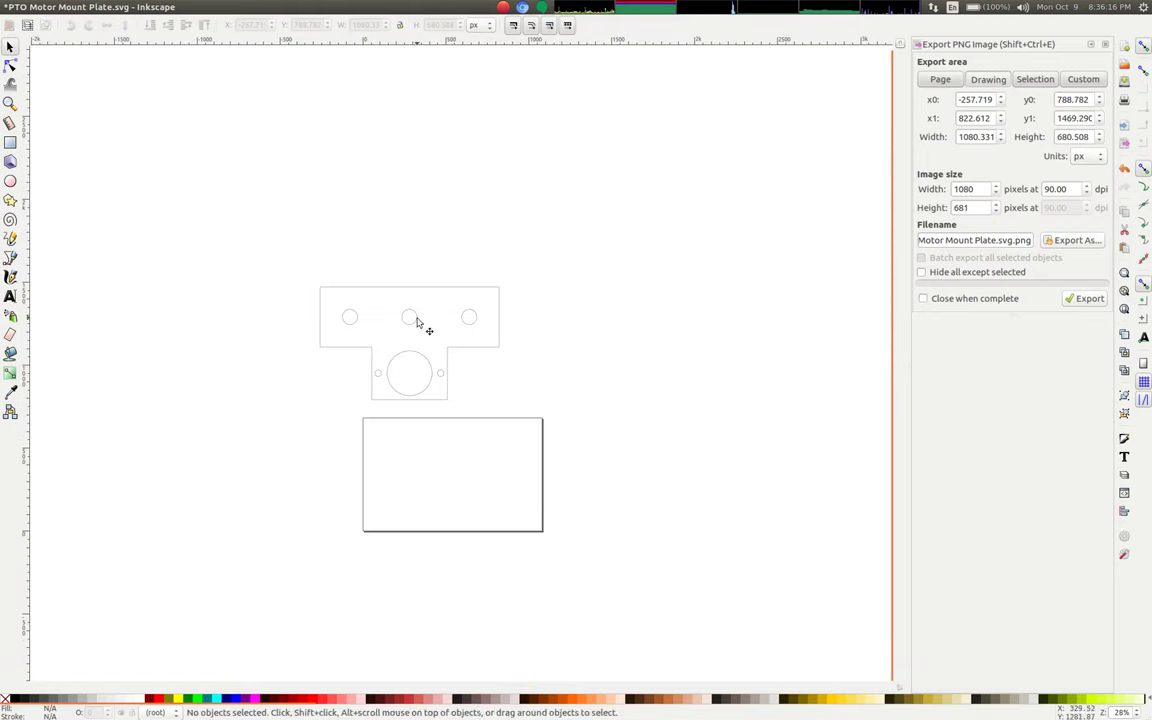
# Reselect the PTO plate group and nudge it slightly to the right.
pyautogui.click(418, 318)
pyautogui.click(437, 305)
pyautogui.click(408, 320)
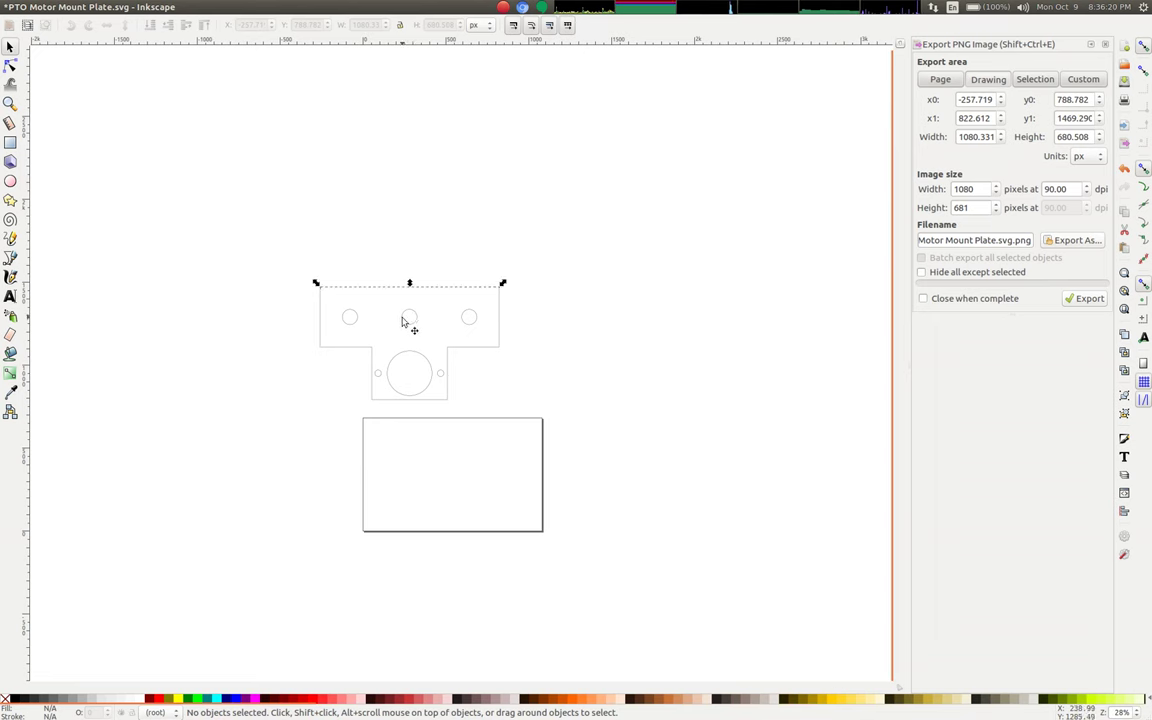
pyautogui.moveTo(408, 321); pyautogui.dragTo(448, 330)
pyautogui.click(384, 251)
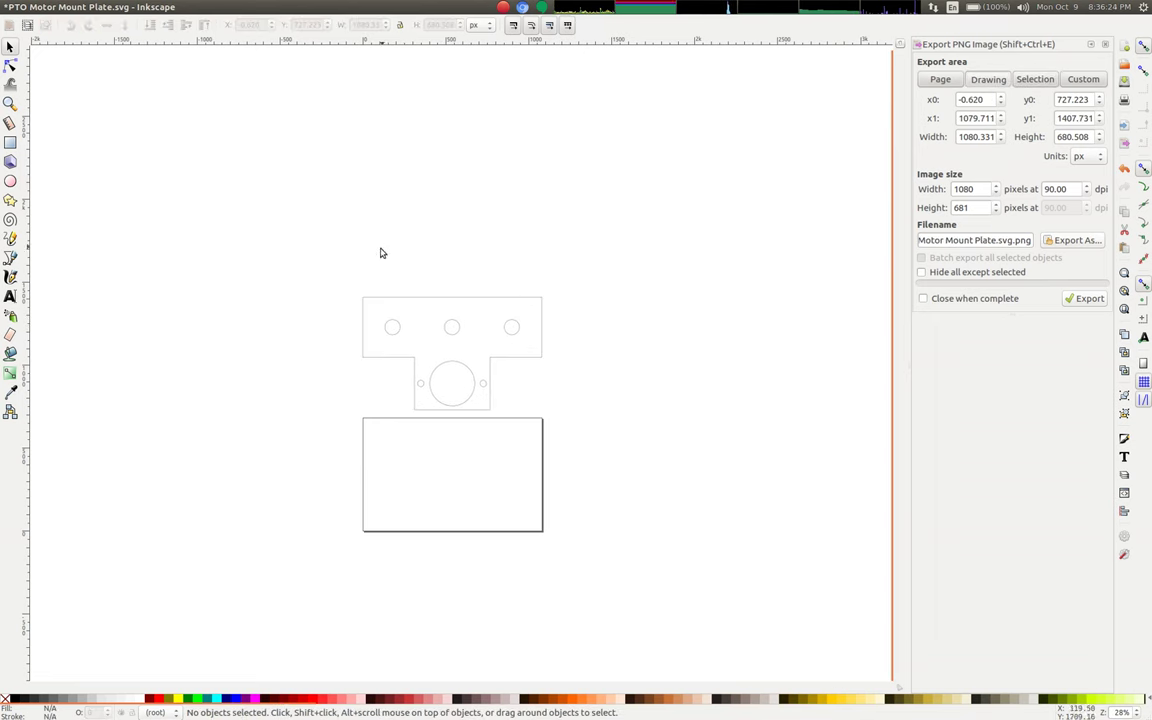
# Restore the Inkscape window, then enlarge it and move it up and left.
pyautogui.doubleClick(341, 6)
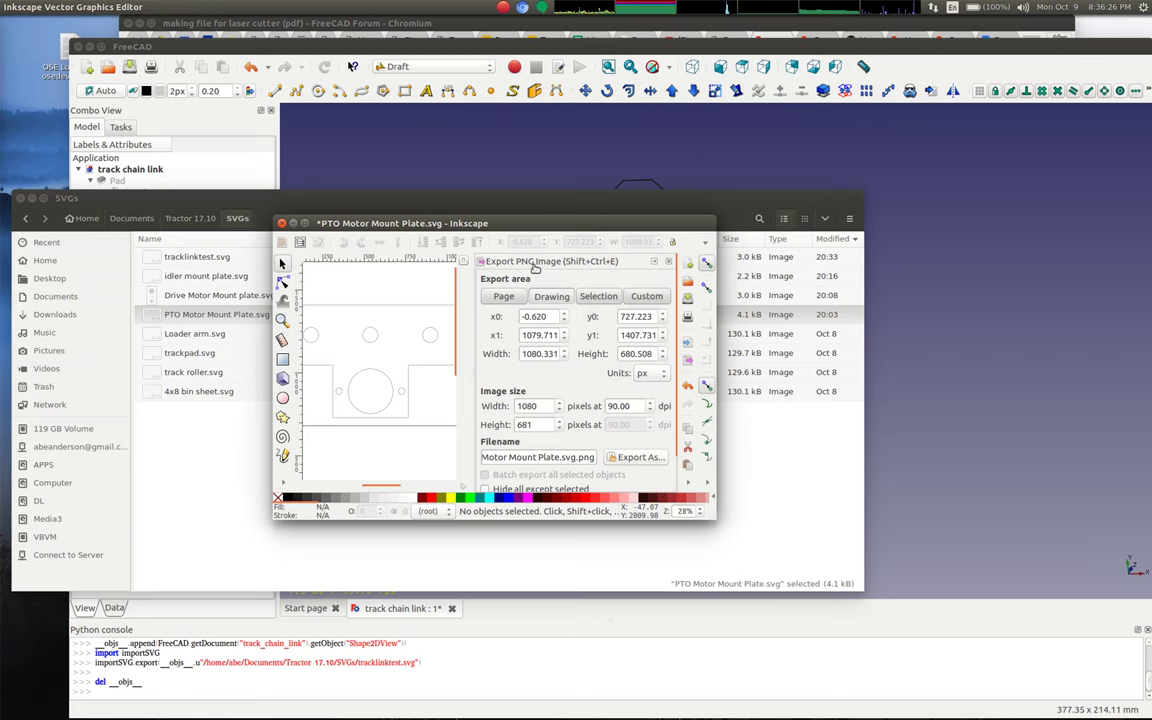
pyautogui.rightClick(498, 224)
pyautogui.press('Escape')
pyautogui.doubleClick(485, 225)
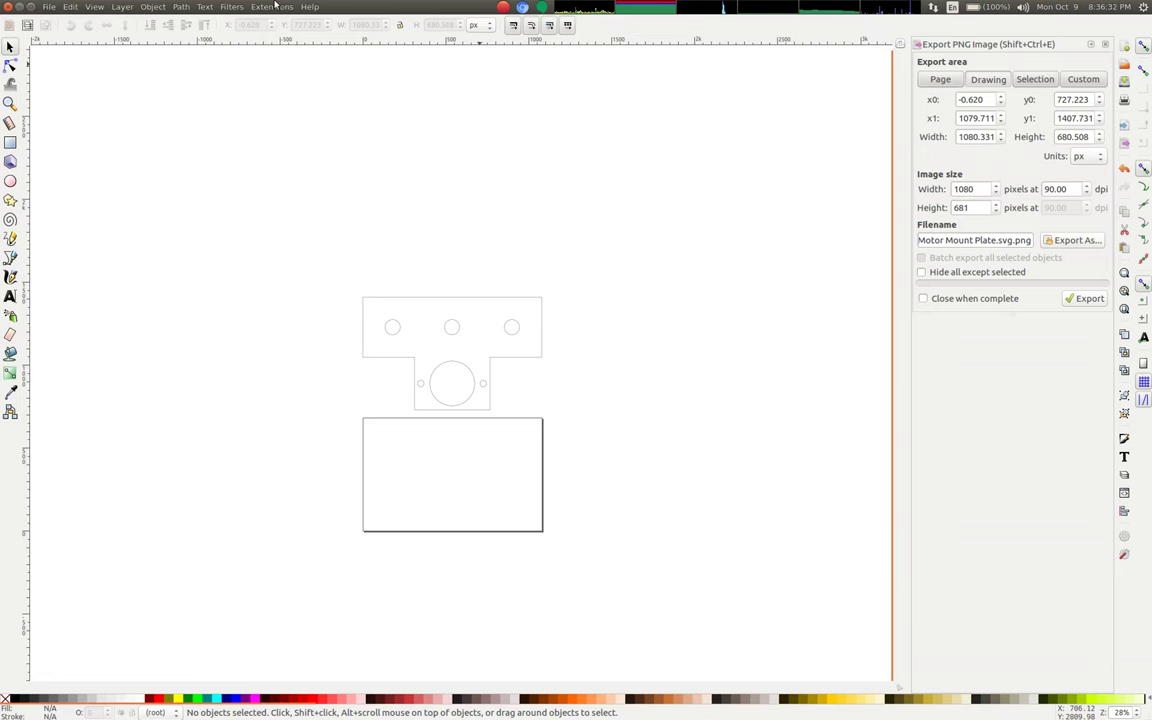
pyautogui.doubleClick(393, 7)
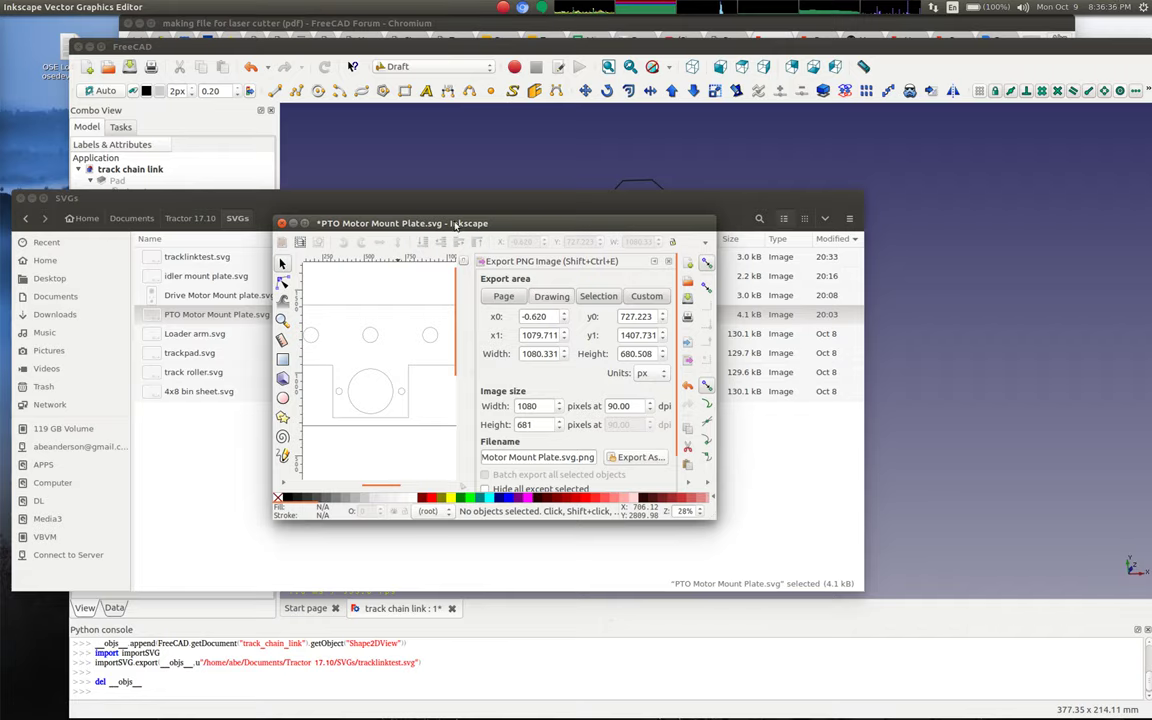
pyautogui.moveTo(715, 517); pyautogui.dragTo(790, 542)
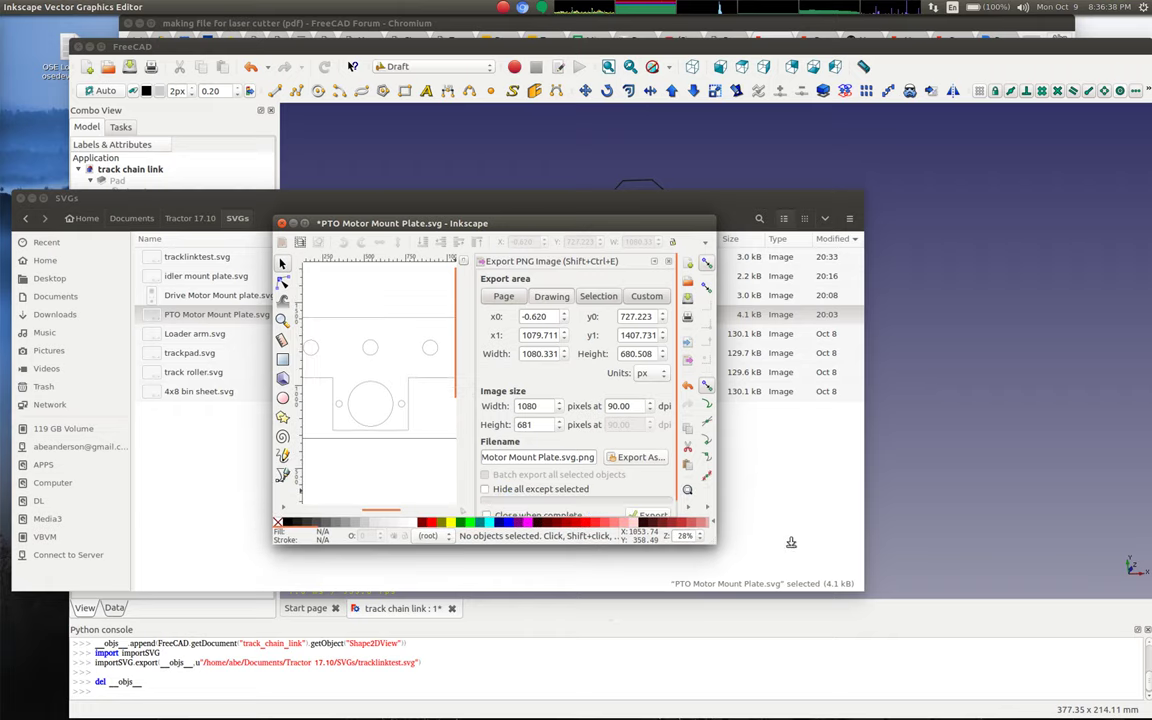
pyautogui.moveTo(711, 542); pyautogui.dragTo(1037, 571)
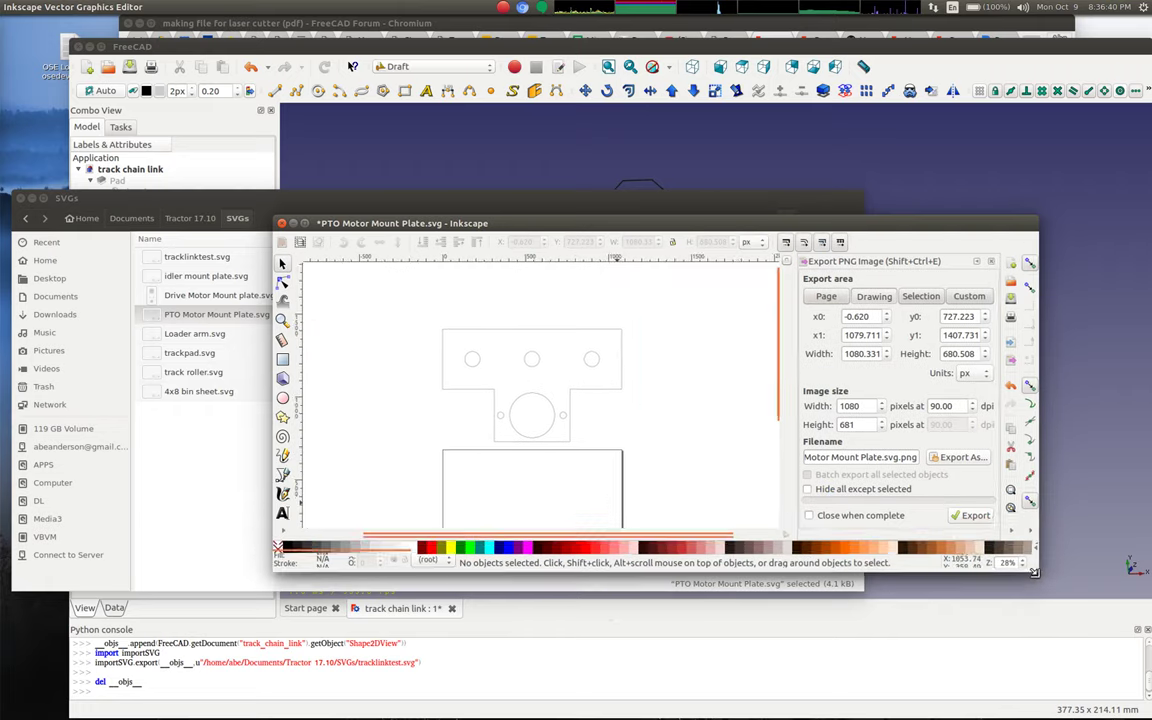
pyautogui.moveTo(520, 227); pyautogui.dragTo(422, 125)
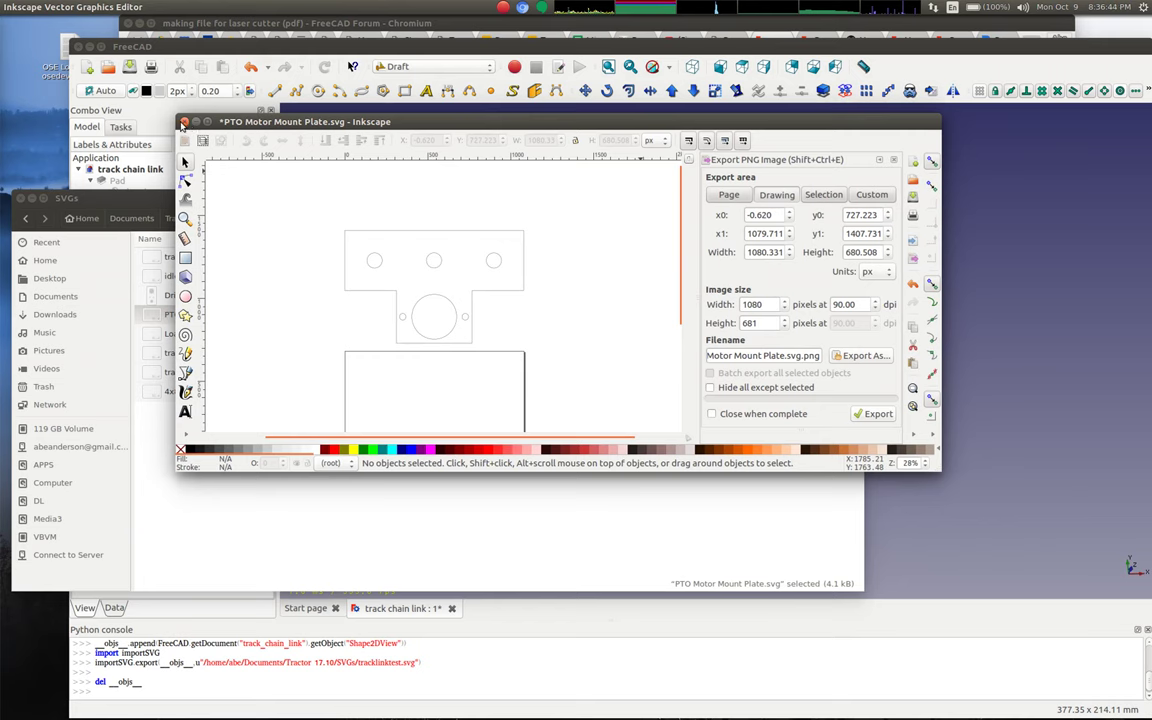
# Check the plate group selection once more and close the PTO Motor Mount Plate document.
pyautogui.click(370, 292)
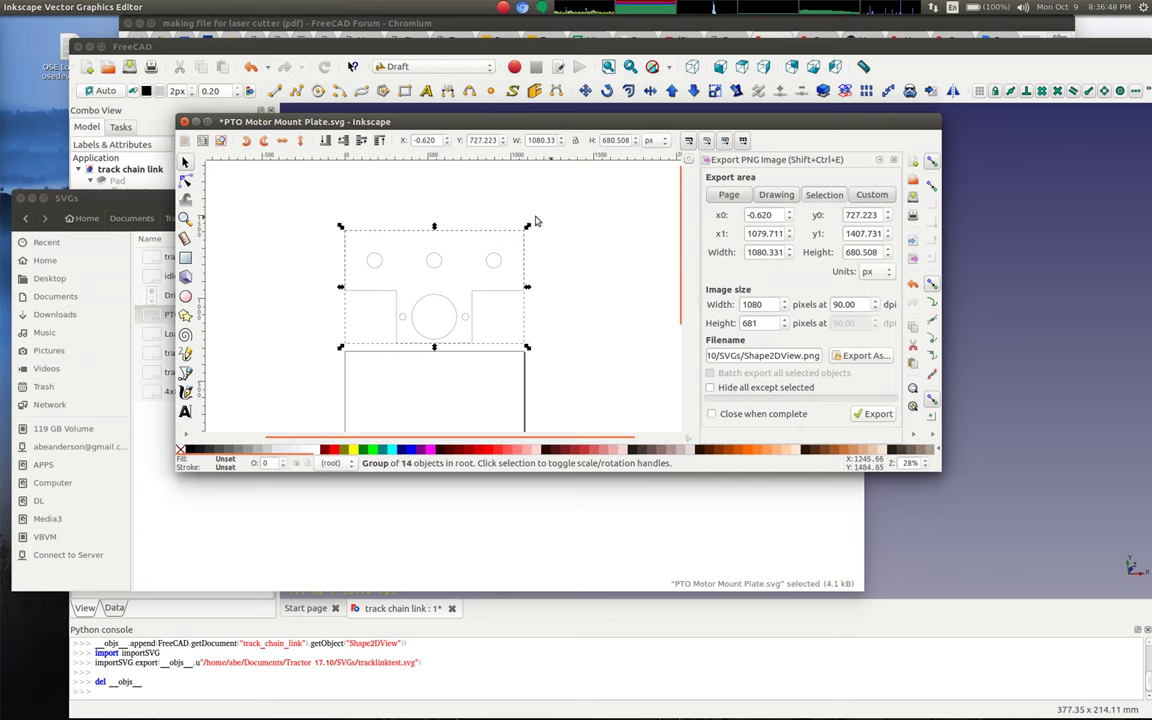
pyautogui.click(580, 255)
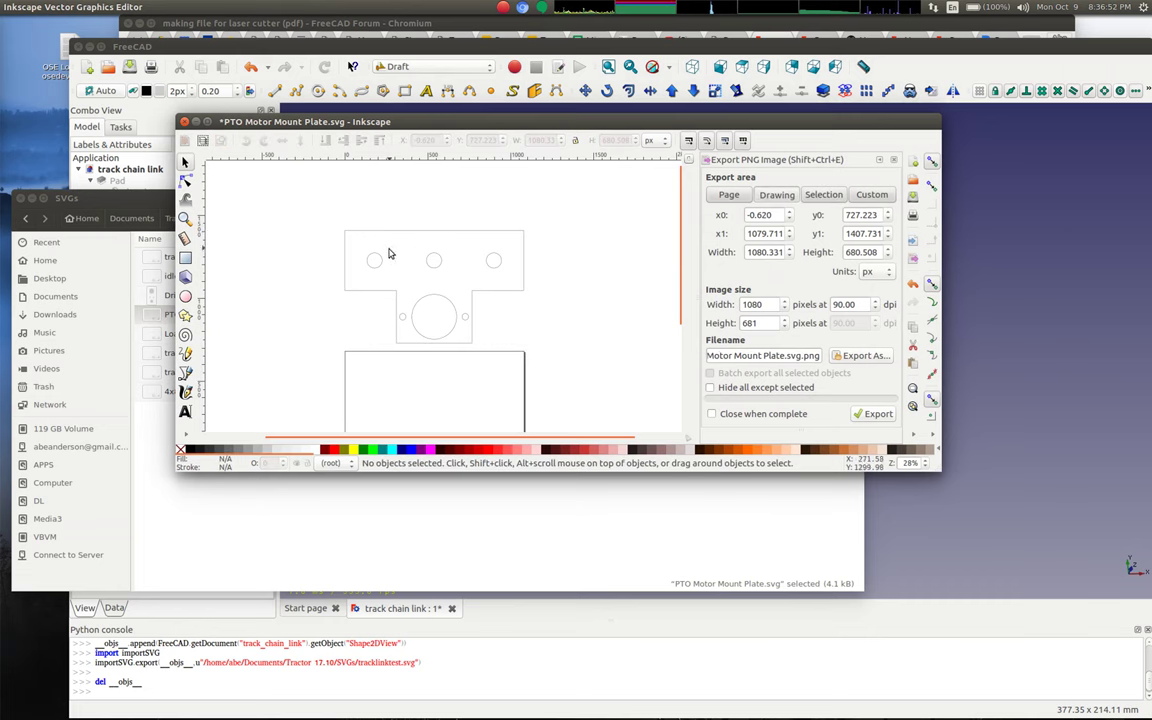
pyautogui.click(523, 260)
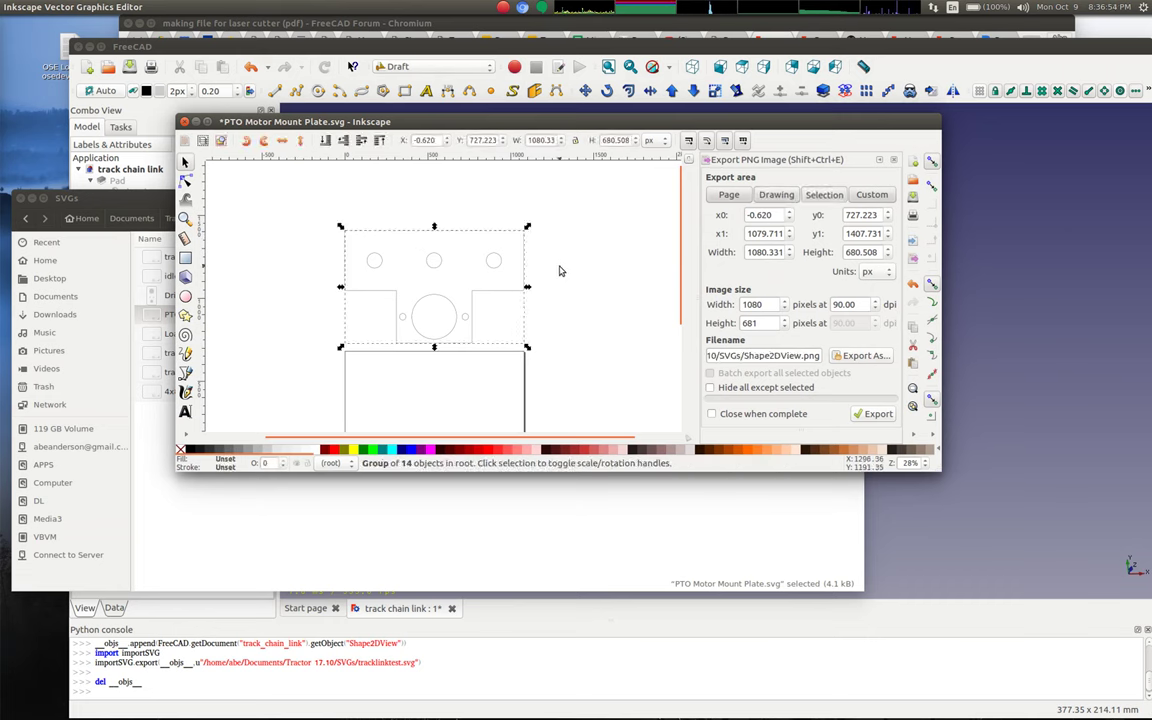
pyautogui.click(553, 267)
pyautogui.click(183, 122)
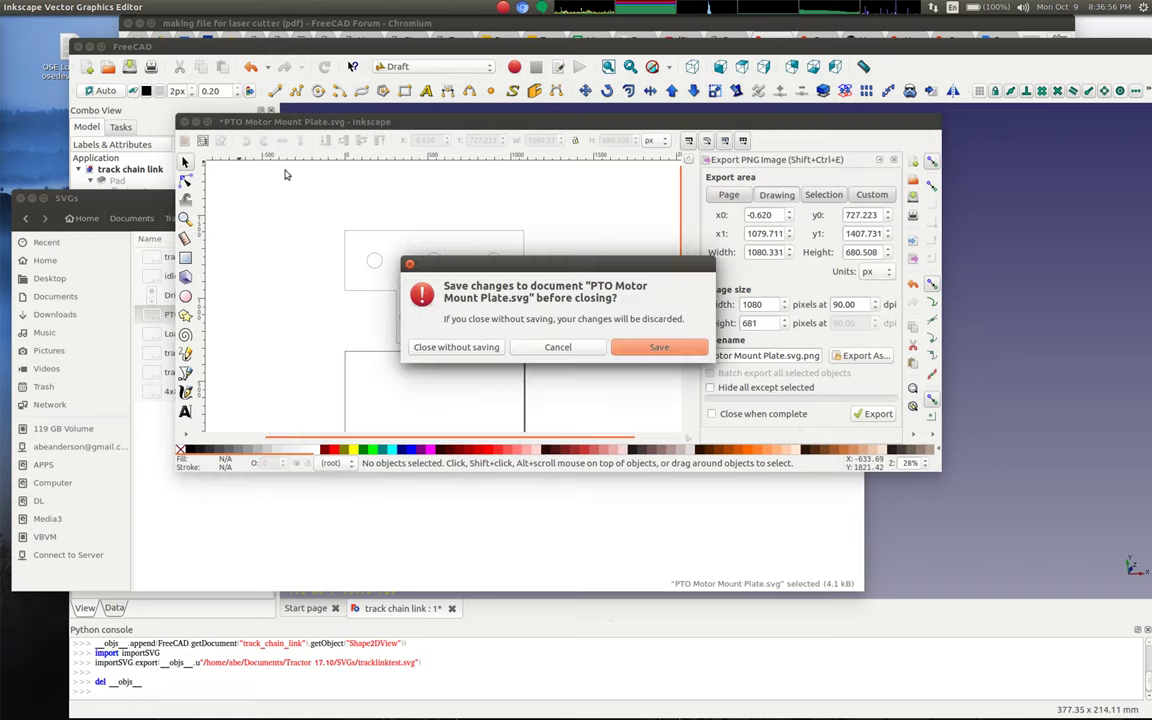
# Discard the PTO plate changes and open Loader arm.svg in Inkscape.
pyautogui.click(447, 350)
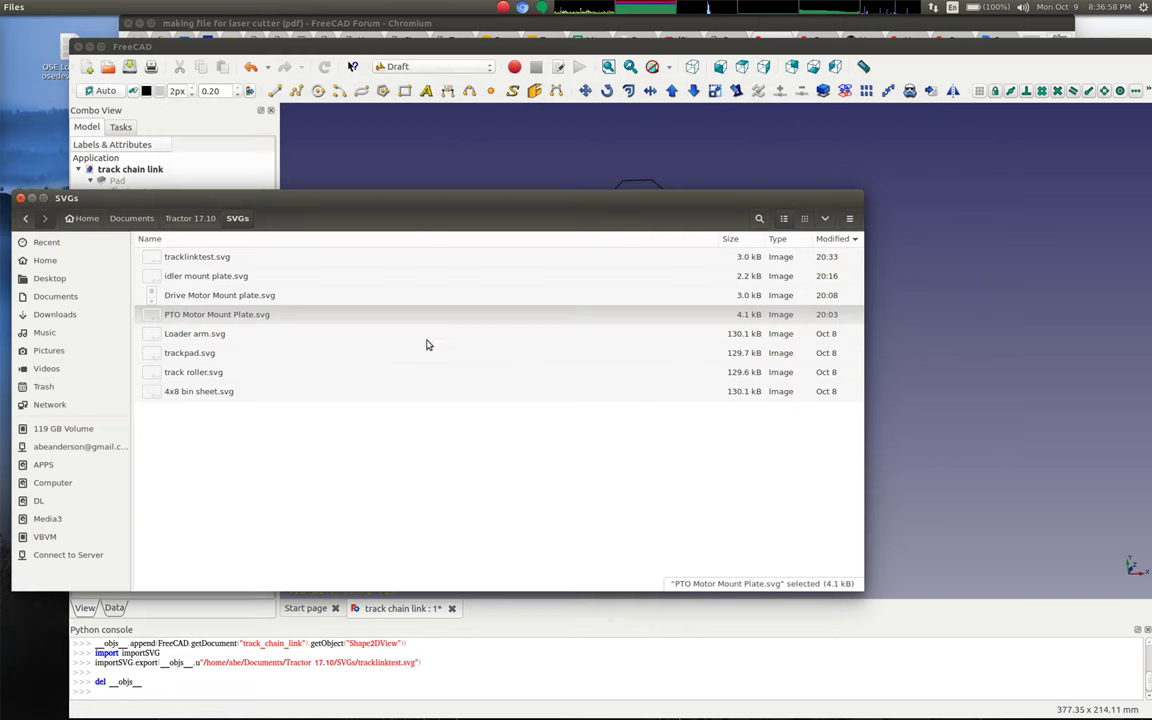
pyautogui.click(265, 462)
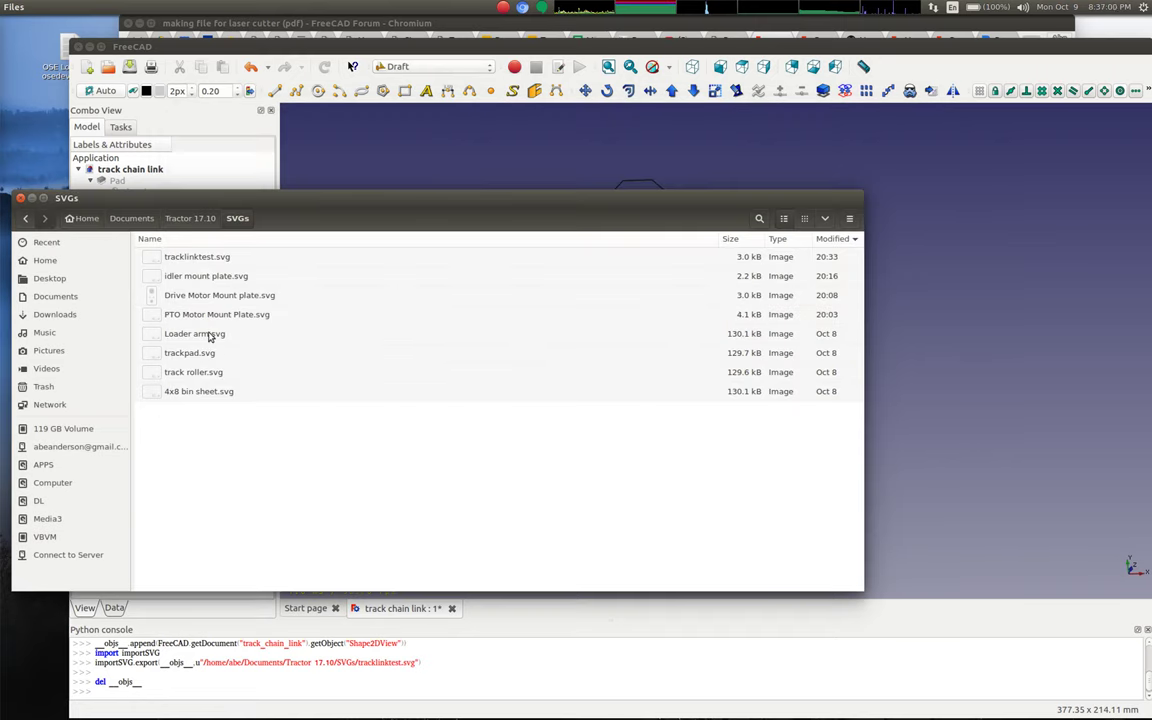
pyautogui.rightClick(210, 337)
pyautogui.moveTo(280, 357)
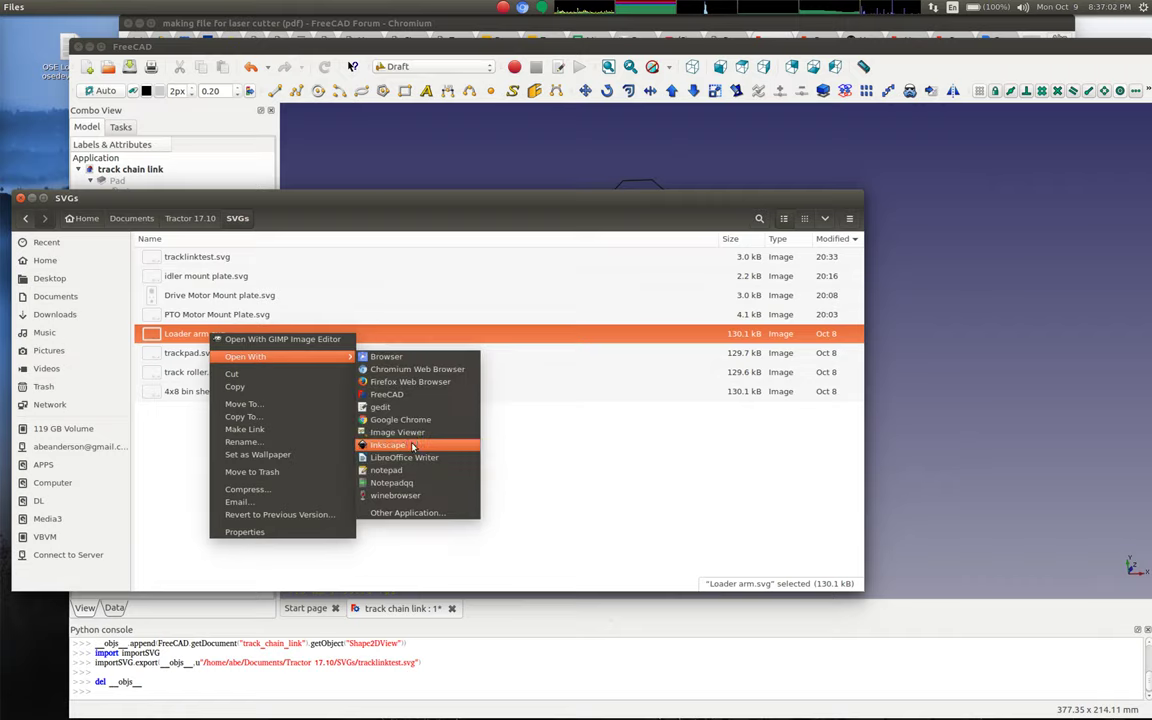
pyautogui.click(410, 445)
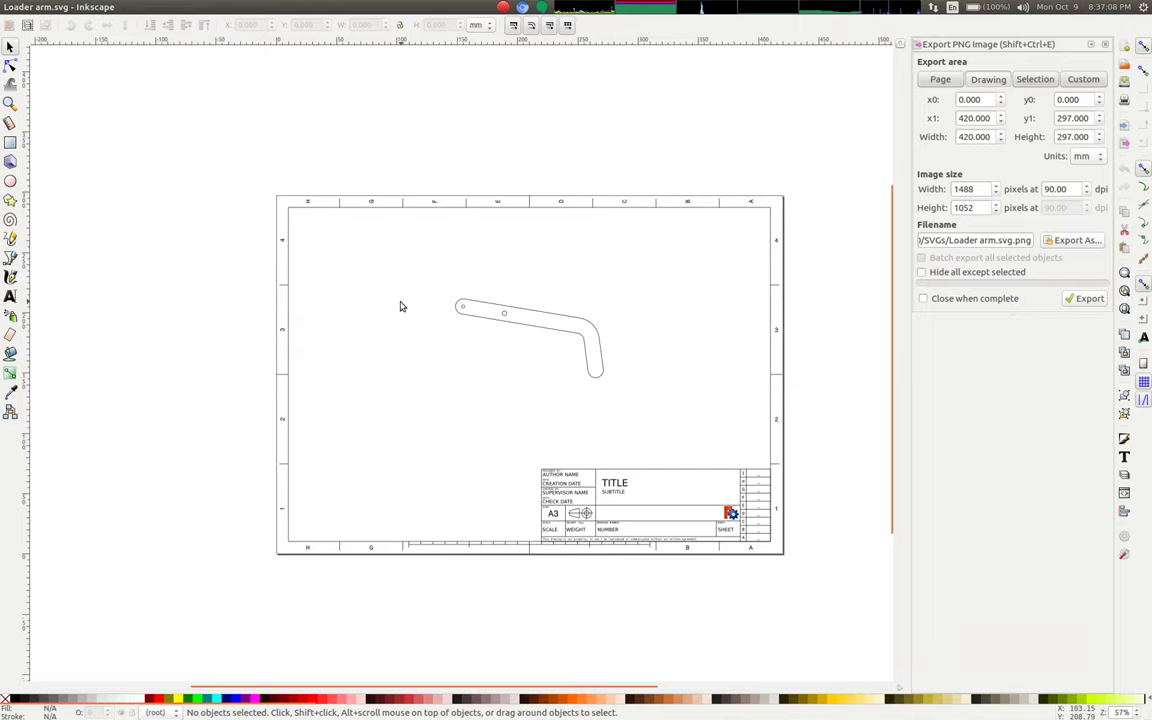
# Zoom in and out on the Loader arm's outline and two holes, then close the document.
pyautogui.press('5')
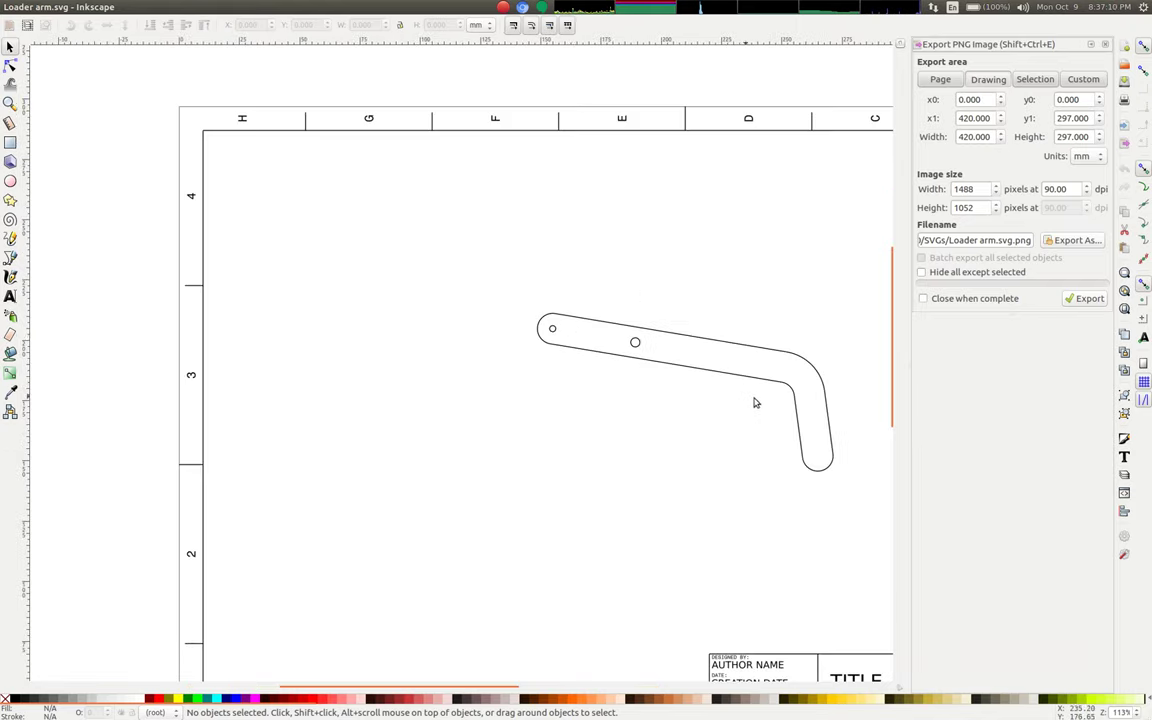
pyautogui.keyDown('ctrl'); pyautogui.scroll(8, 753, 401); pyautogui.keyUp('ctrl')
pyautogui.press('5')
pyautogui.keyDown('ctrl'); pyautogui.scroll(5, 758, 388); pyautogui.keyUp('ctrl')
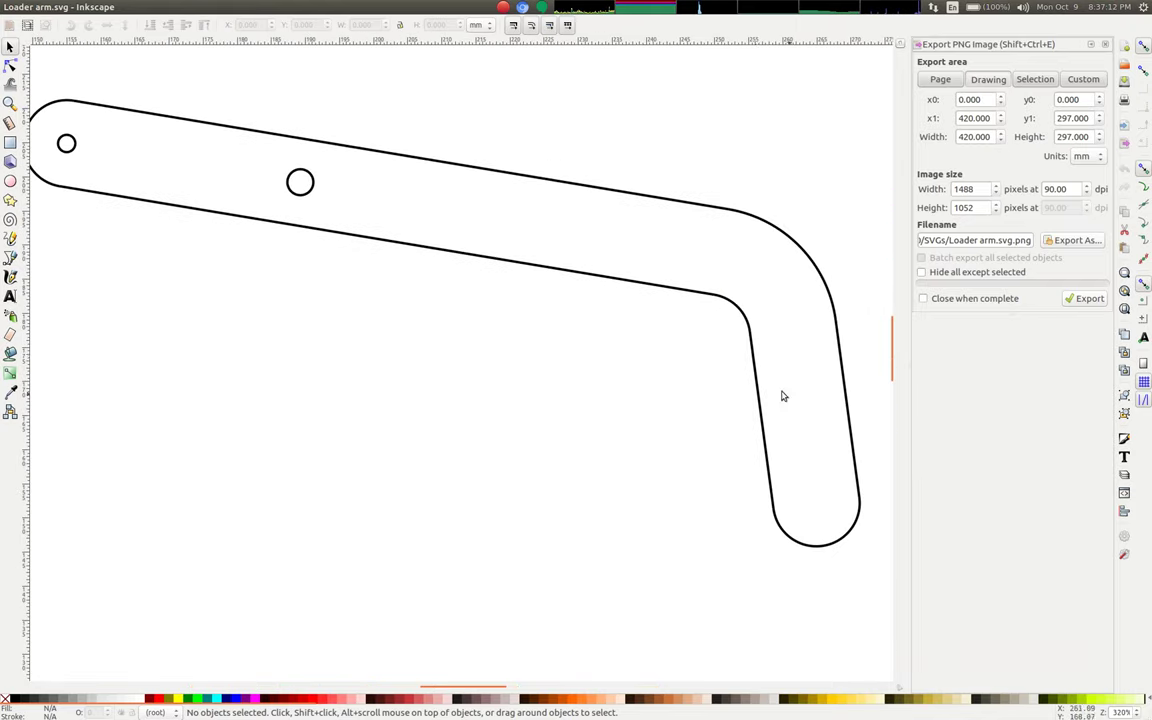
pyautogui.keyDown('ctrl'); pyautogui.scroll(-5, 401, 339); pyautogui.keyUp('ctrl')
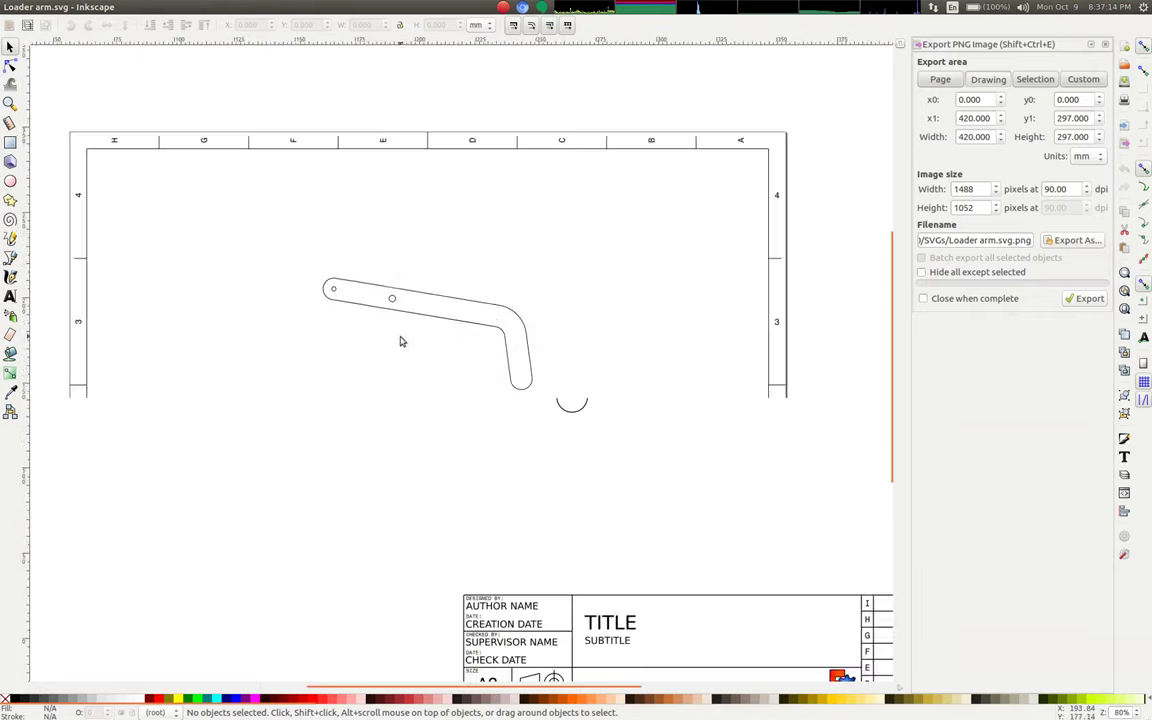
pyautogui.doubleClick(339, 6)
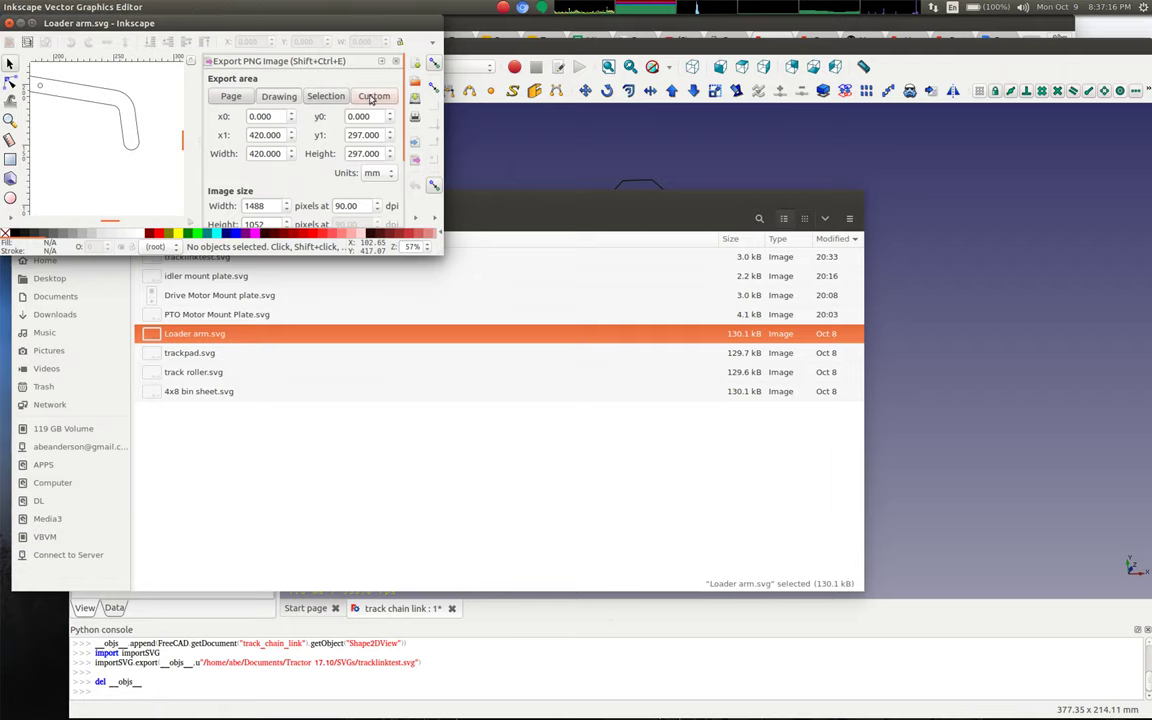
pyautogui.moveTo(34, 28); pyautogui.dragTo(67, 45)
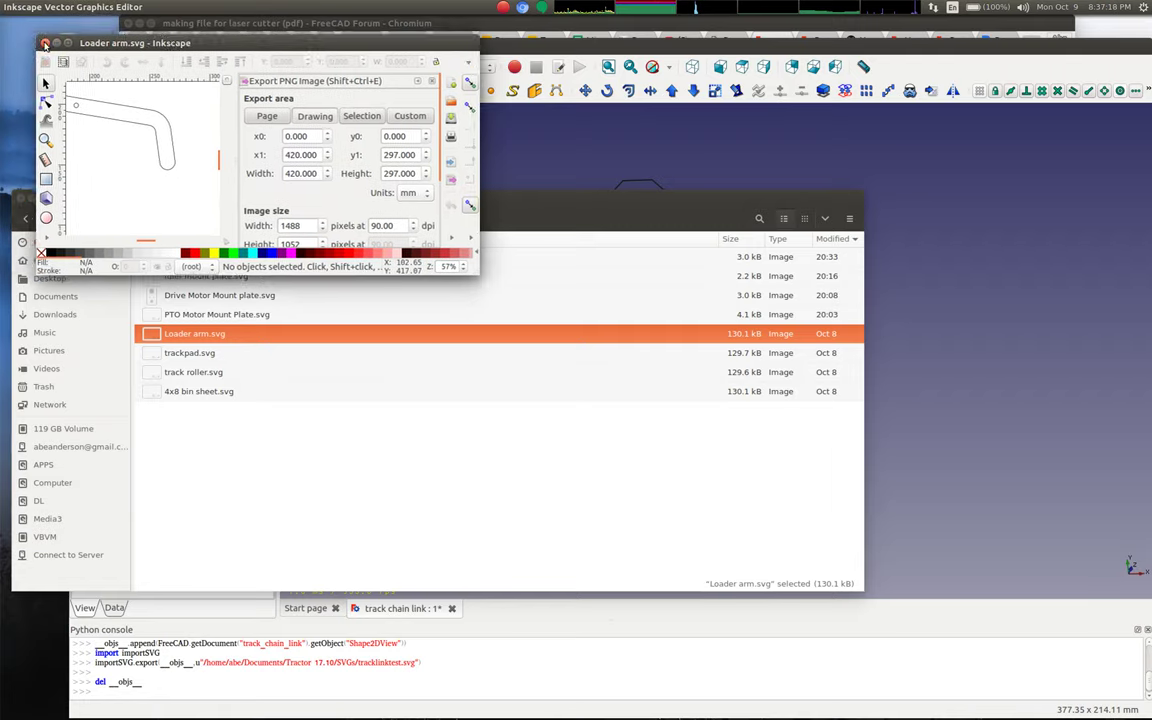
pyautogui.click(44, 43)
# Open trackpad.svg in Inkscape from the SVGs folder.
pyautogui.click(202, 482)
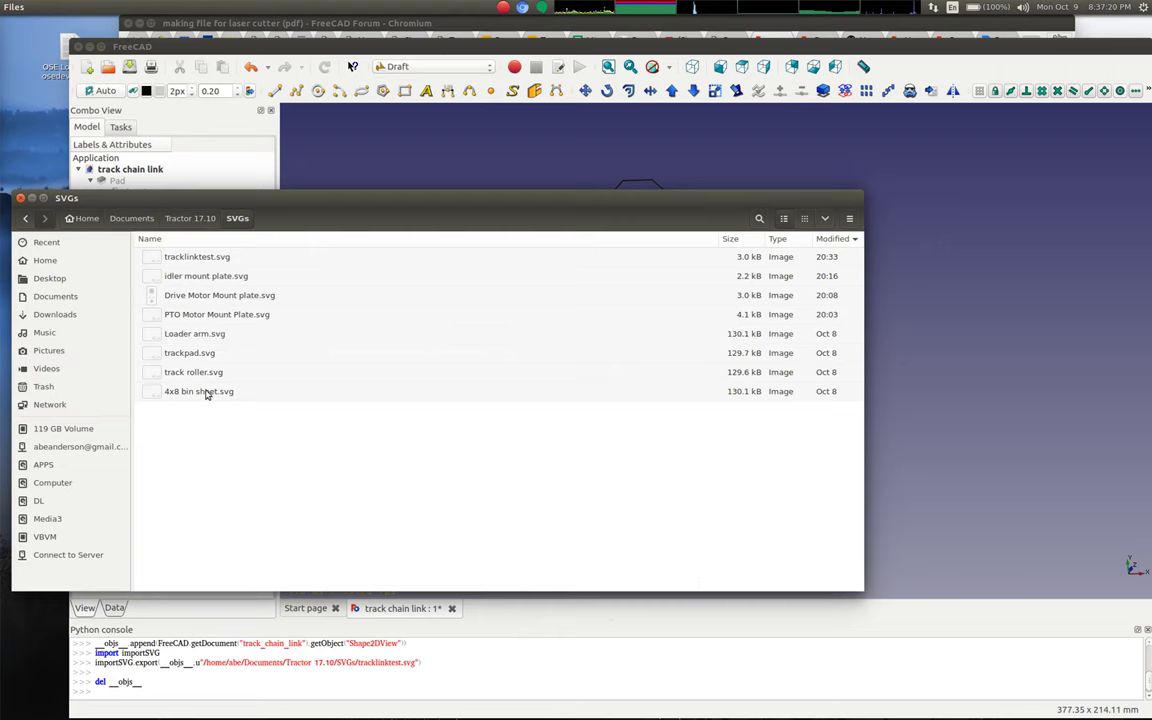
pyautogui.rightClick(204, 354)
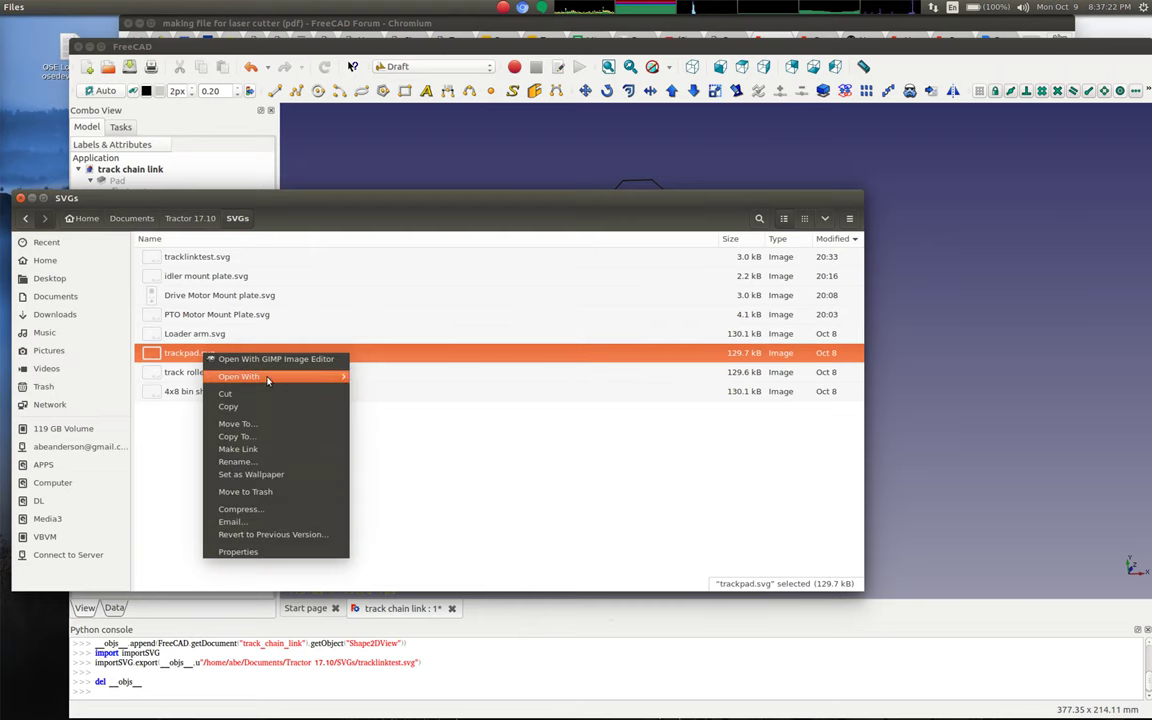
pyautogui.moveTo(340, 376)
pyautogui.click(381, 465)
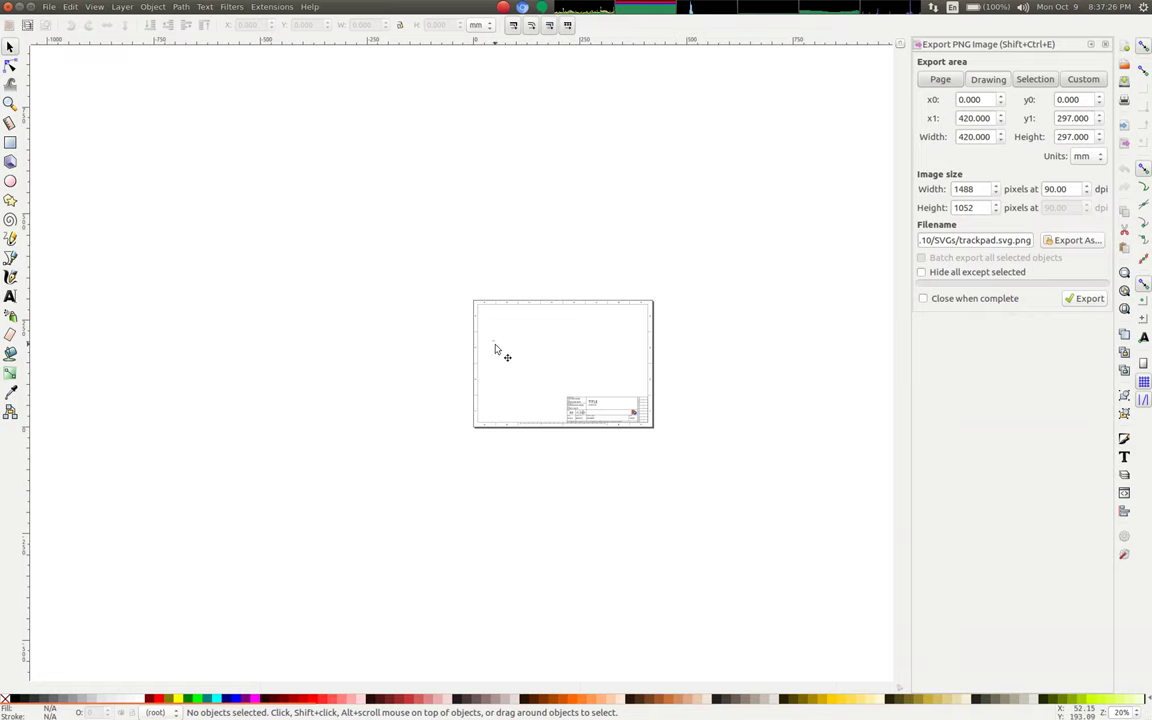
# Zoom in on the rectangular frame outline and nudge it slightly right and up.
pyautogui.keyDown('ctrl'); pyautogui.scroll(14, 495, 345); pyautogui.keyUp('ctrl')
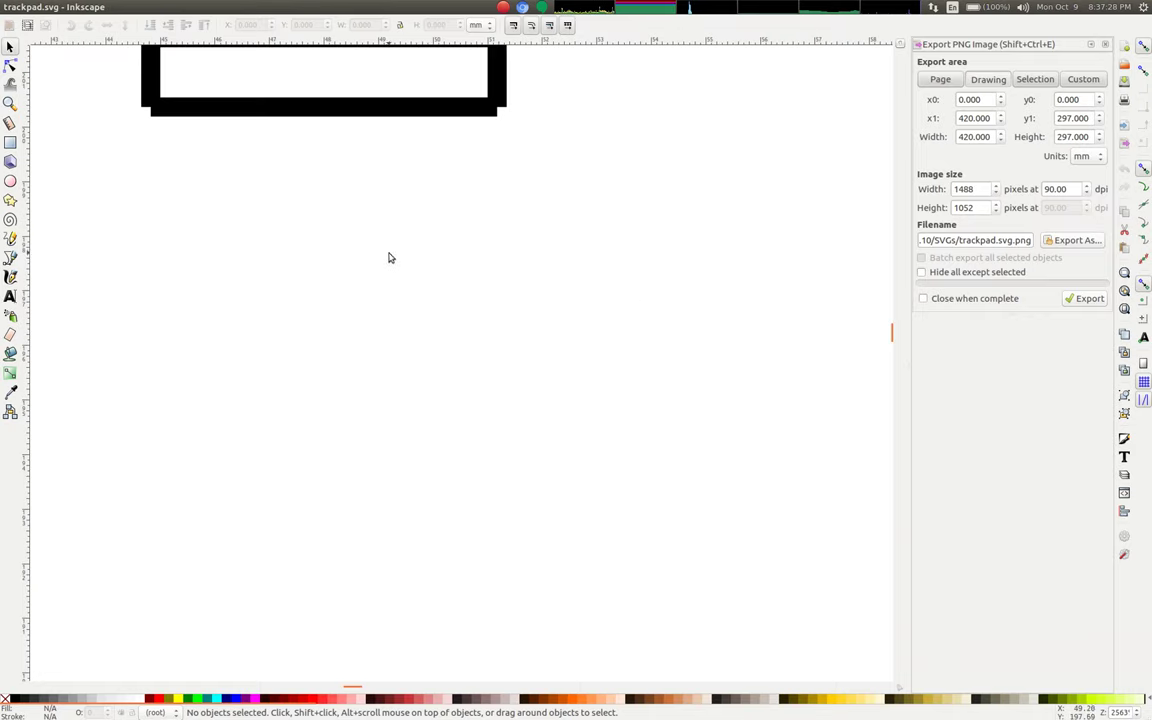
pyautogui.moveTo(390, 258); pyautogui.dragTo(388, 481, button='middle')
pyautogui.click(413, 270)
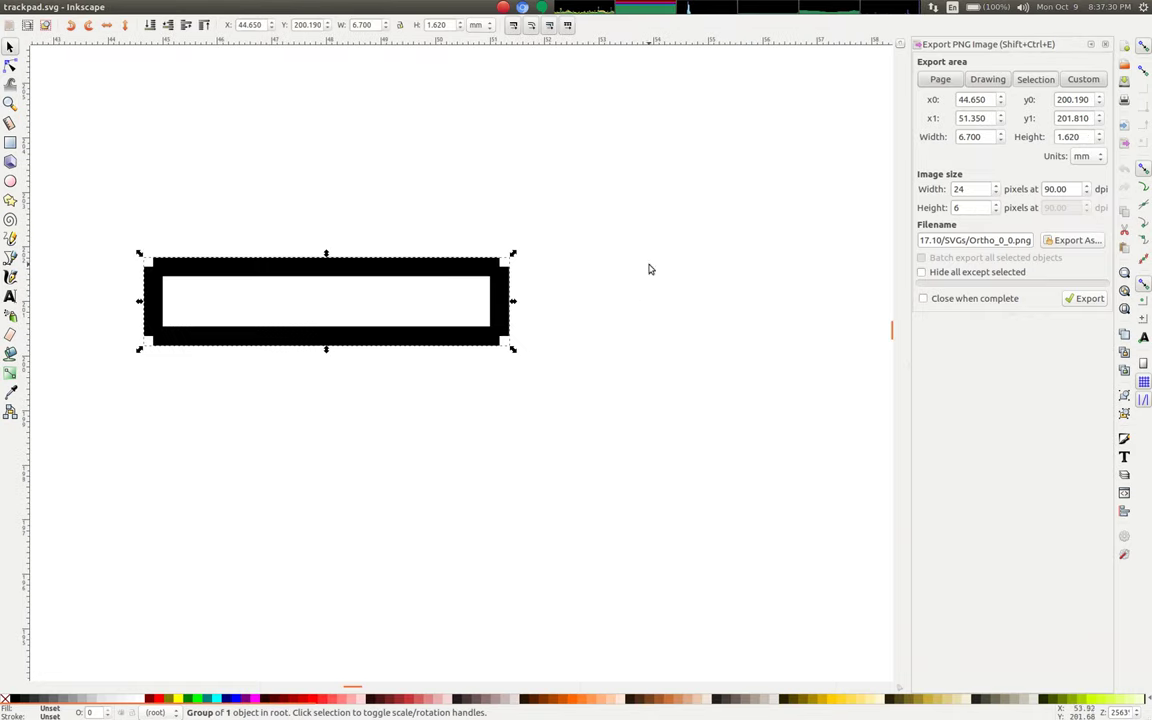
pyautogui.click(650, 265)
pyautogui.click(500, 304)
pyautogui.moveTo(500, 304); pyautogui.dragTo(623, 247)
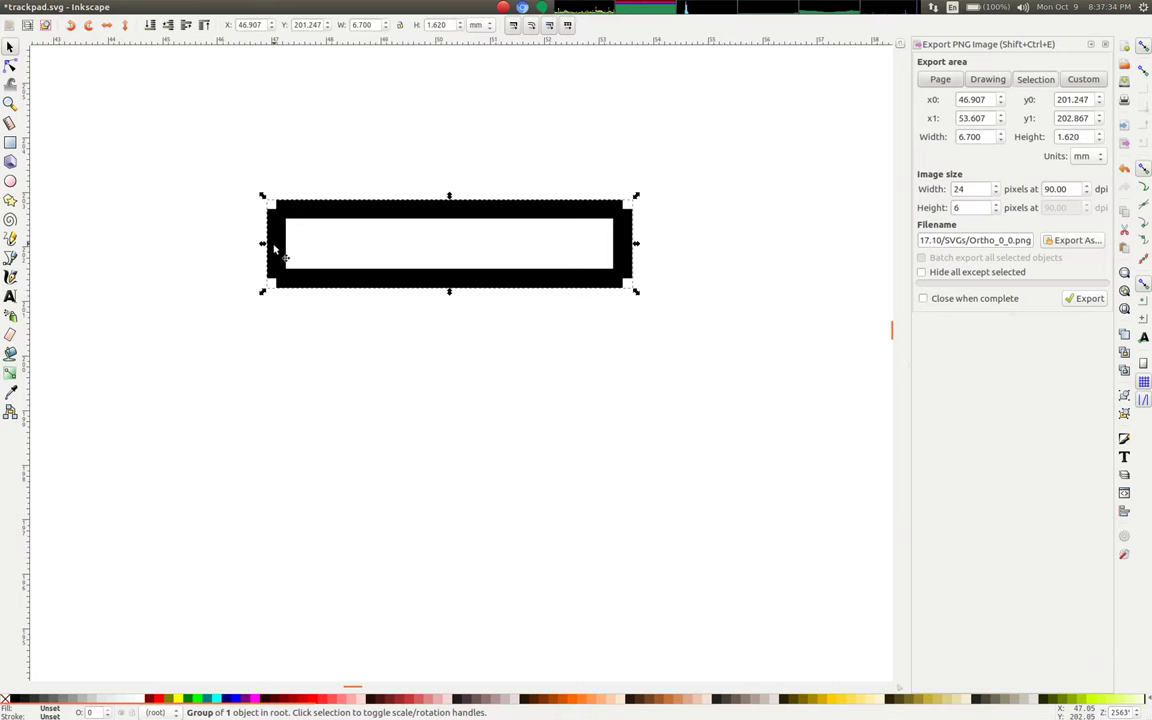
pyautogui.click(205, 325)
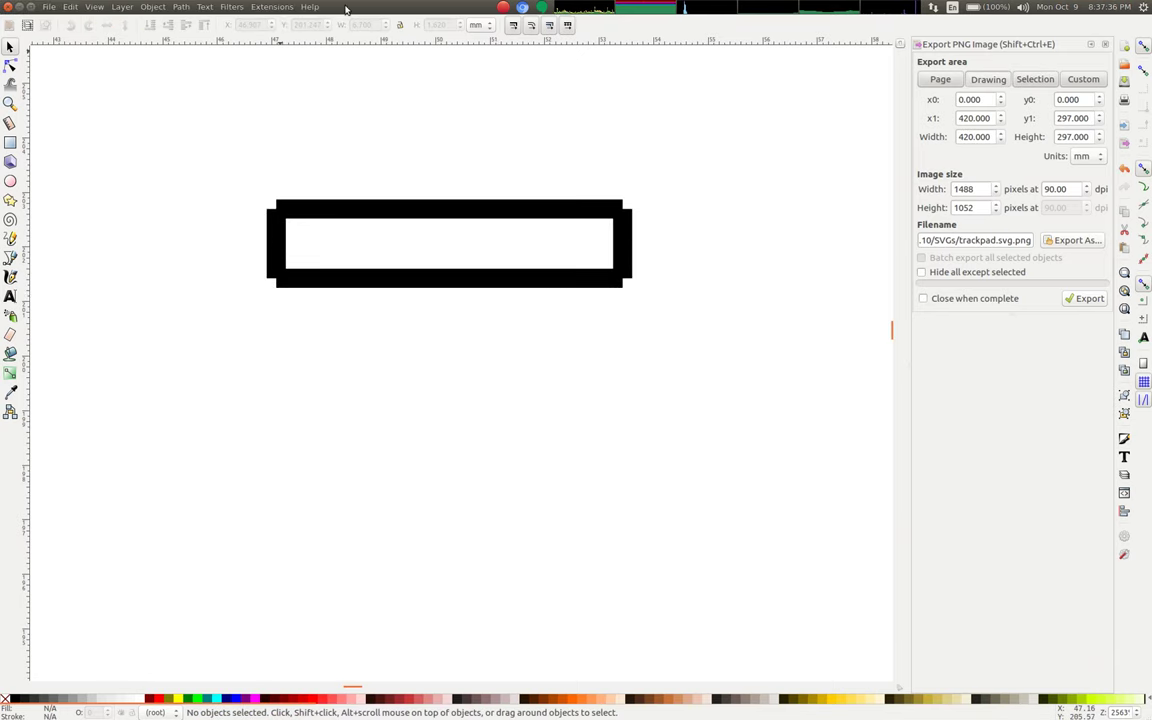
# Restore the Inkscape window and close trackpad.svg without saving.
pyautogui.doubleClick(345, 9)
pyautogui.moveTo(206, 22); pyautogui.dragTo(339, 48)
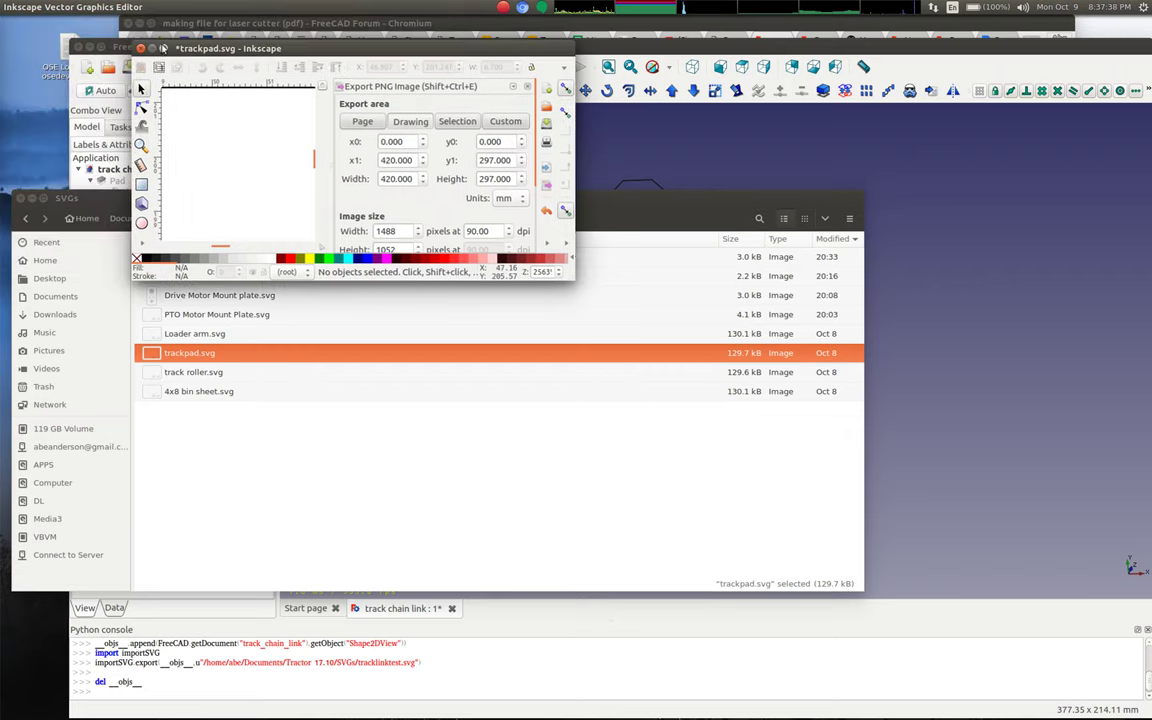
pyautogui.click(140, 48)
pyautogui.click(254, 214)
# Open track roller.svg in Inkscape from the SVGs folder.
pyautogui.rightClick(270, 469)
pyautogui.click(206, 372)
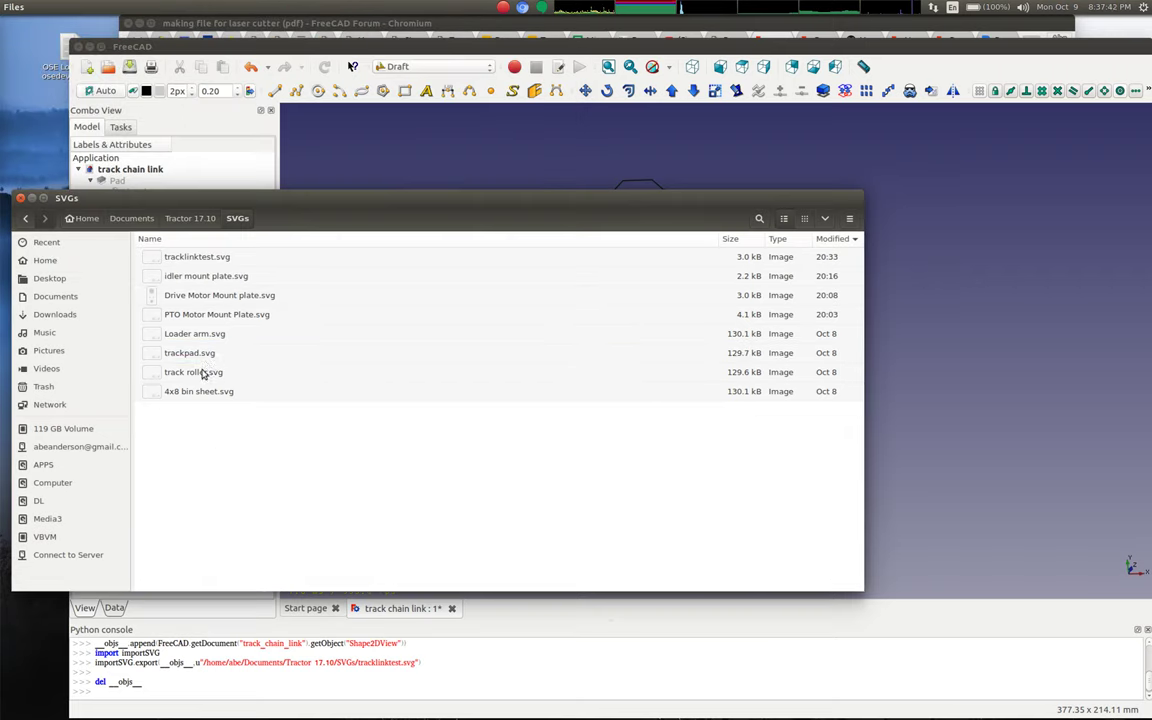
pyautogui.click(206, 372)
pyautogui.rightClick(206, 374)
pyautogui.moveTo(287, 401)
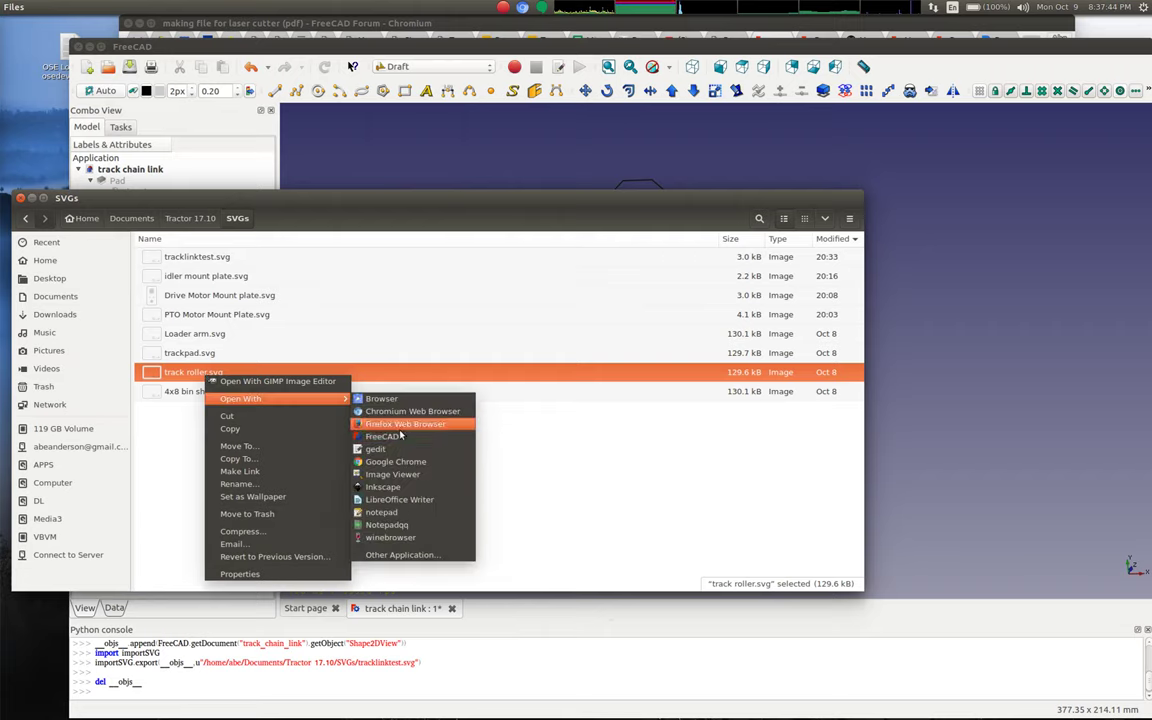
pyautogui.click(400, 486)
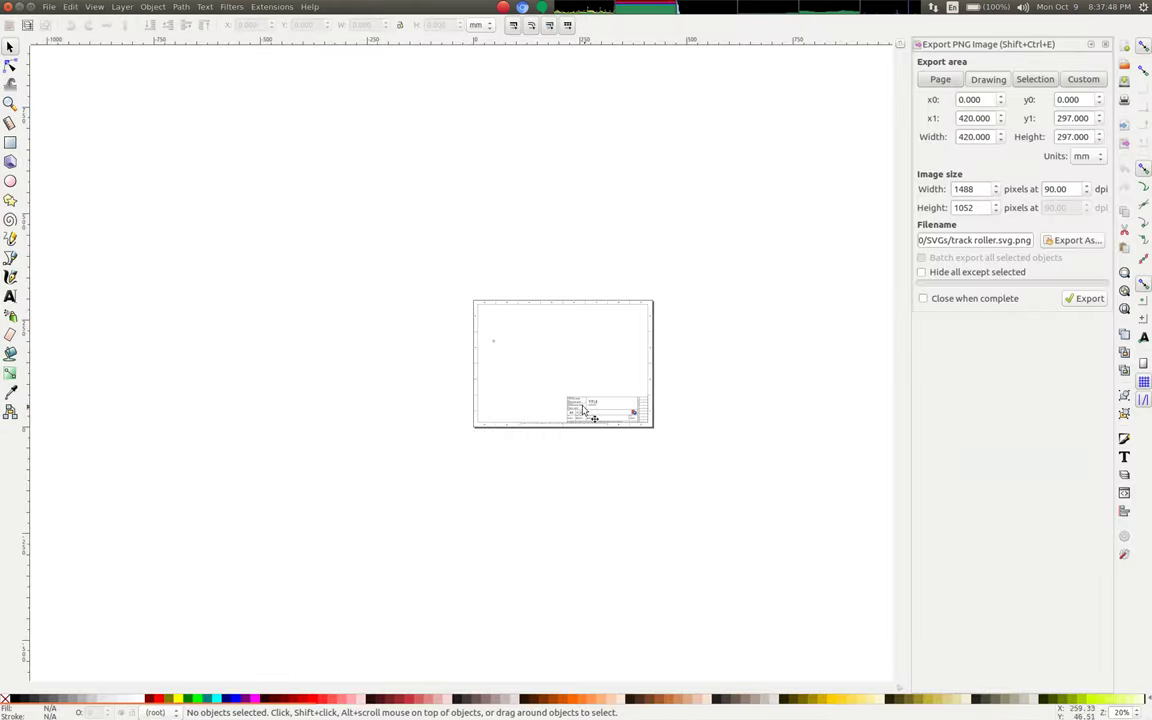
# Zoom onto the track roller's double-ring outline and back out, then close it.
pyautogui.keyDown('ctrl'); pyautogui.scroll(19, 493, 346); pyautogui.keyUp('ctrl')
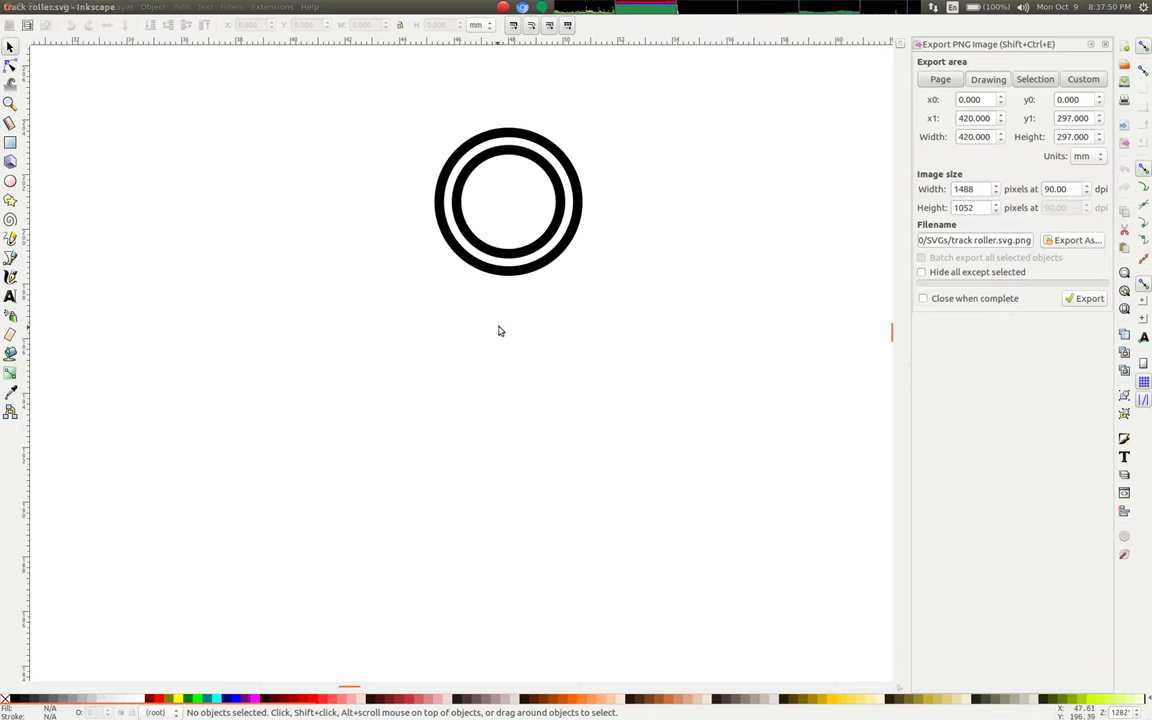
pyautogui.keyDown('ctrl'); pyautogui.scroll(-4, 497, 332); pyautogui.keyUp('ctrl')
pyautogui.keyDown('ctrl'); pyautogui.scroll(-10, 495, 334); pyautogui.keyUp('ctrl')
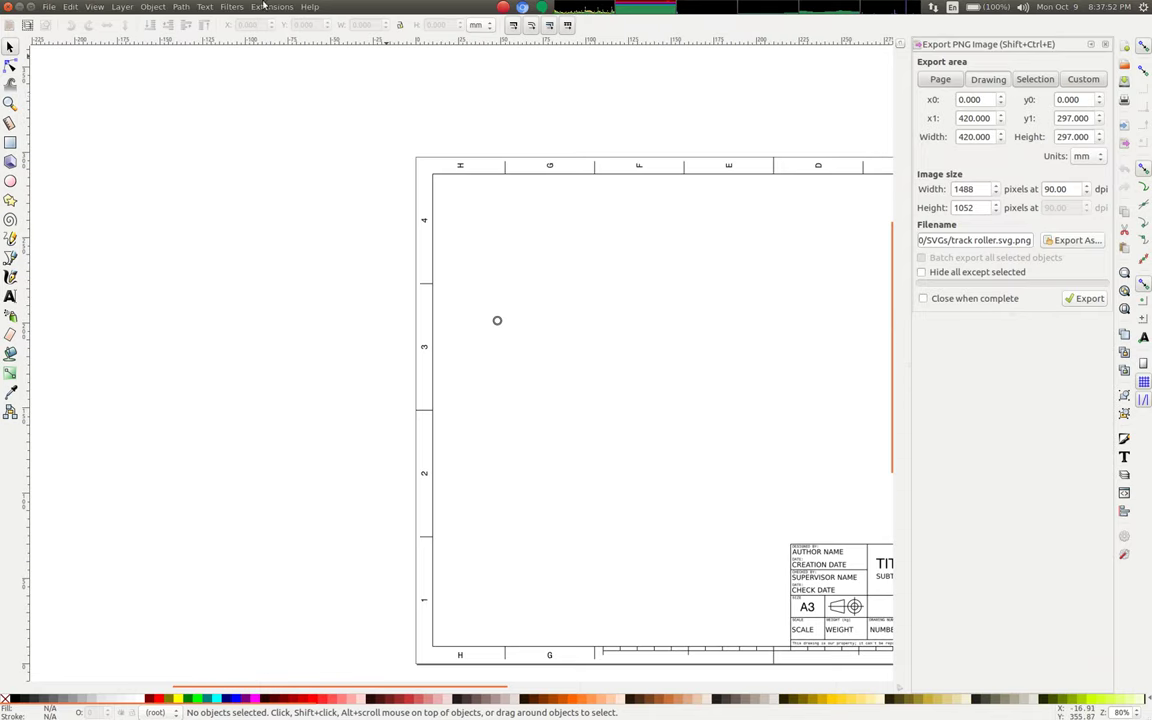
pyautogui.doubleClick(405, 9)
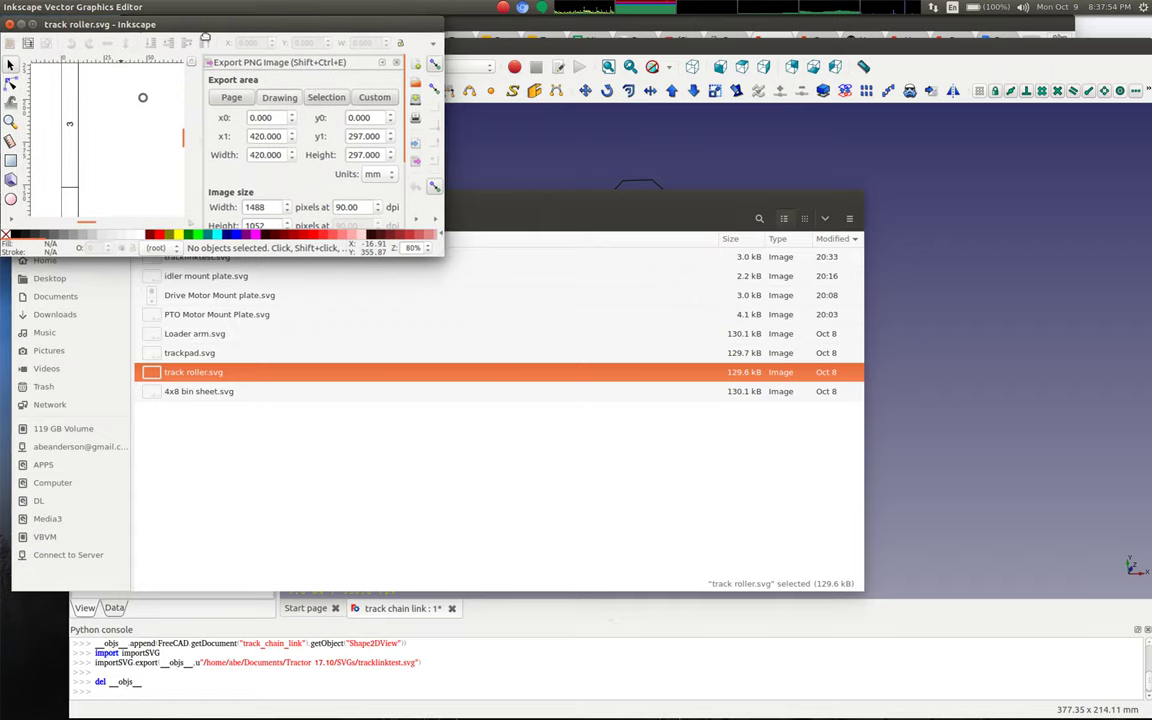
pyautogui.click(28, 60)
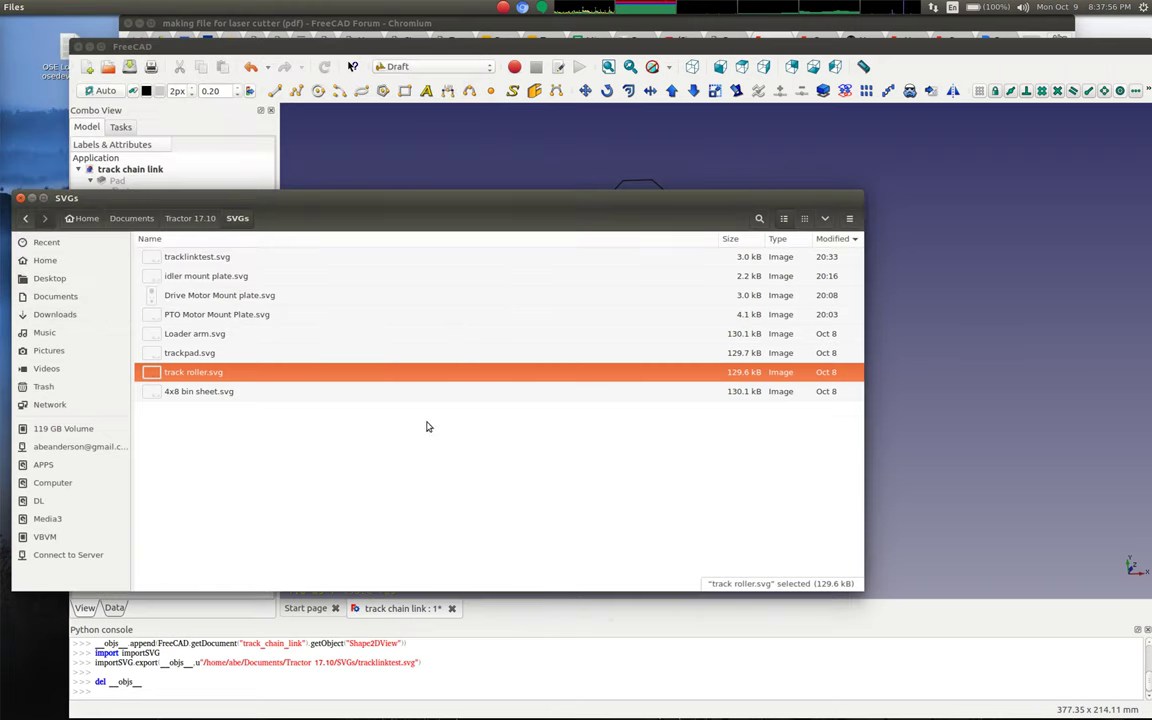
# Open 4x8 bin sheet.svg in Inkscape from the SVGs folder.
pyautogui.click(247, 392)
pyautogui.rightClick(238, 392)
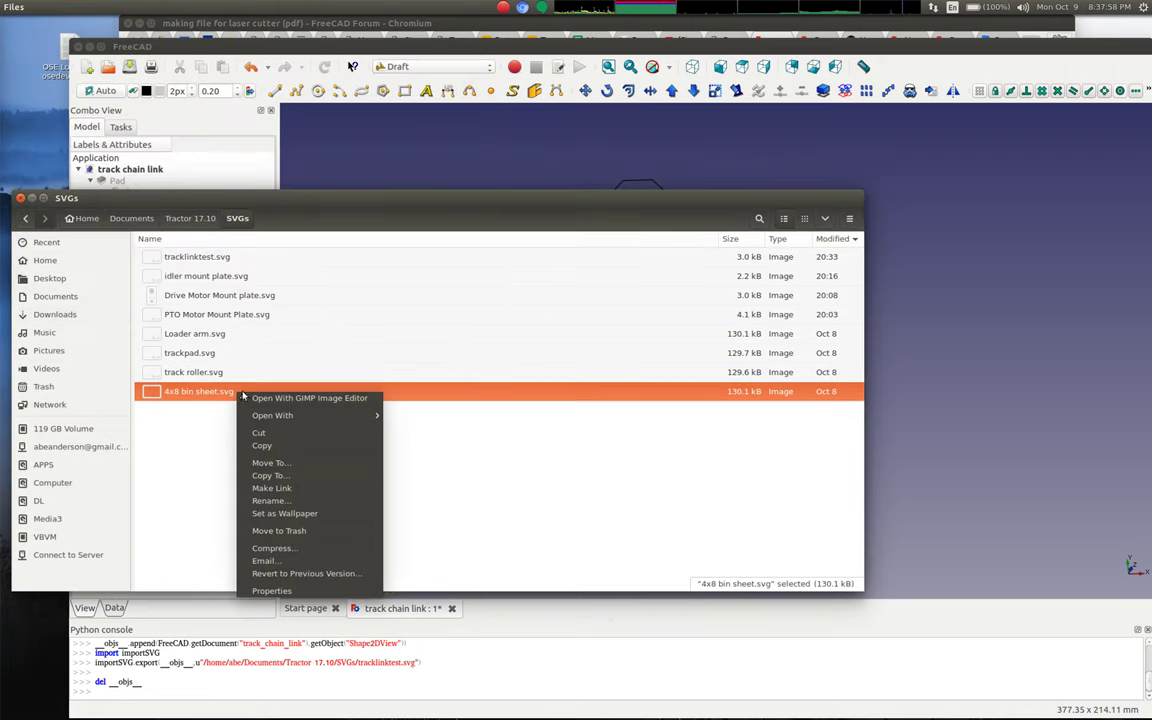
pyautogui.moveTo(300, 416)
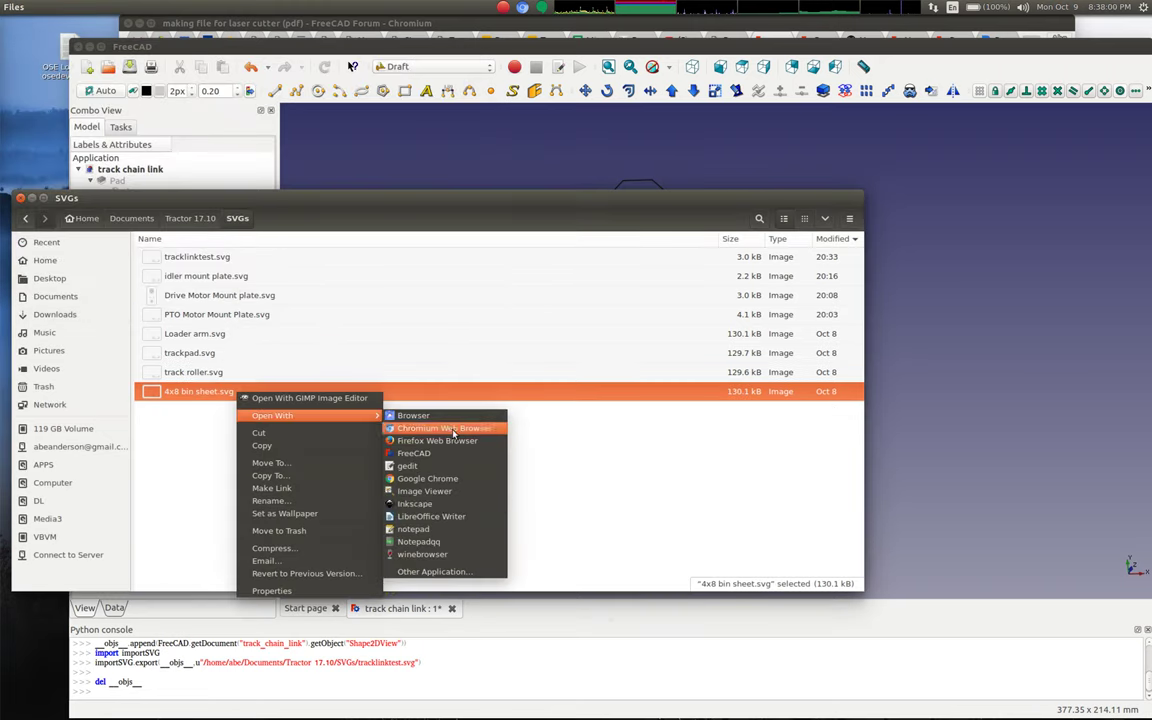
pyautogui.click(439, 506)
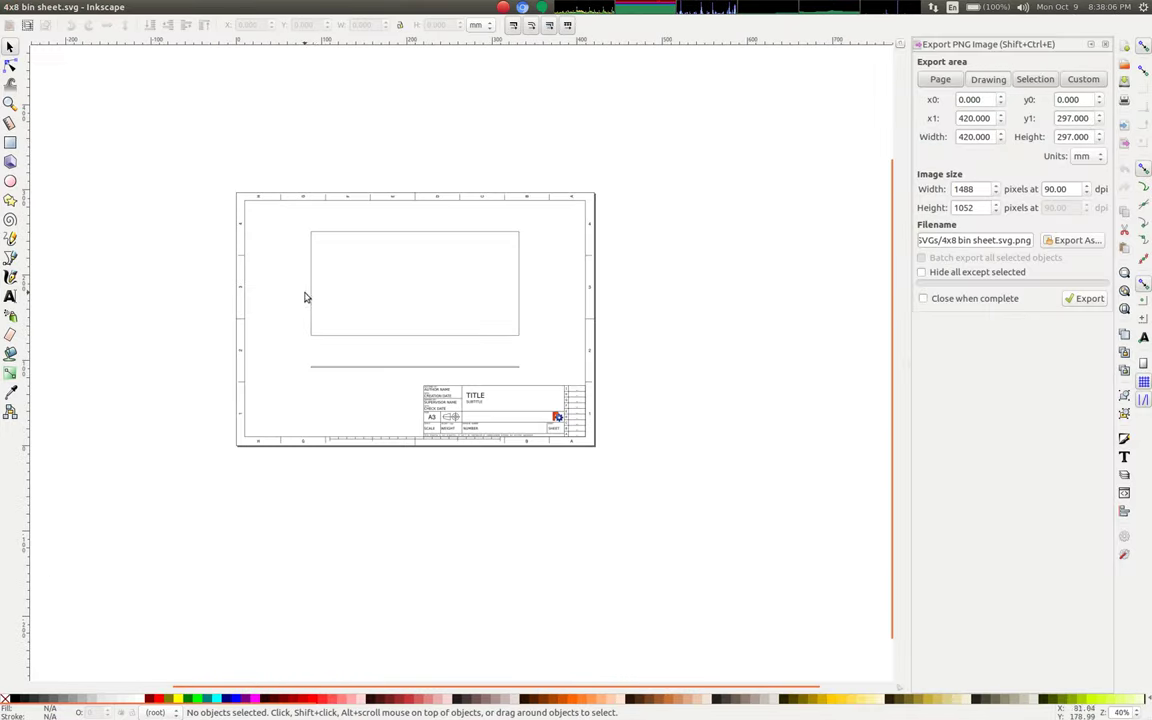
# Check the bin sheet's rectangle outline, close Inkscape, and clear the file selection in Files.
pyautogui.click(312, 300)
pyautogui.click(188, 257)
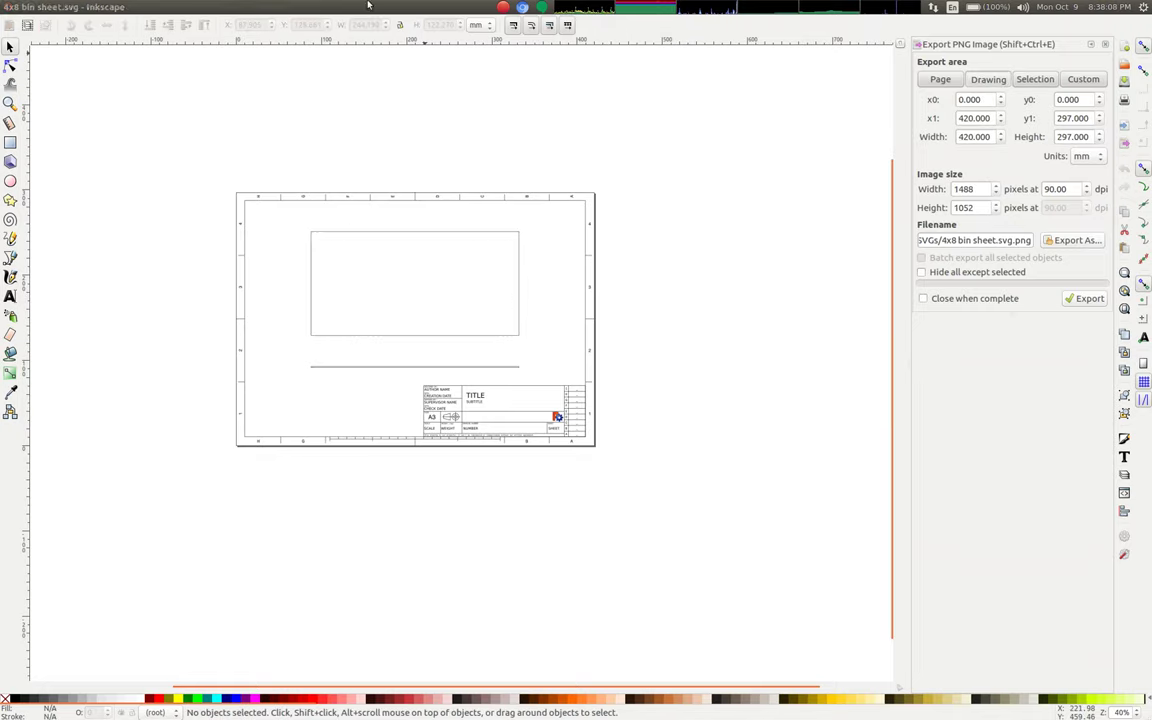
pyautogui.doubleClick(336, 10)
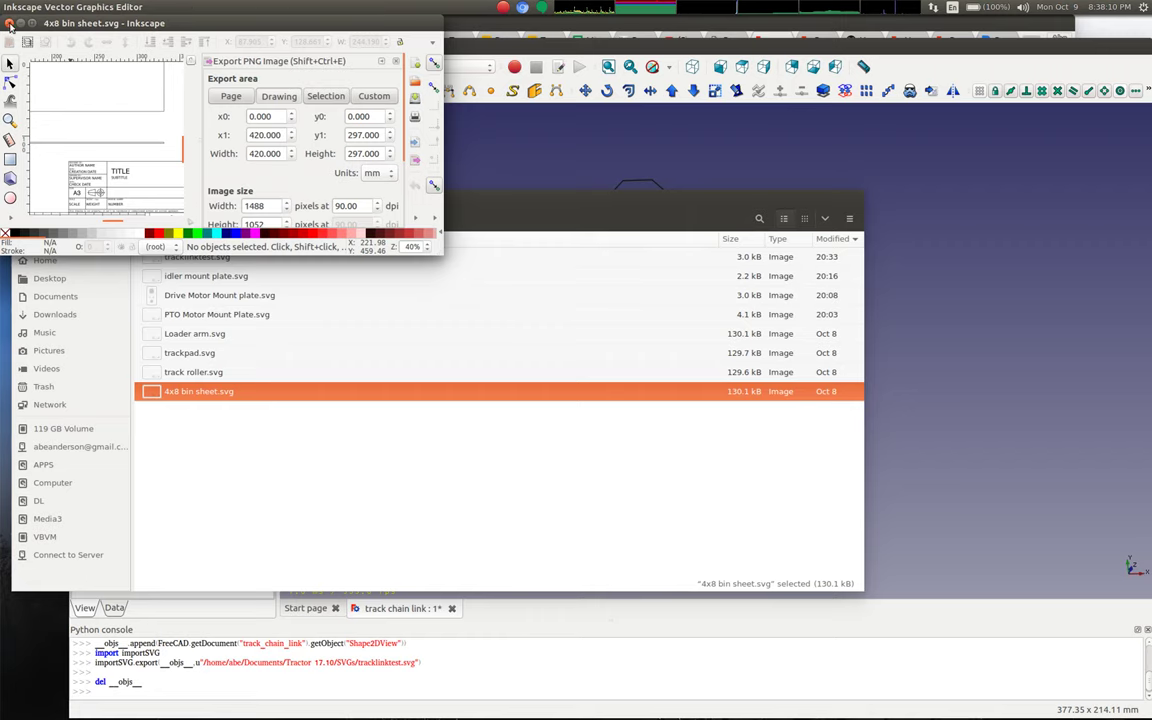
pyautogui.click(8, 22)
pyautogui.click(390, 393)
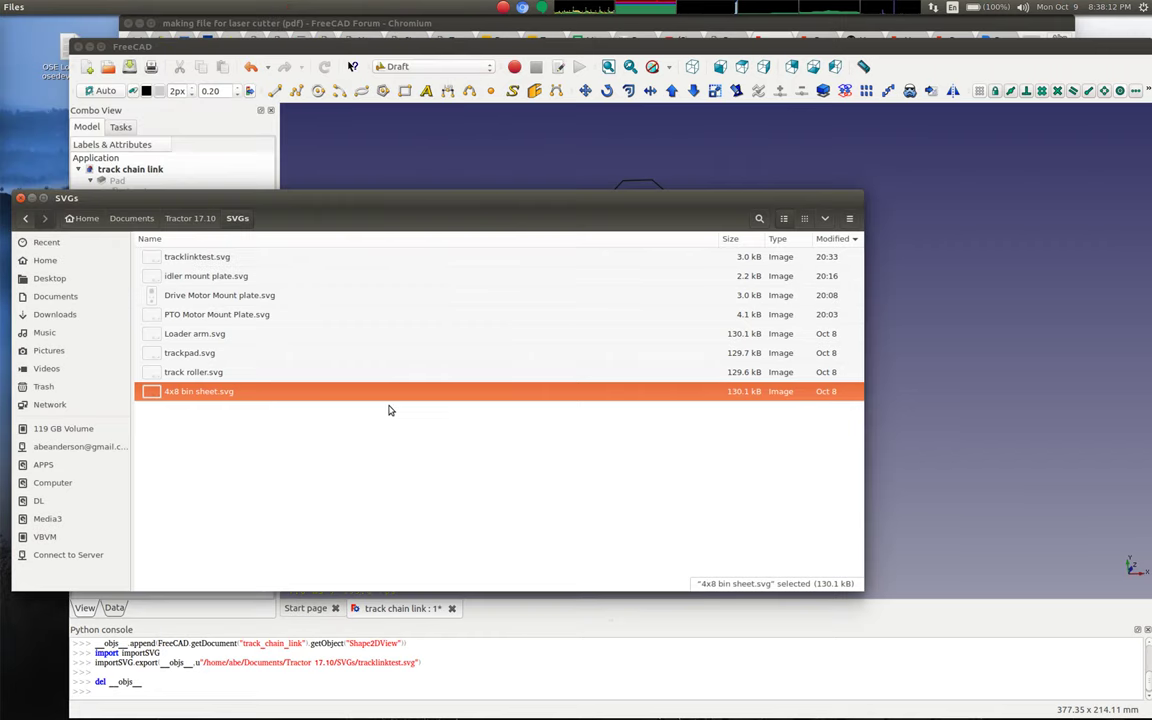
pyautogui.click(442, 438)
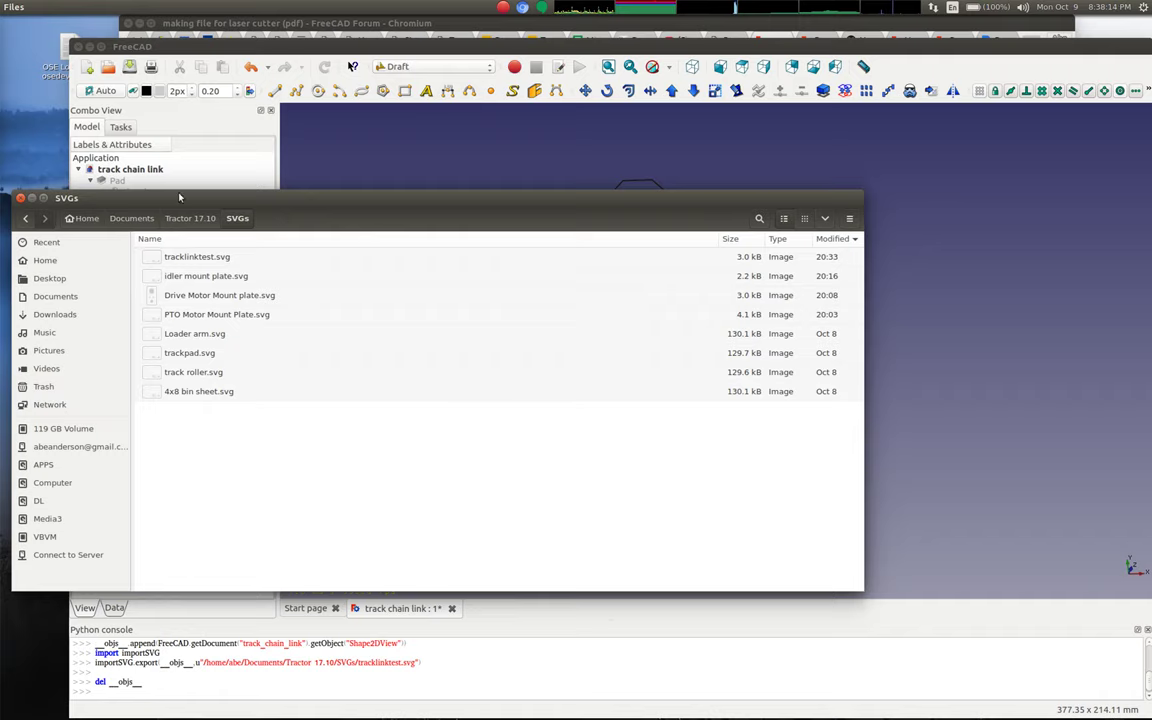
# Bring FreeCAD forward and orbit the track chain link's Shape2DView outline, checking one edge.
pyautogui.click(471, 51)
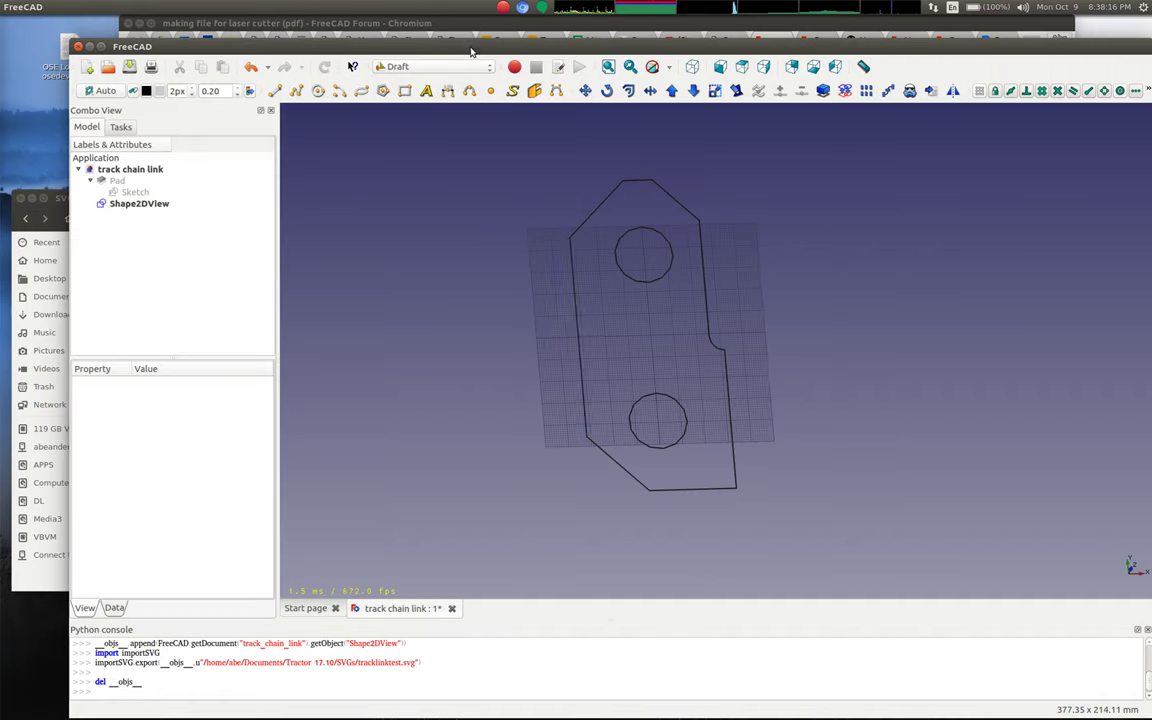
pyautogui.moveTo(783, 368); pyautogui.dragTo(700, 398, button='middle')
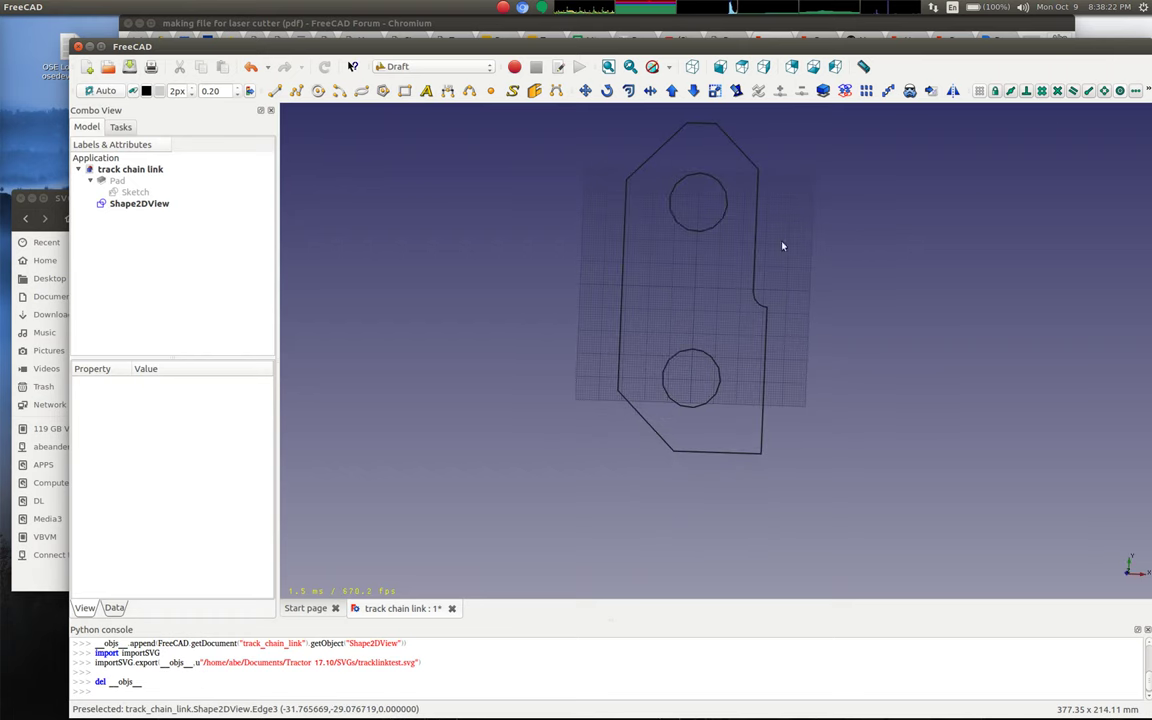
pyautogui.moveTo(783, 246); pyautogui.dragTo(818, 486, button='middle')
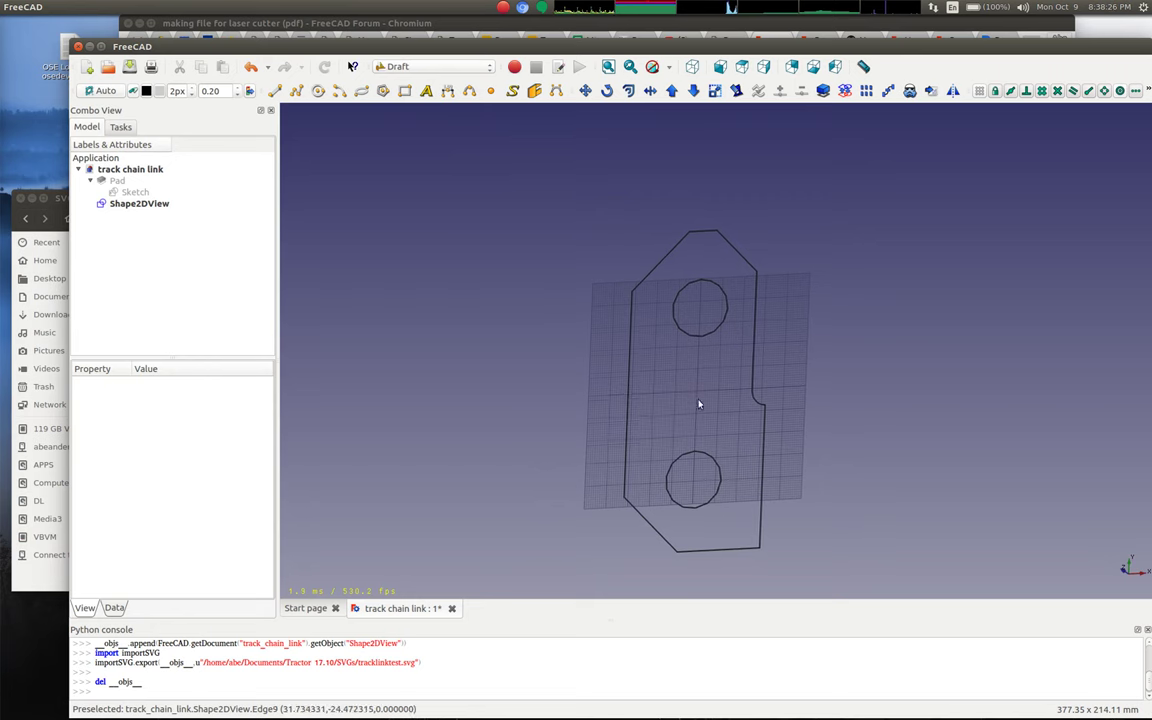
pyautogui.click(627, 391)
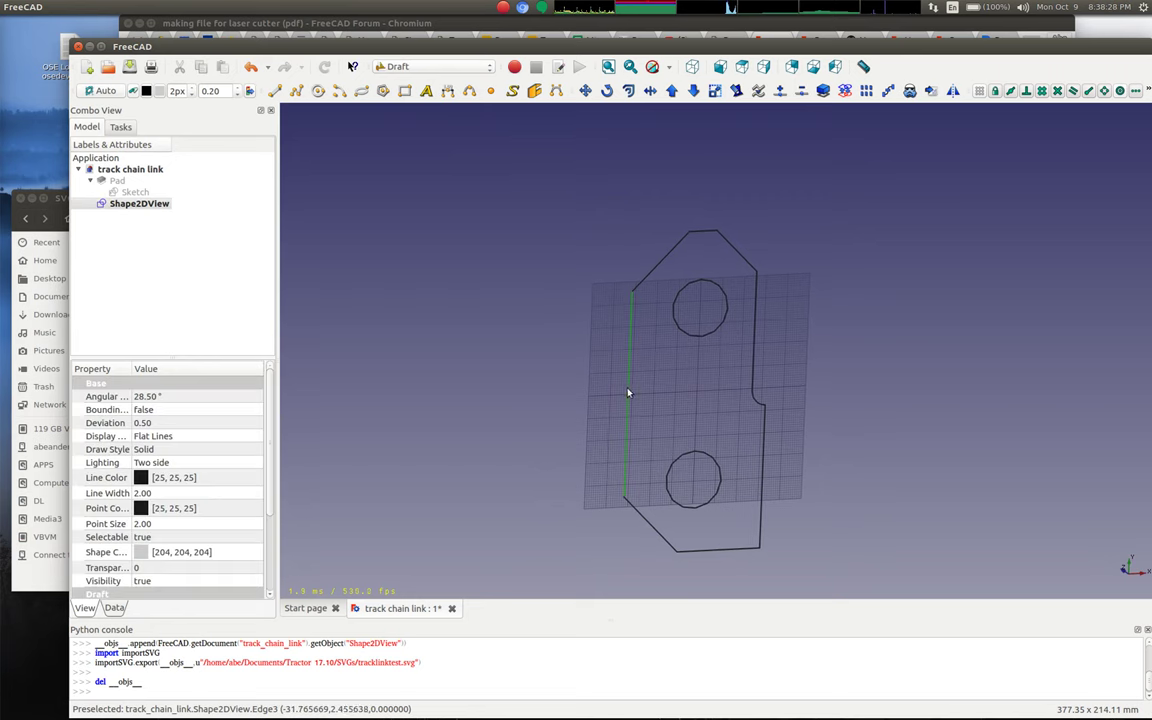
pyautogui.click(509, 309)
pyautogui.rightClick(313, 42)
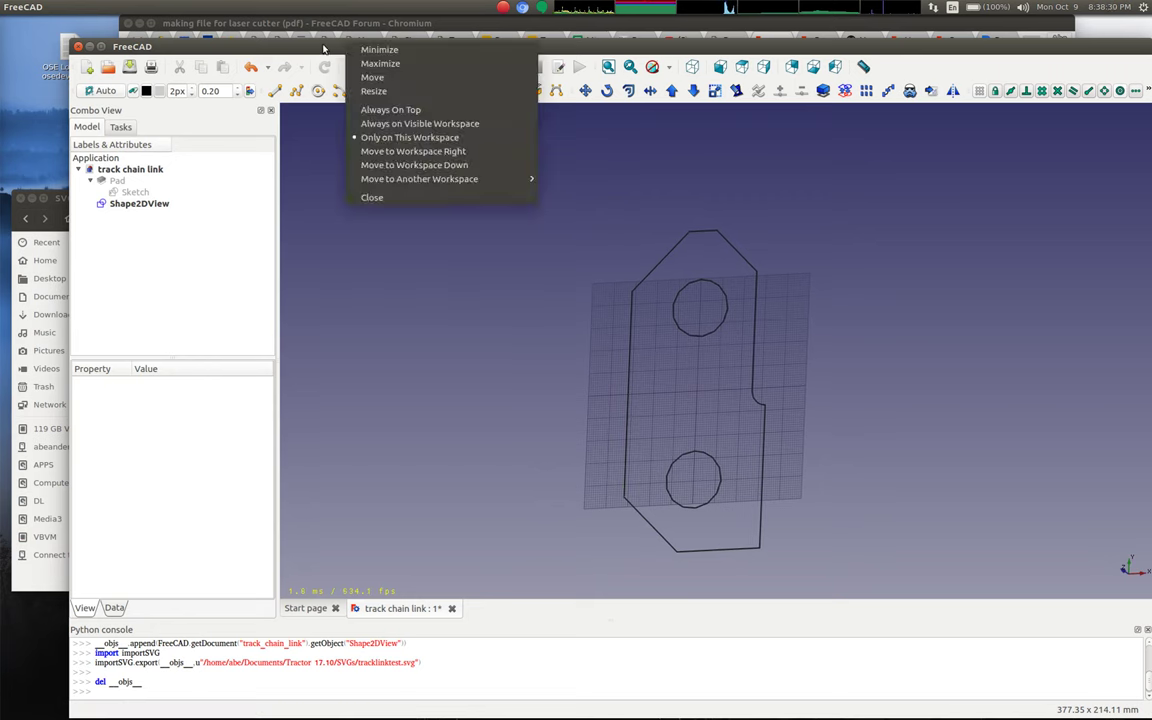
pyautogui.press('Escape')
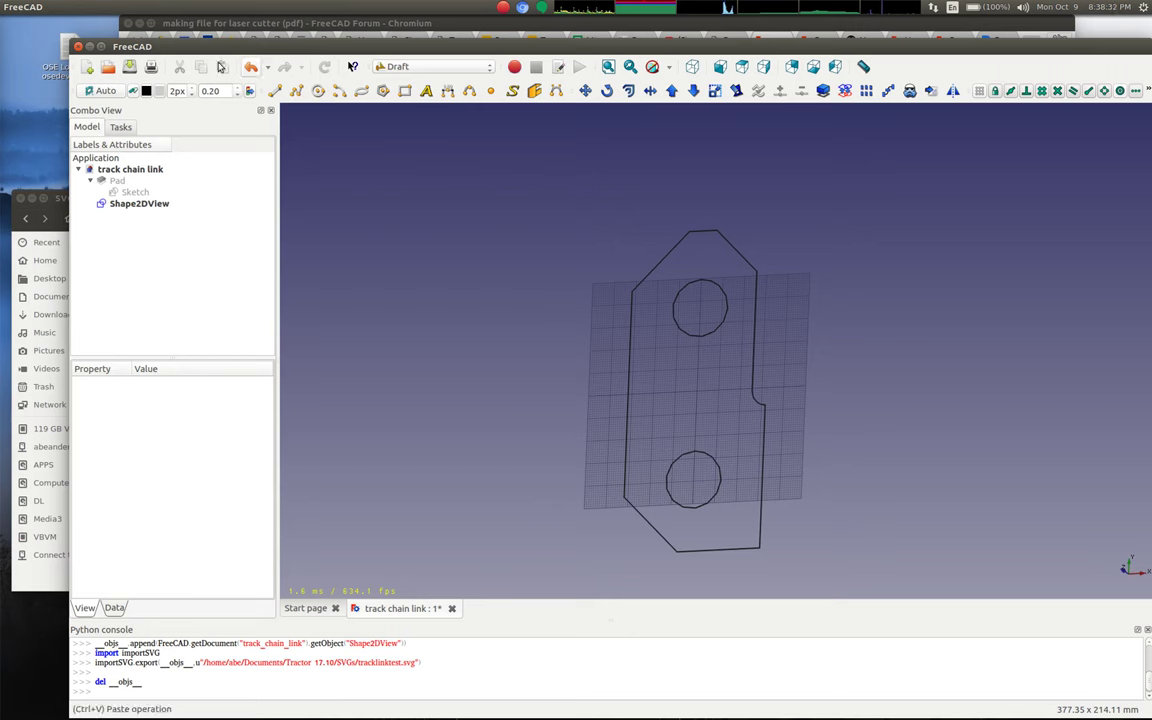